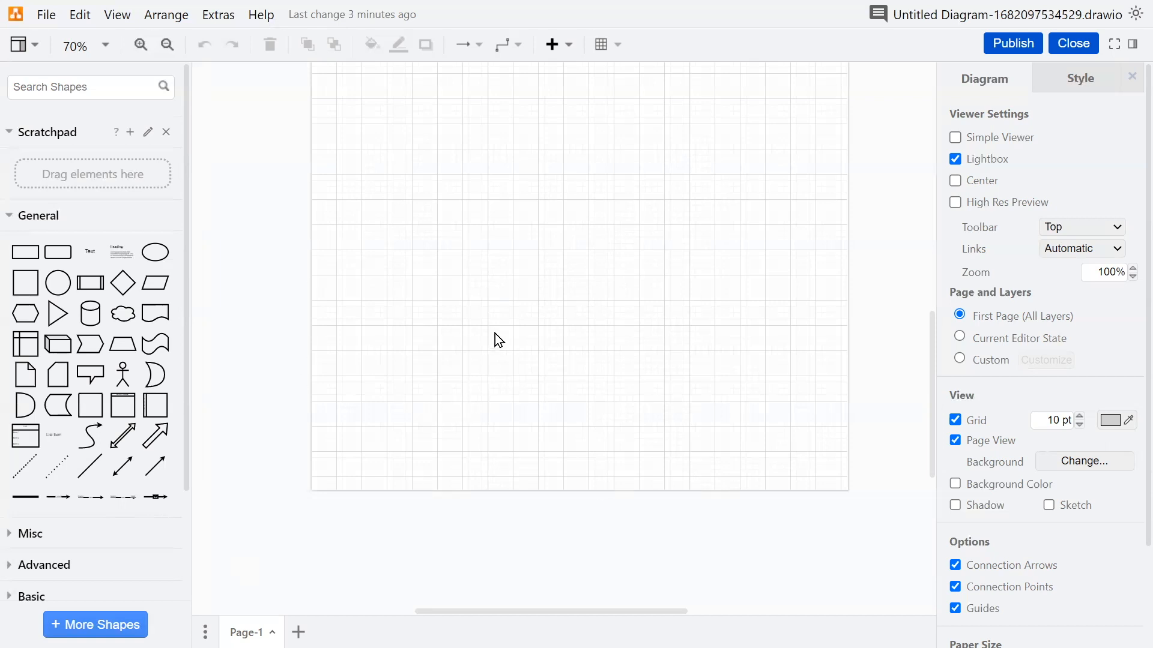
Turn off Page View so the canvas shows as one continuous grid.
left_click_drag(499, 340, 473, 277)
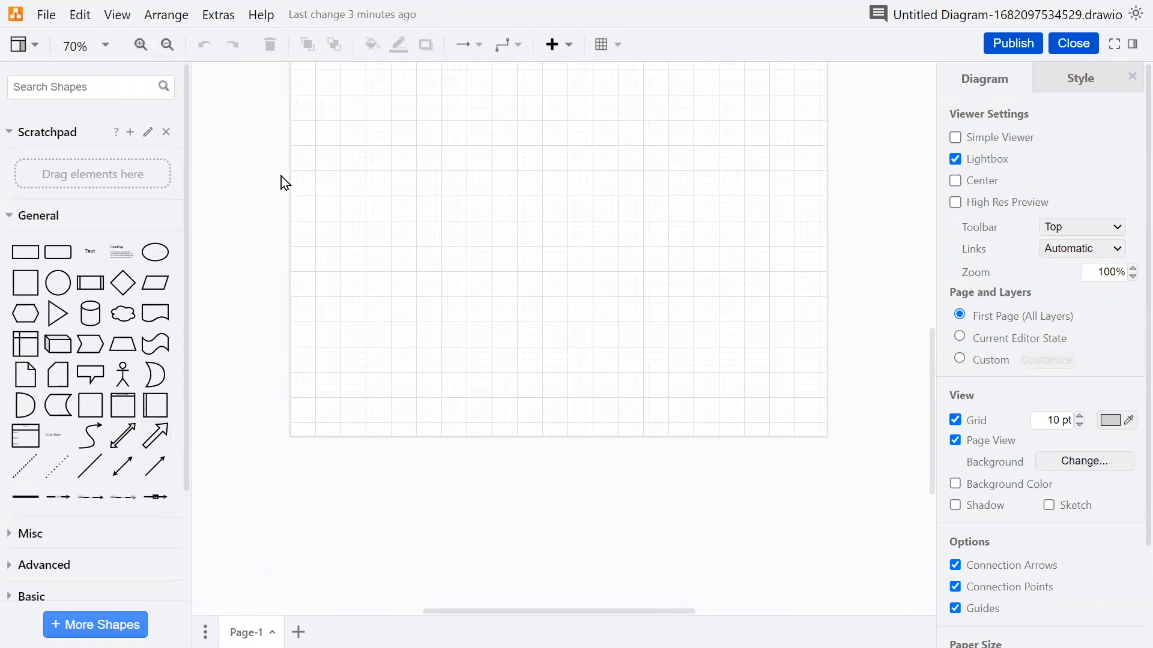
left_click(113, 18)
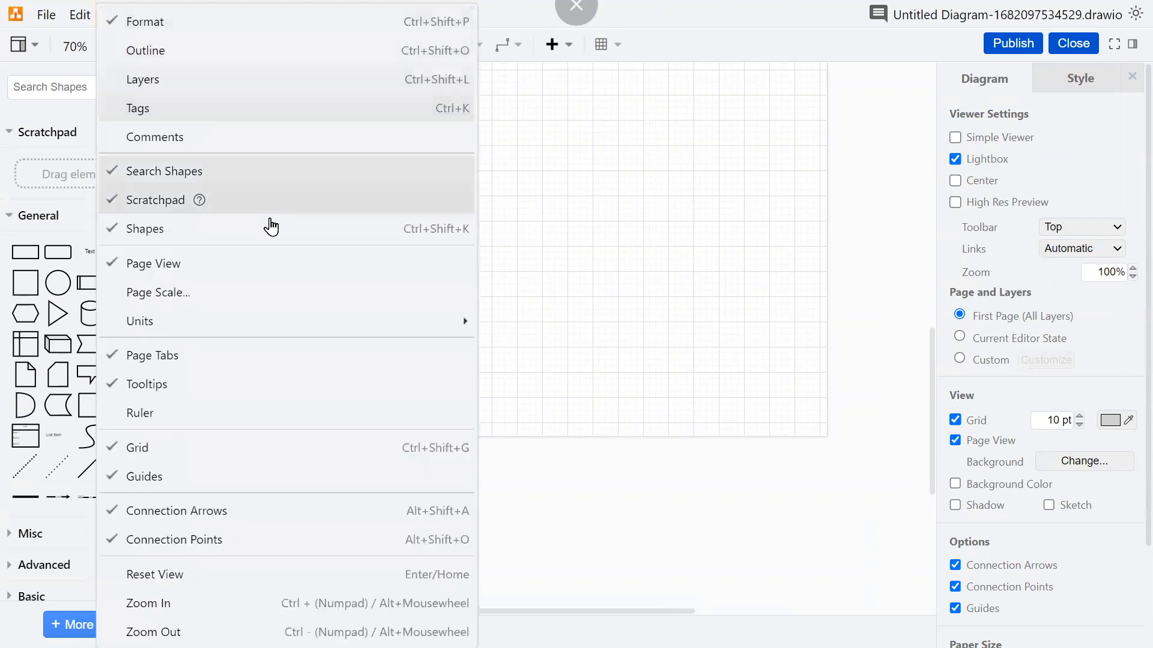
left_click(135, 269)
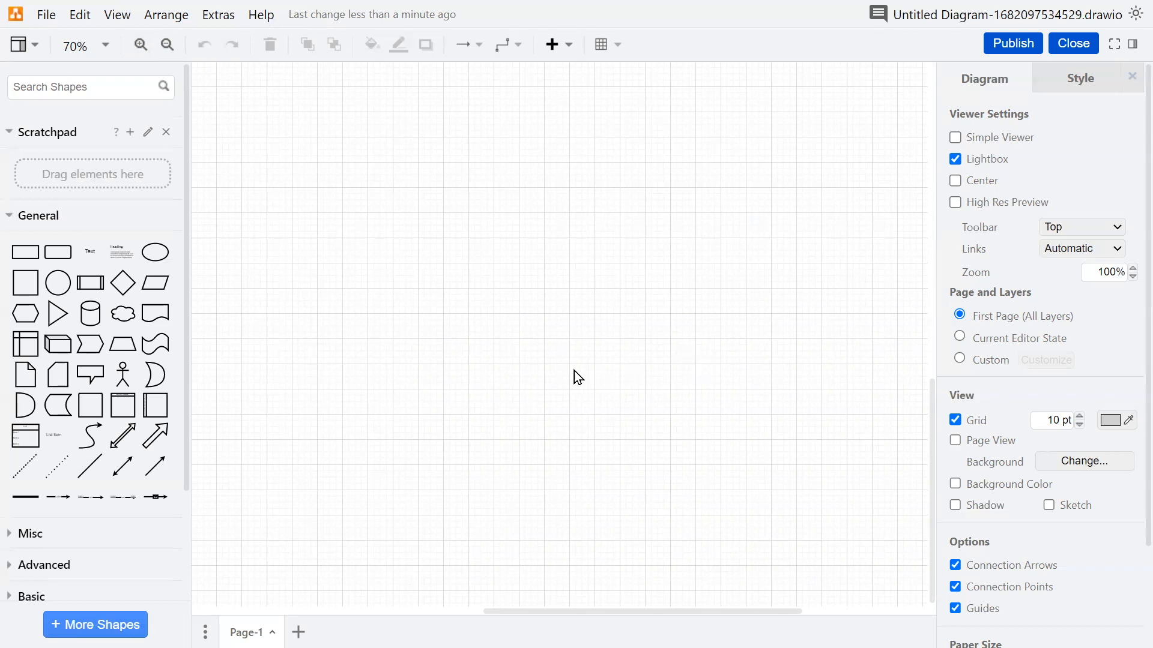
left_click(140, 46)
left_click(140, 47)
left_click(167, 46)
left_click(167, 46)
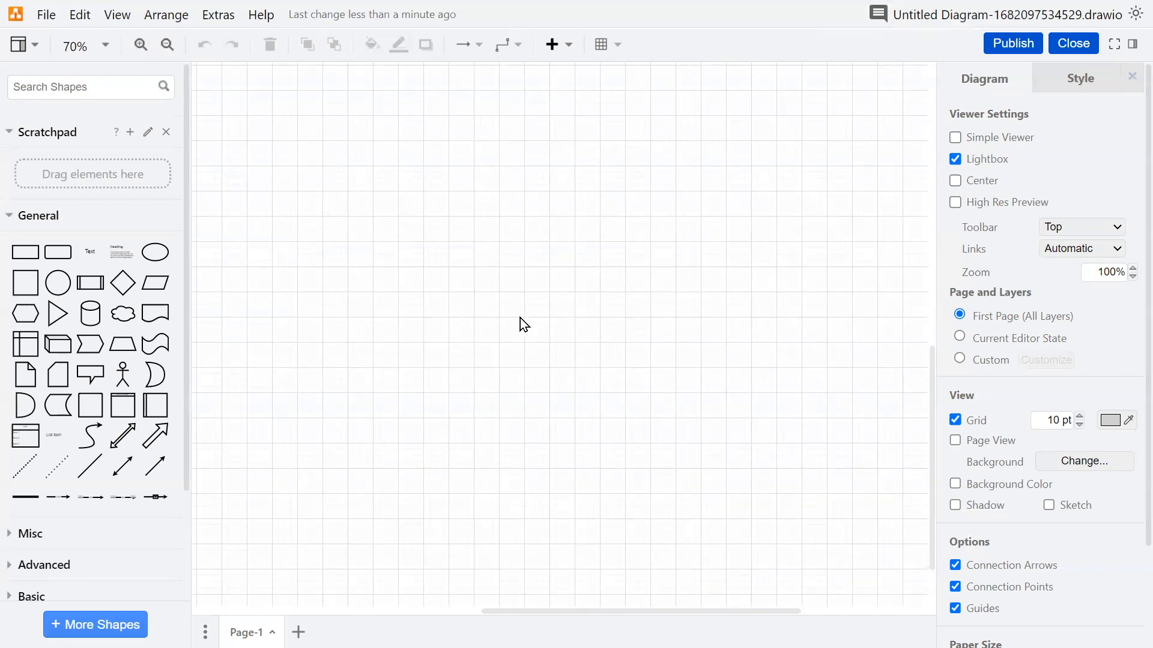
scroll(514, 287, "up", 3)
scroll(510, 290, "down", 4)
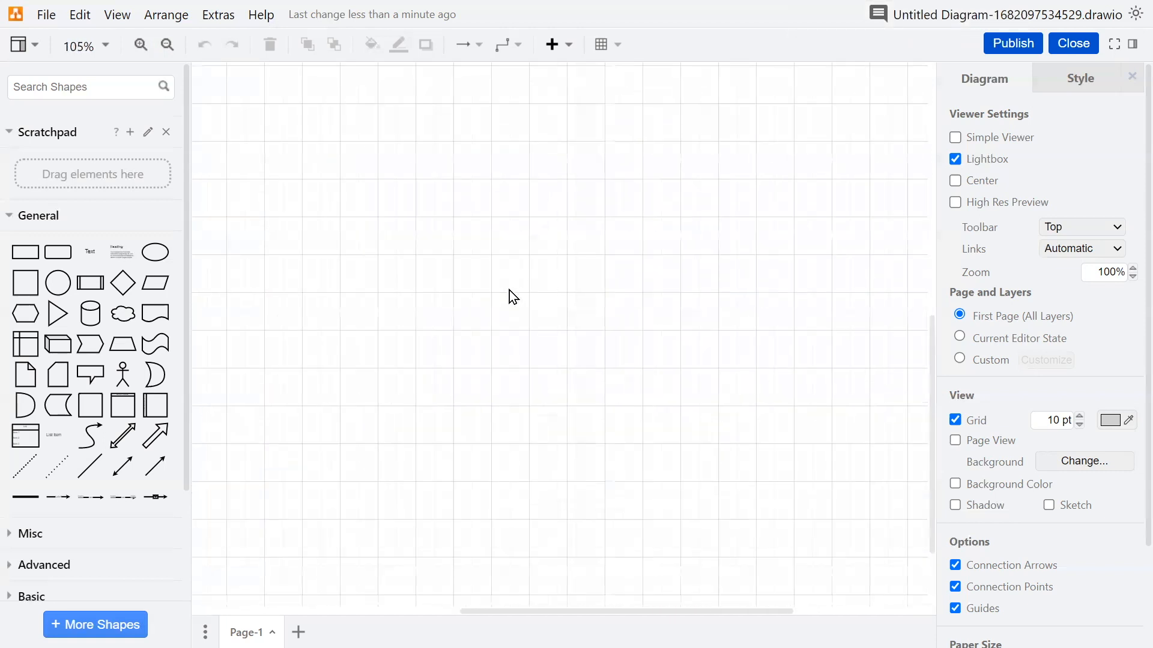
scroll(509, 290, "up", 2)
left_click_drag(623, 287, 542, 278)
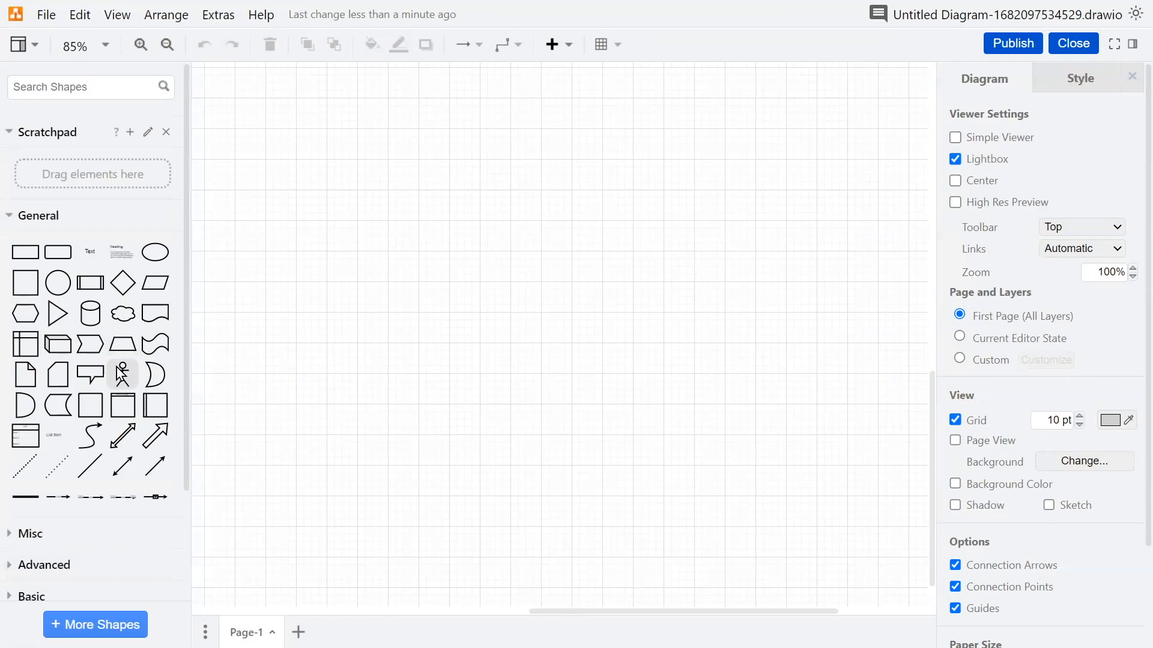
Add an Actor shape and a UML Use Case ellipse to the canvas, with the ellipse slightly higher and to the actor's right.
left_click(401, 252)
scroll(121, 372, "down", 3)
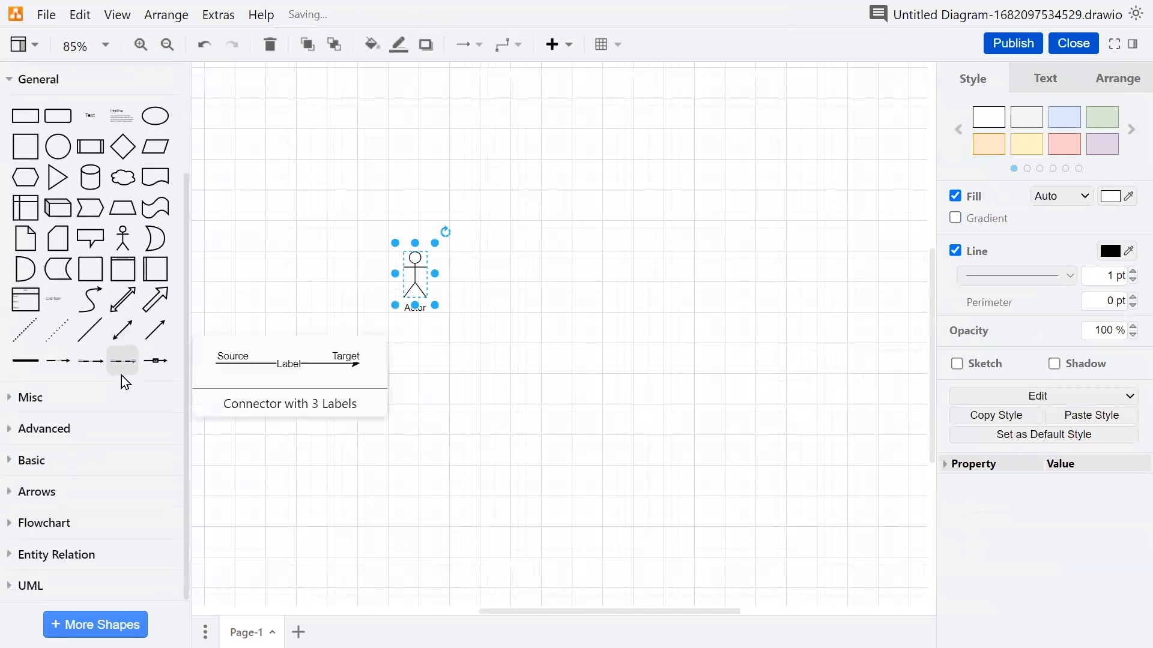
left_click(9, 583)
scroll(67, 495, "down", 5)
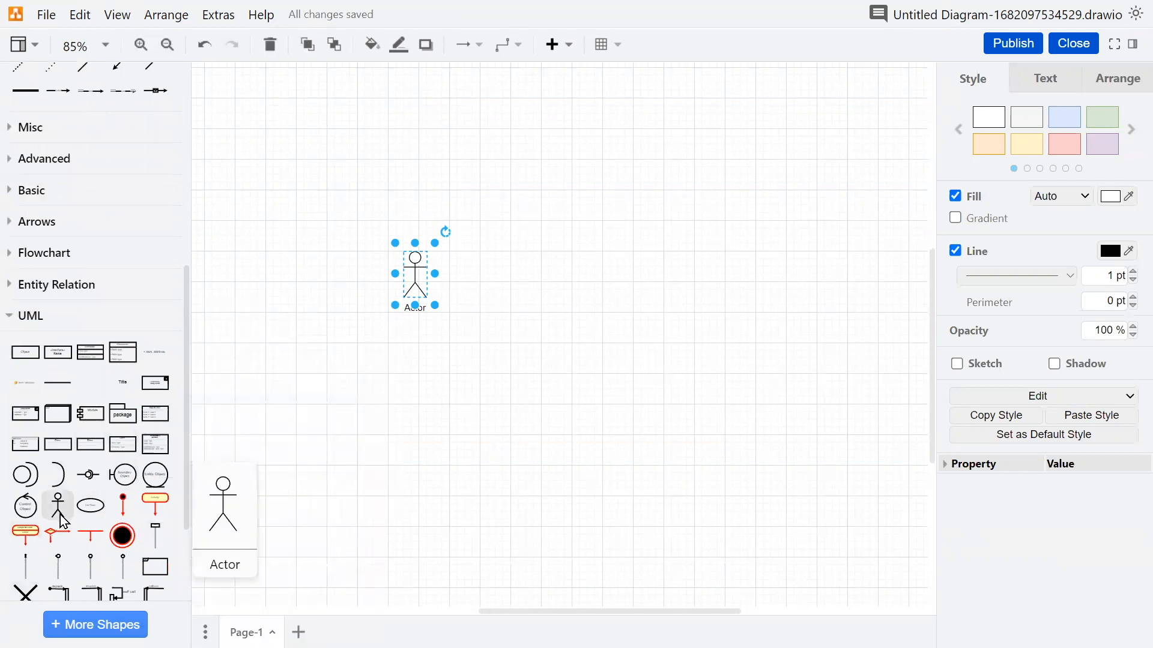
left_click_drag(98, 517, 586, 244)
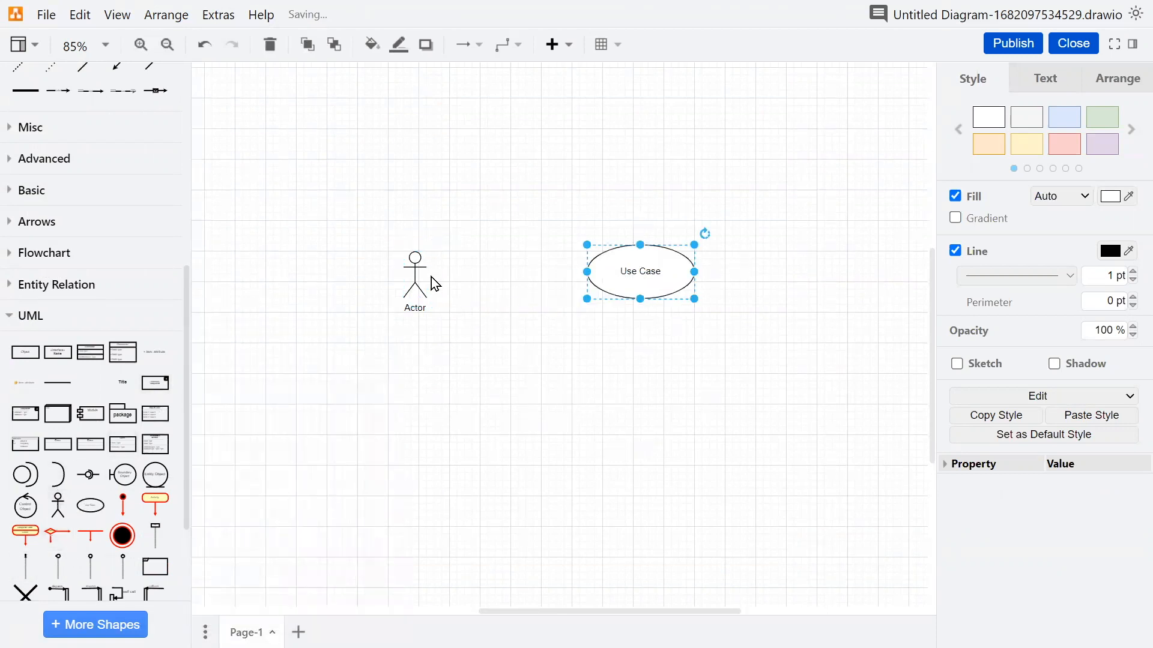
left_click_drag(639, 274, 601, 243)
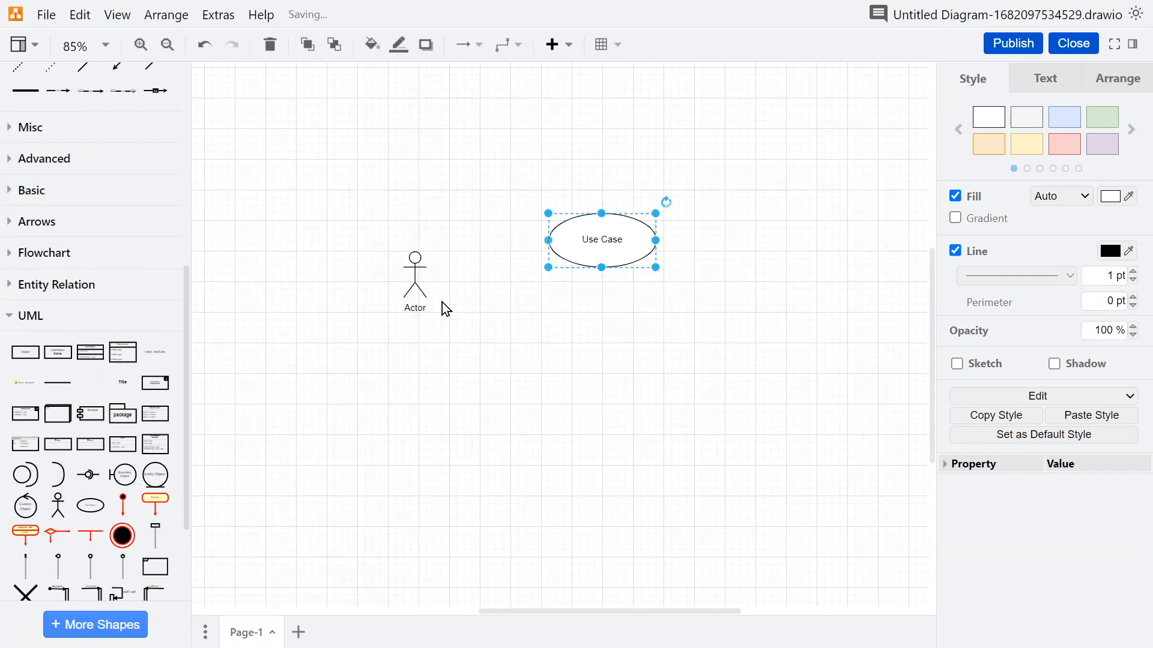
Draw a connector from the actor to the use case and select it.
left_click_drag(438, 276, 578, 242)
left_click(528, 325)
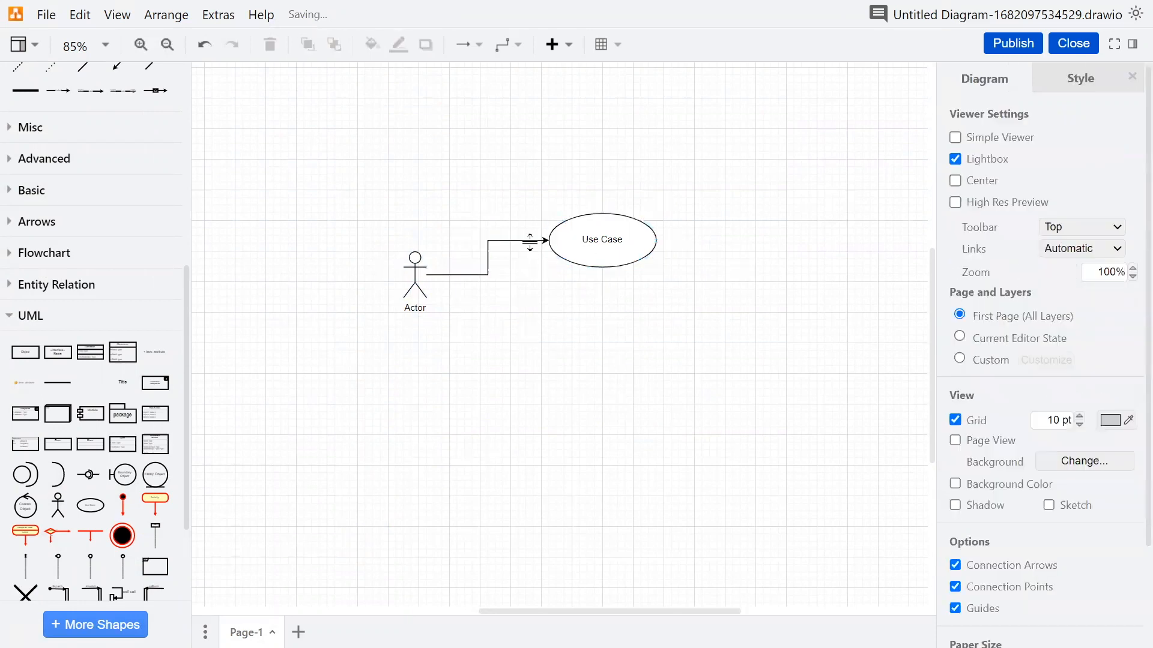
left_click(469, 273)
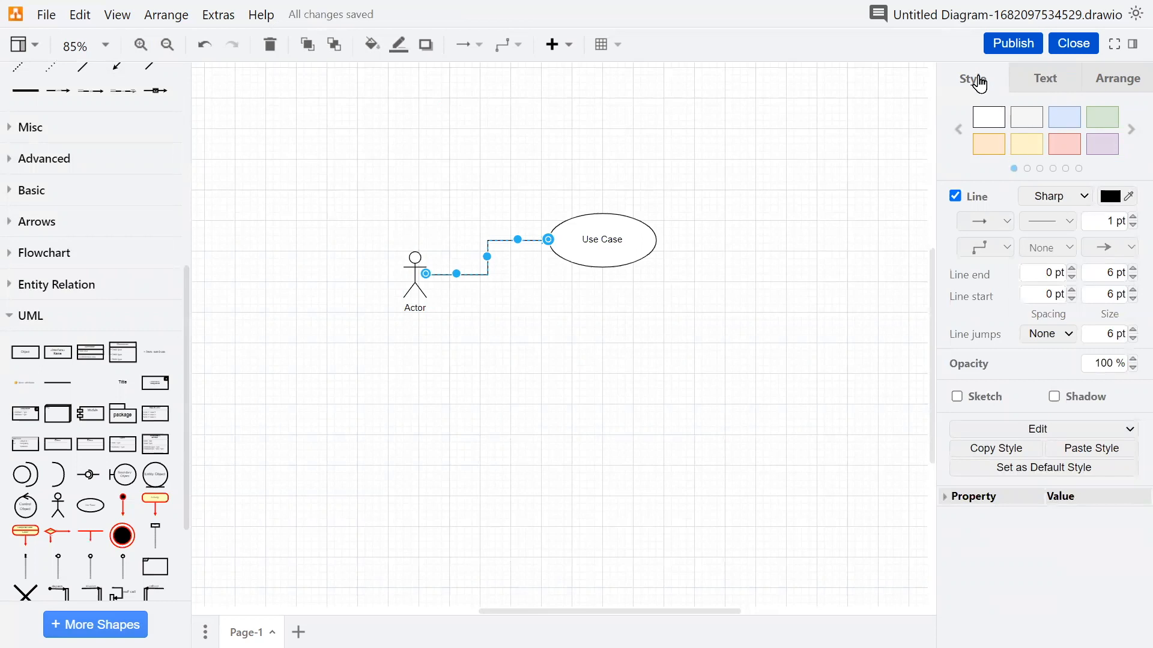
Hide and show the Format panel repeatedly, leaving it displayed.
left_click(1132, 52)
left_click(1132, 53)
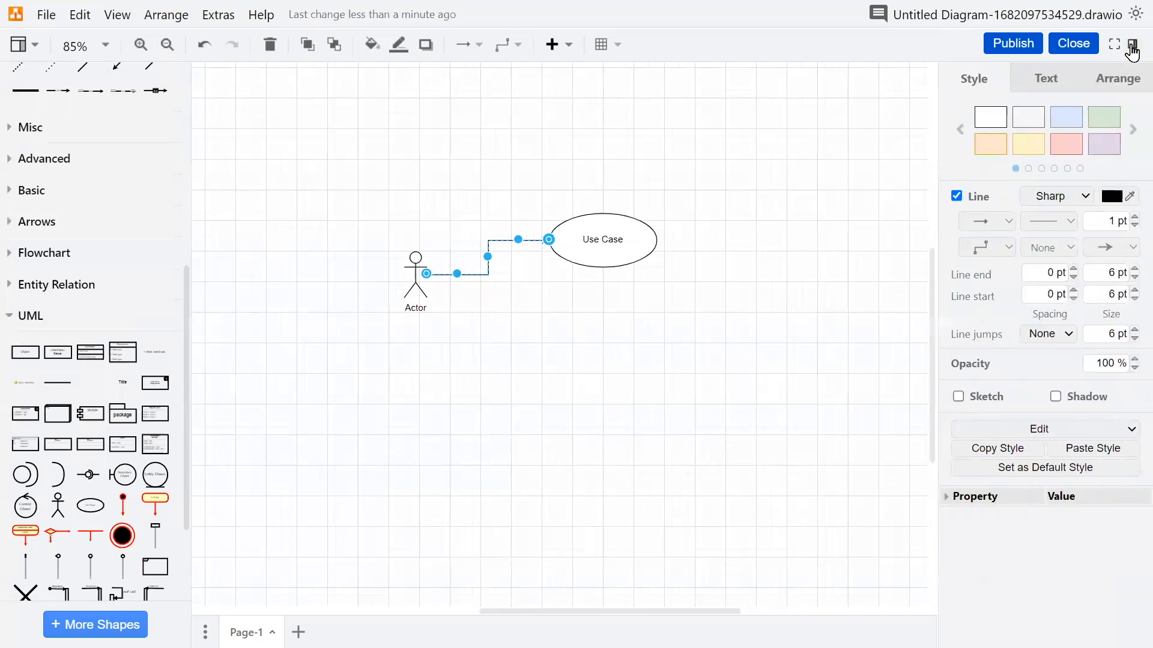
left_click(1132, 53)
left_click(1133, 52)
left_click(1132, 52)
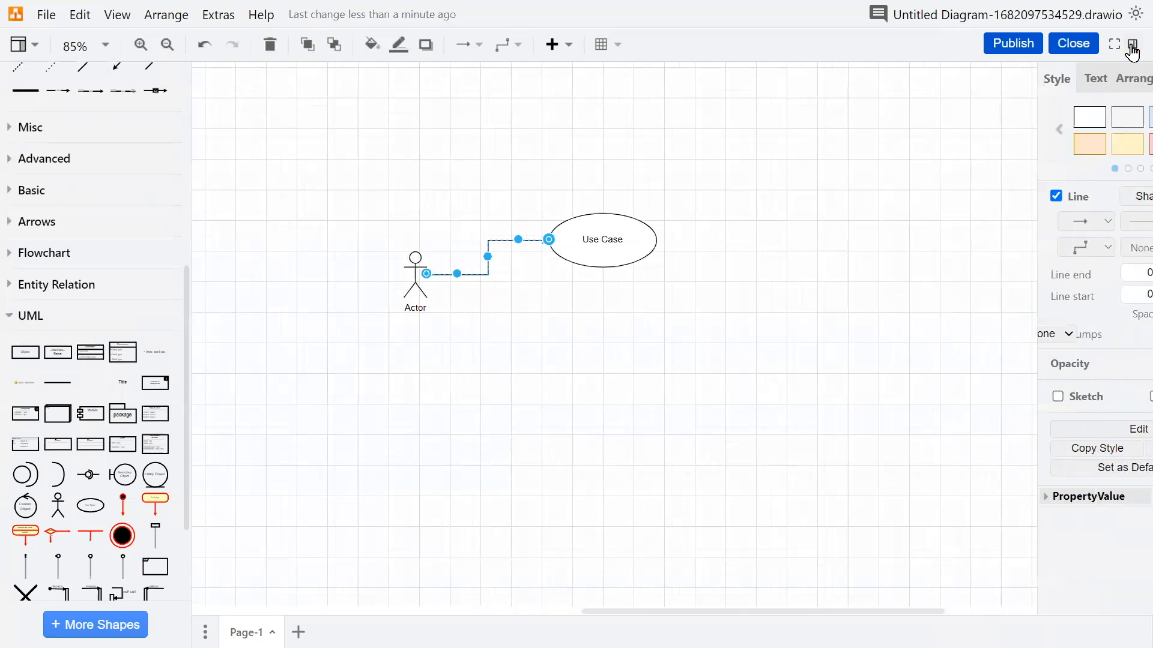
left_click(122, 17)
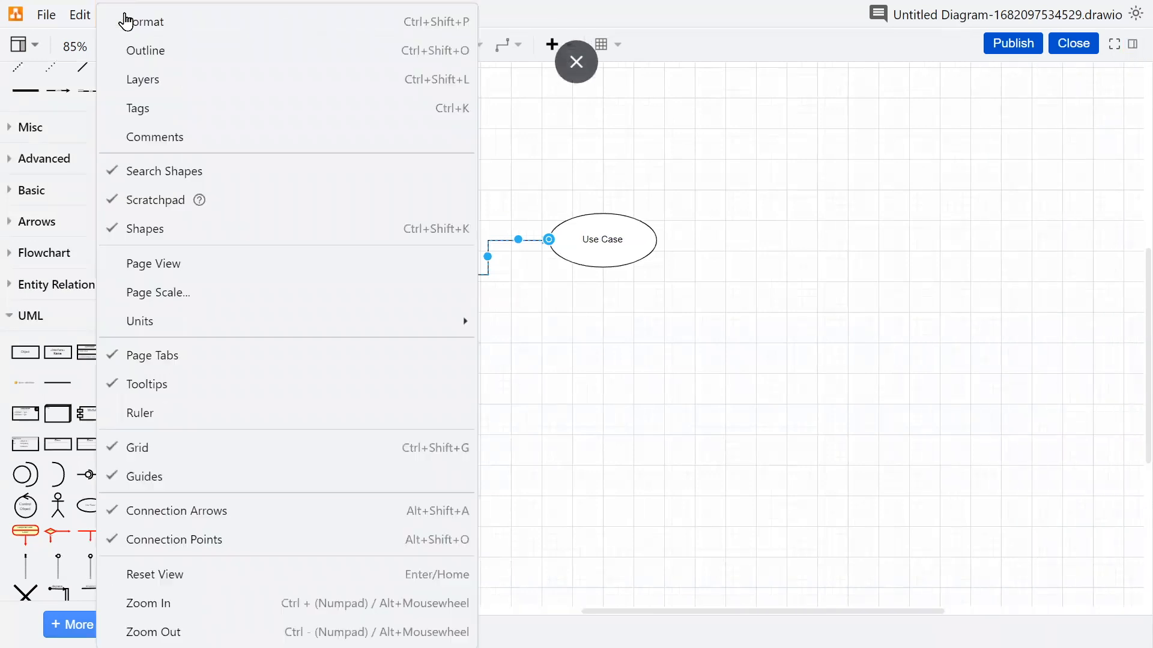
left_click(125, 21)
left_click(120, 16)
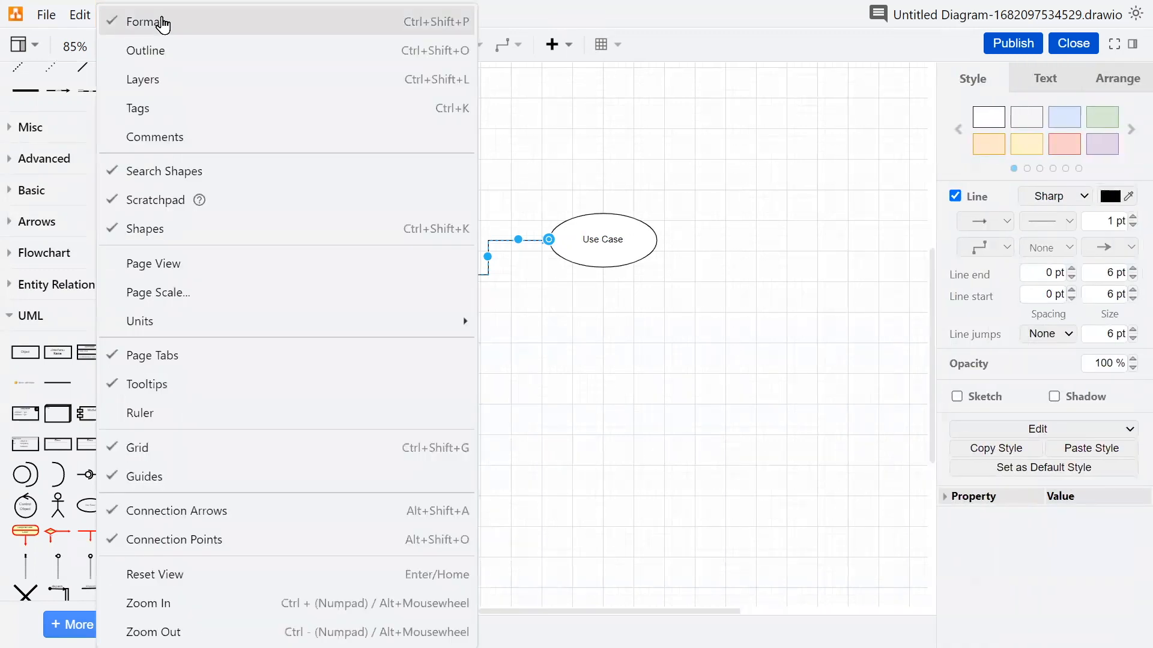
left_click(162, 22)
left_click(1131, 43)
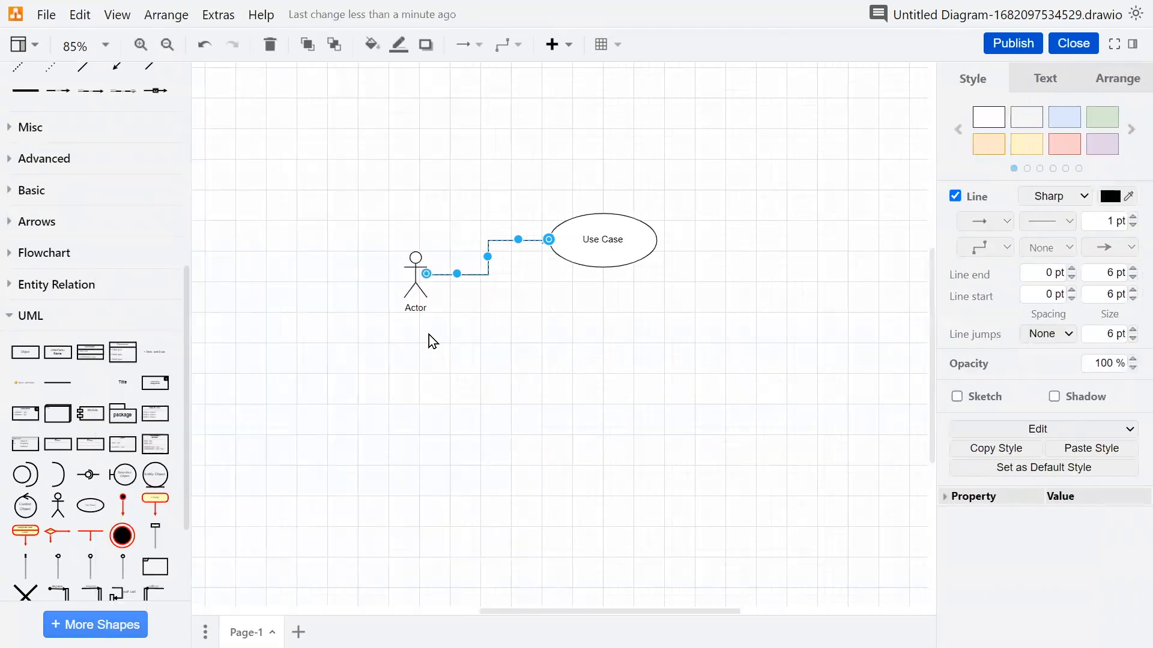
Style the connector as a straight, solid line with an open arrowhead at the use case end.
left_click(993, 248)
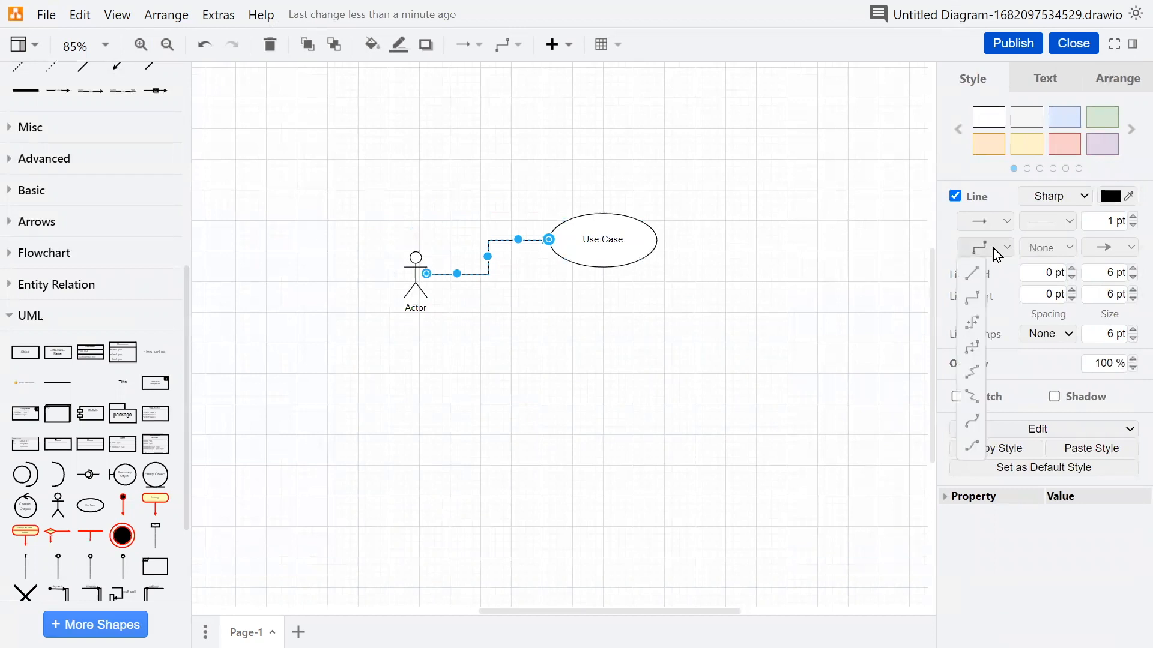
left_click(978, 275)
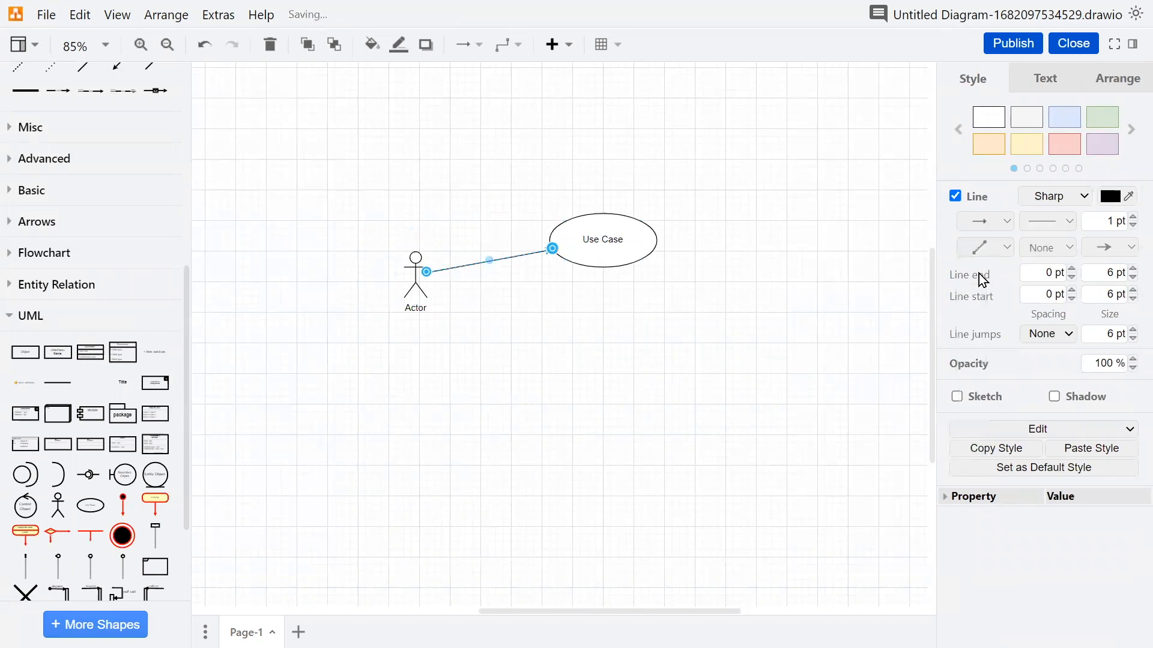
left_click(1050, 224)
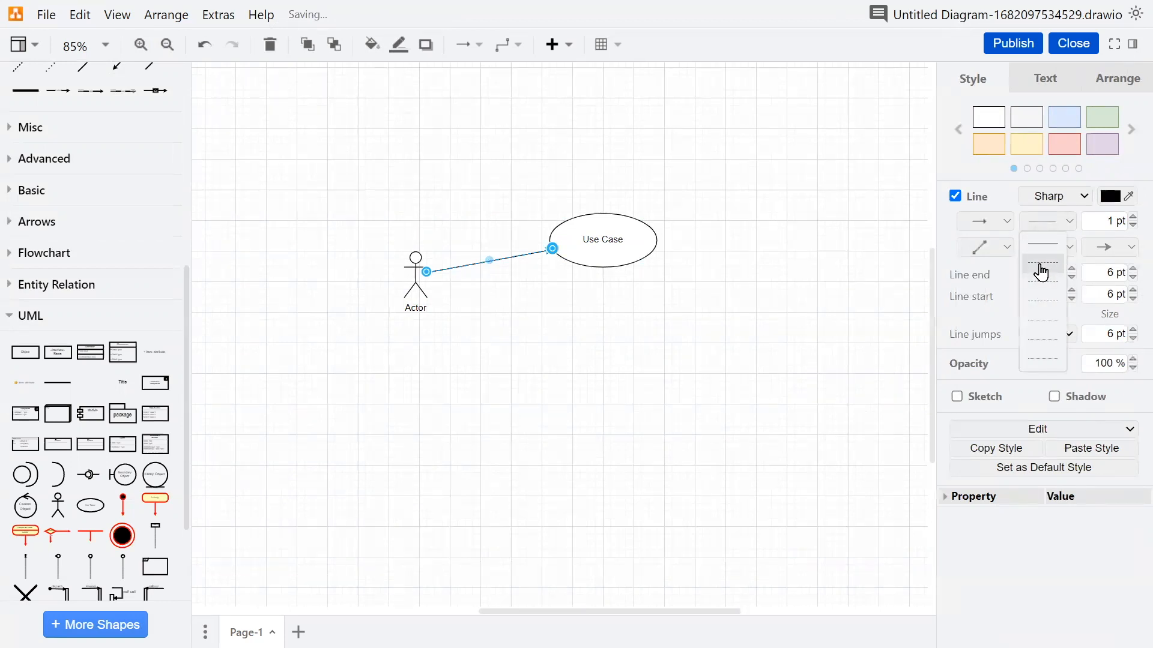
left_click(1036, 243)
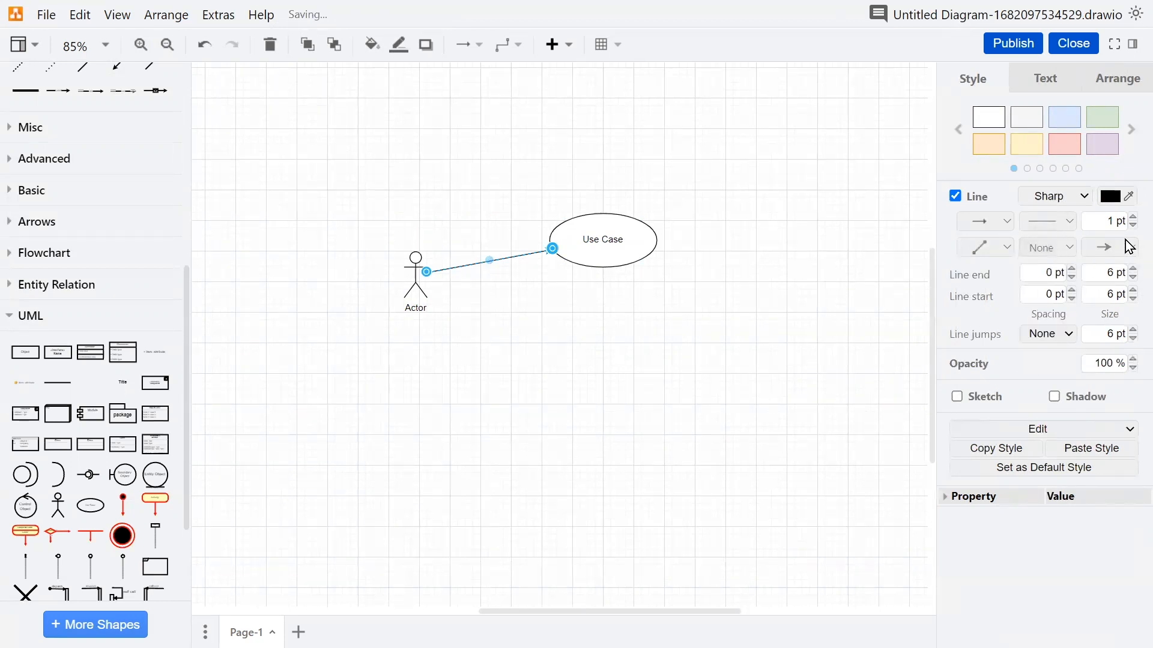
left_click(1129, 252)
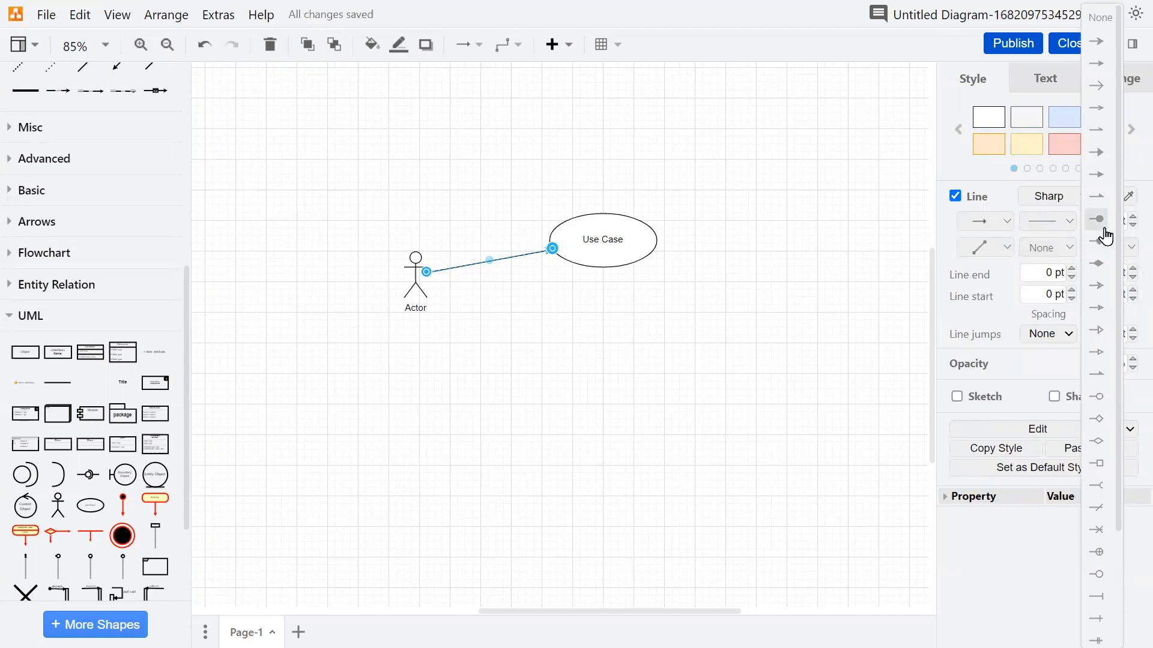
left_click(1096, 86)
left_click(599, 285)
Duplicate the use case ellipse and place the copy below the original.
mouse_move(609, 252)
left_mouse_down()
mouse_move(621, 317)
mouse_move(593, 222)
mouse_move(606, 236)
left_mouse_up()
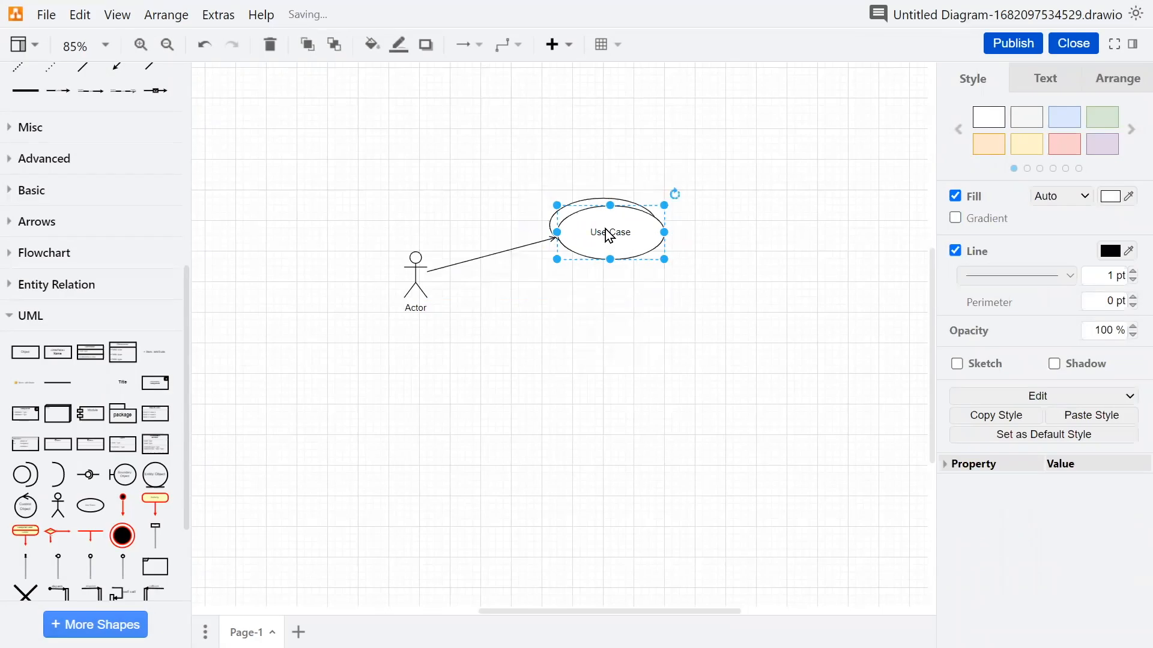
left_click_drag(608, 237, 595, 347)
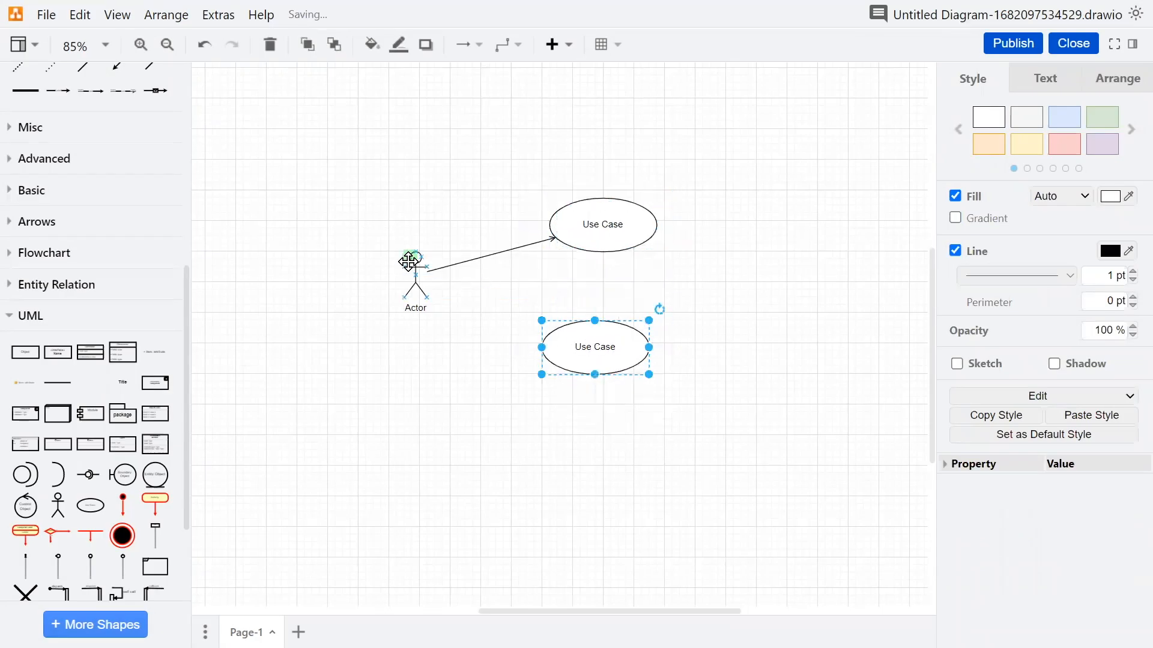
left_click_drag(444, 277, 611, 355)
left_click(761, 323)
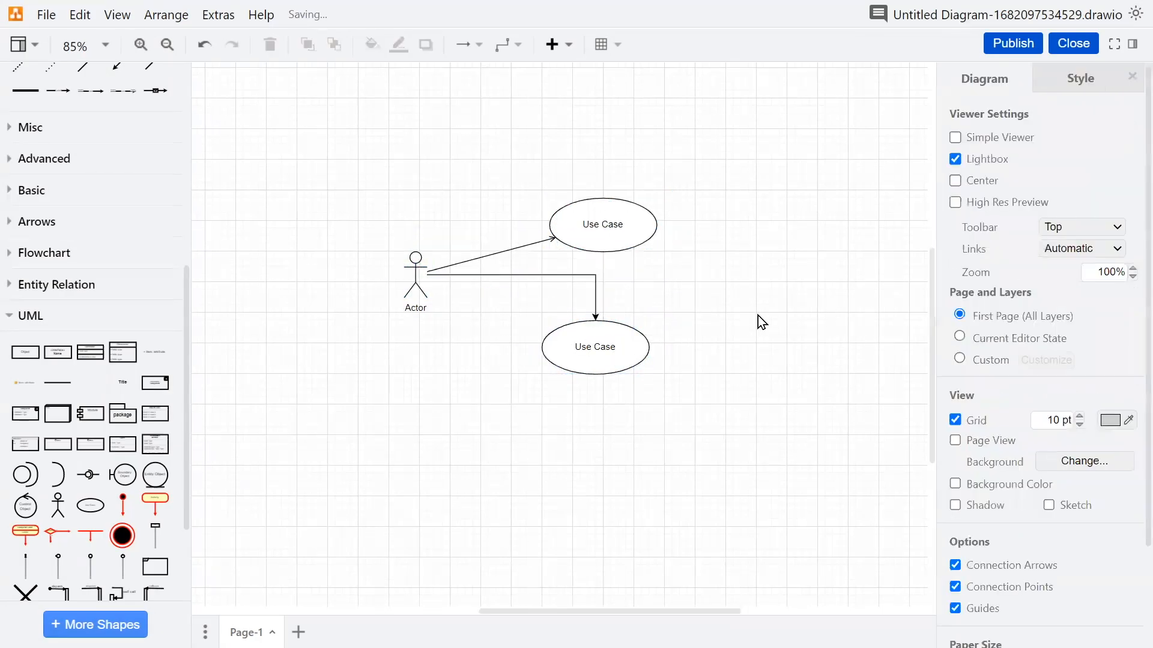
key("ctrl+z")
Set the upper connector's style as the default and draw a connector from the actor to the lower use case.
left_click(525, 246)
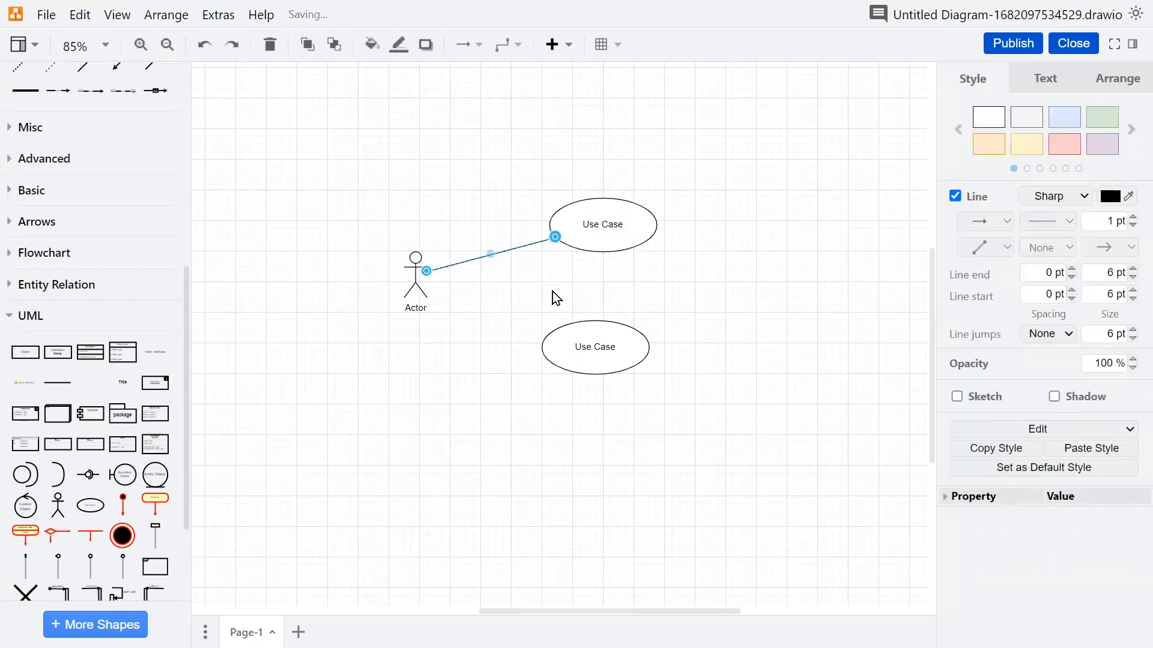
left_click(982, 467)
left_click_drag(435, 277, 565, 325)
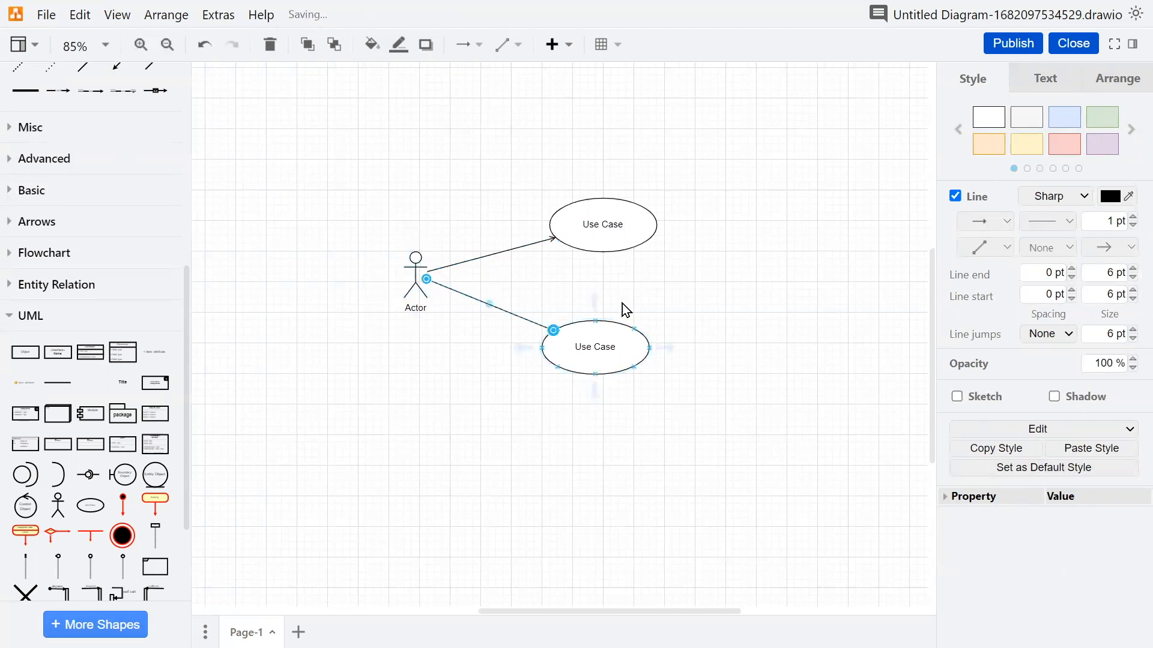
left_click(632, 288)
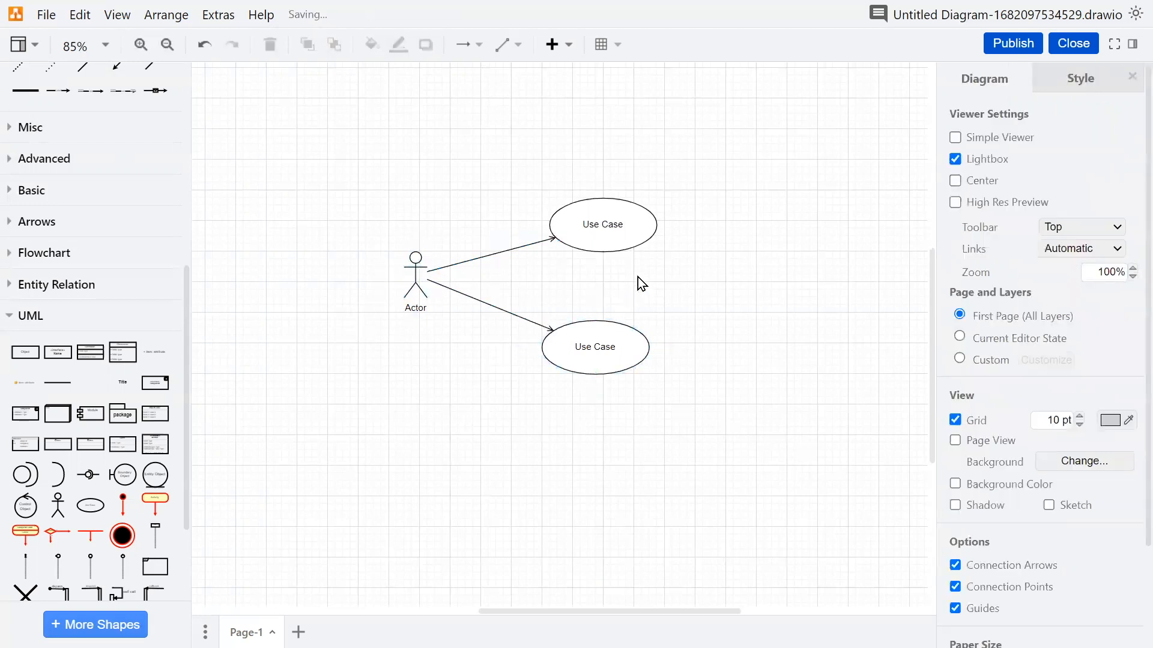
Set the lower connector's style as the default style for new connectors.
right_click(528, 319)
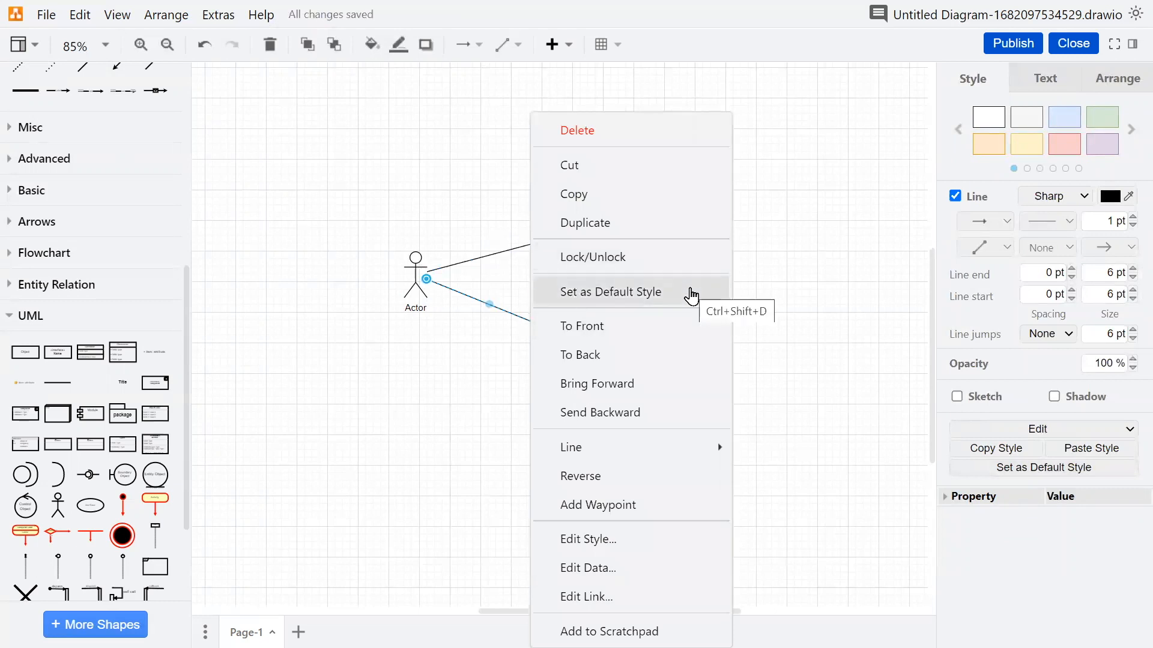
left_click(691, 291)
left_click(690, 289)
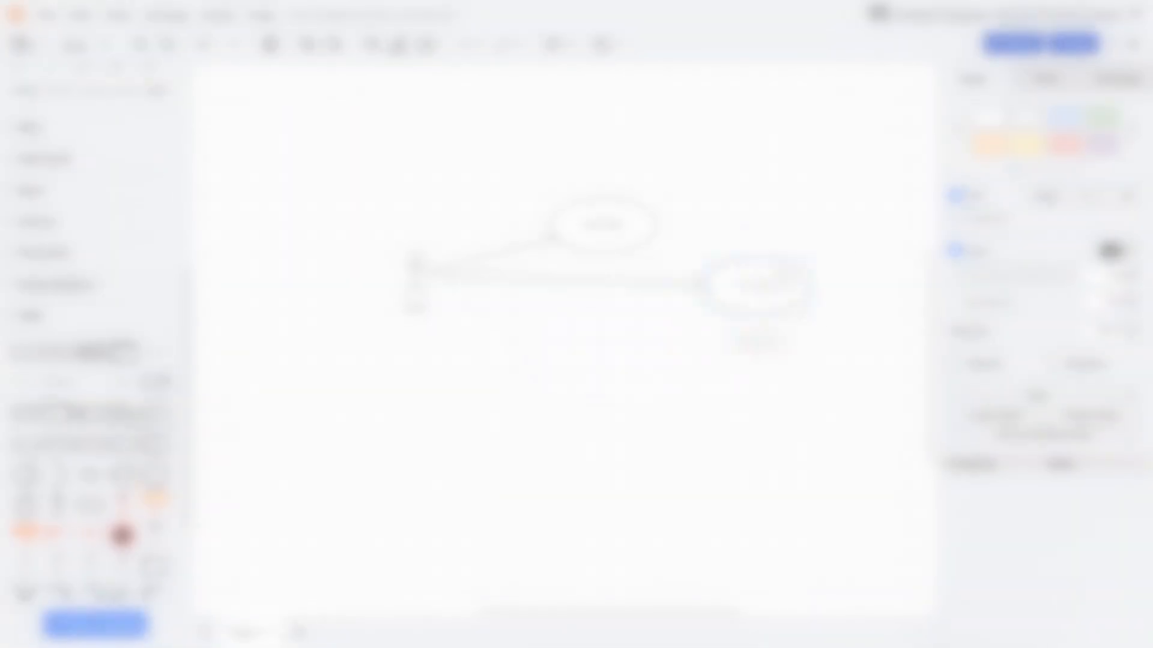
Connect the first use case to the second one and move the actor up in line with the first.
left_click_drag(660, 225, 792, 252)
left_click_drag(425, 264, 425, 228)
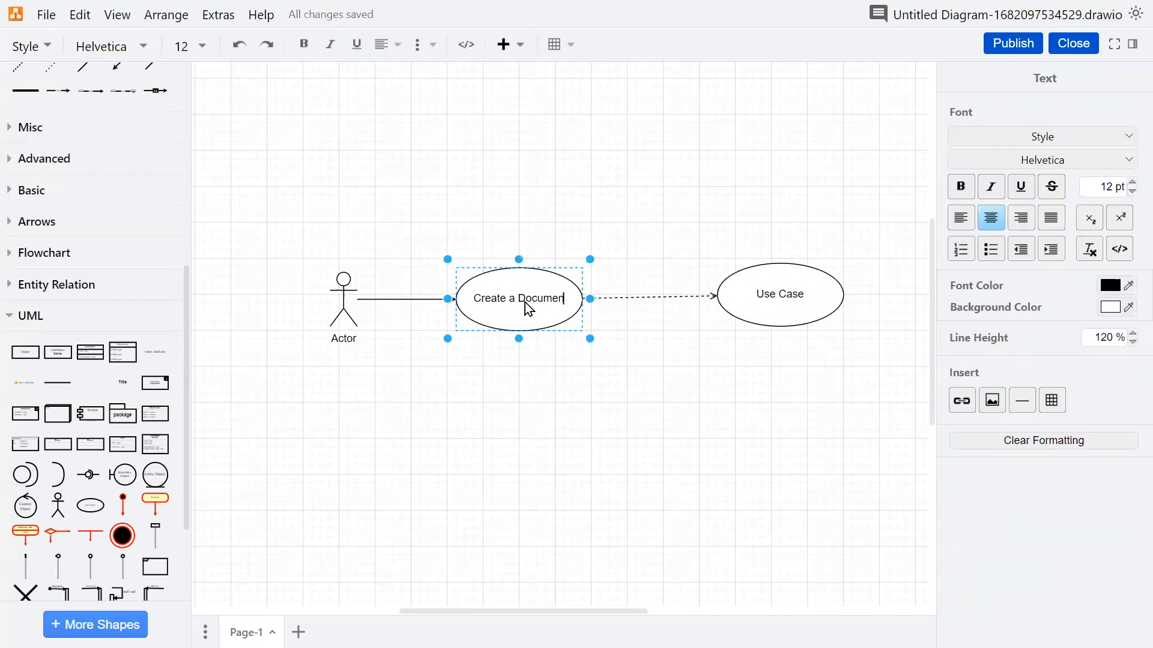
Rename the use case that the dashed arrow points to as "Save a Document".
double_click(781, 297)
type("Save a Document")
left_click(664, 377)
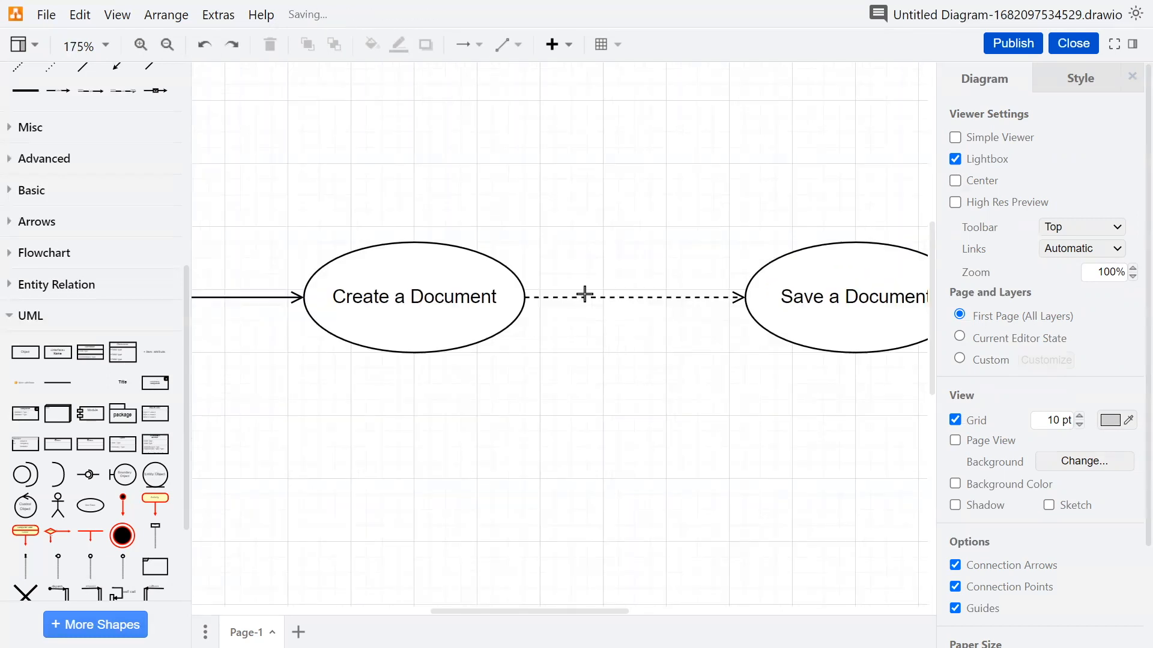
Label the dashed connector between the two use cases "<<include>>".
double_click(584, 297)
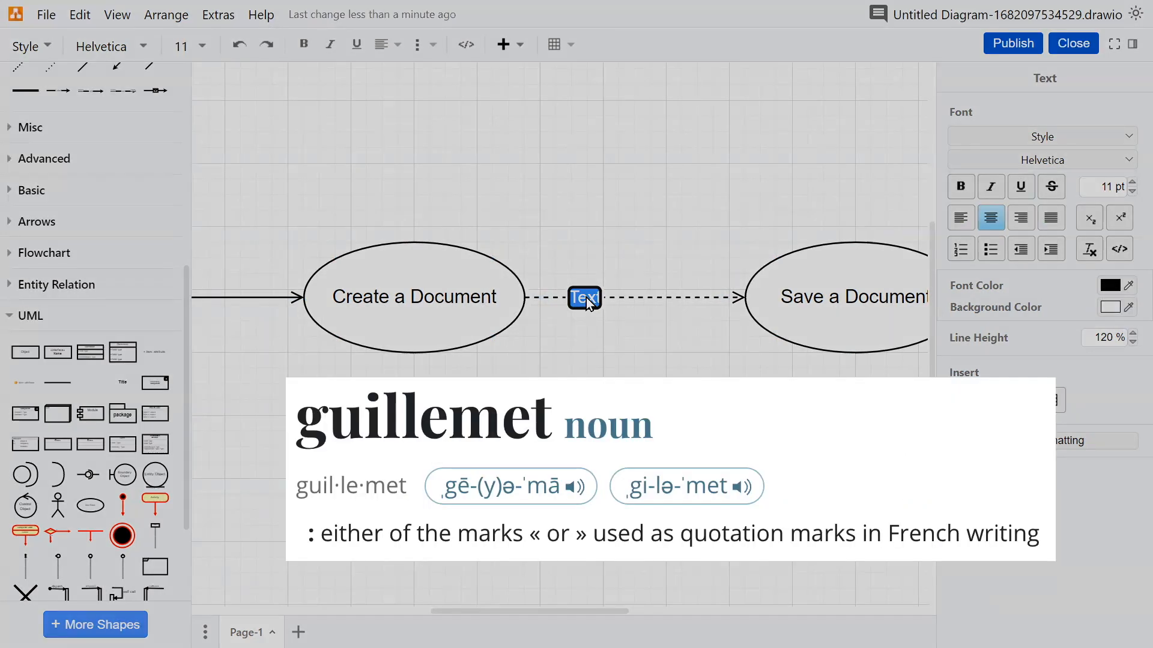
type("<<include>>")
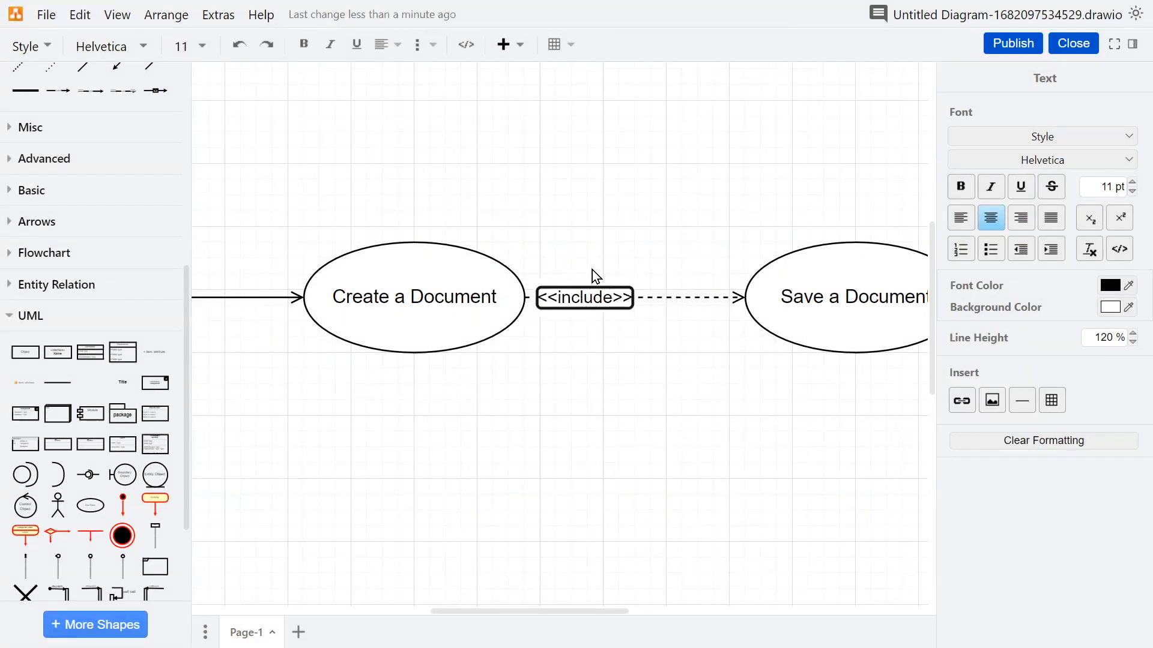
key("Escape")
left_click(596, 343)
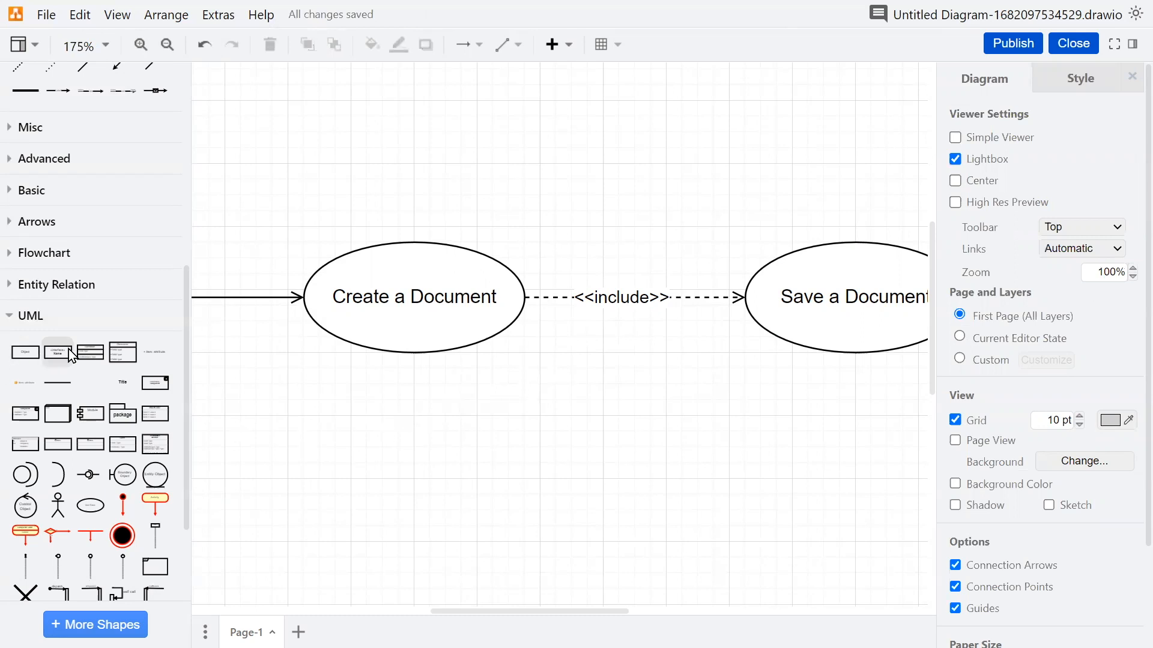
Add a UML interface shape below the include connector and copy its «interface» line of text.
left_click_drag(58, 353, 659, 455)
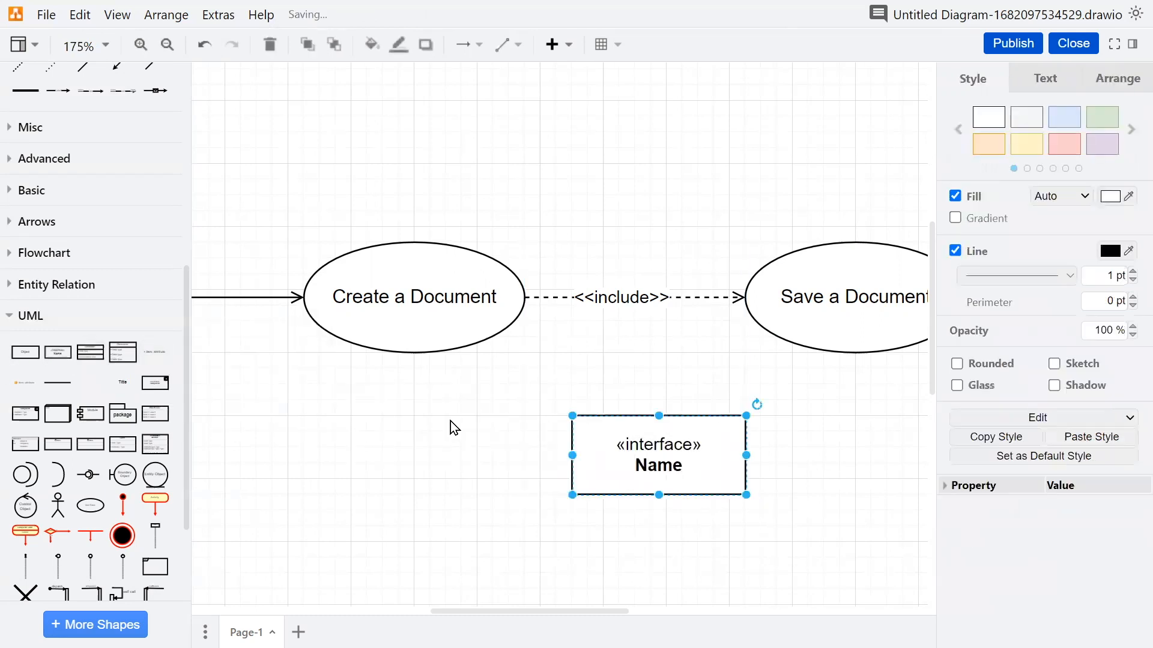
mouse_move(58, 358)
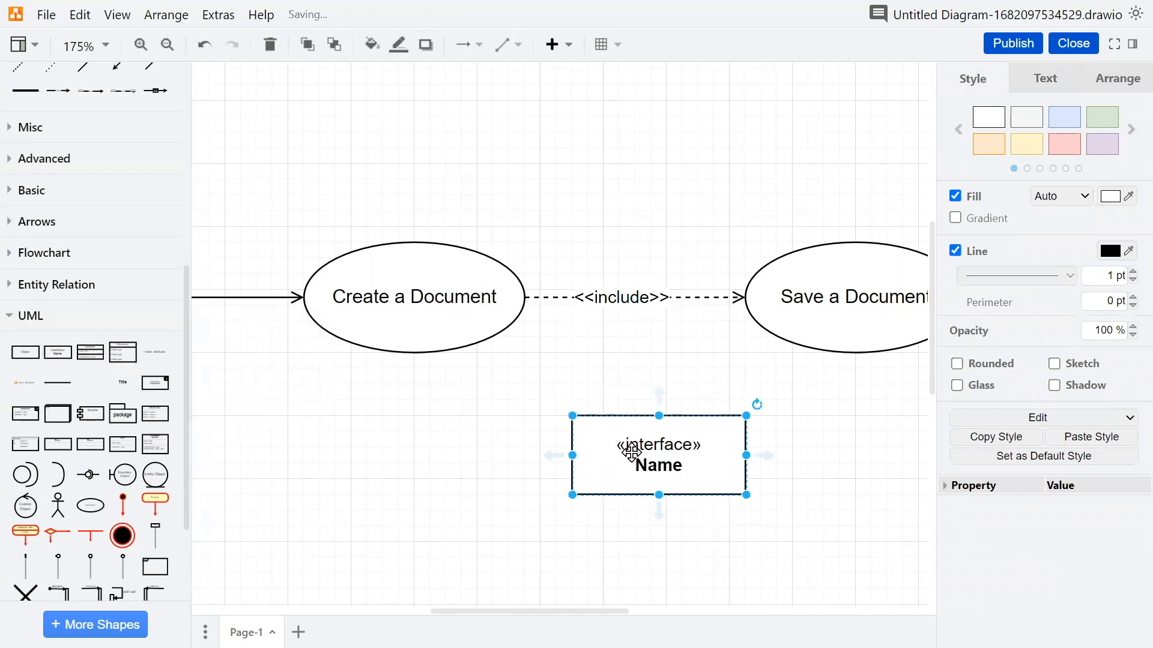
double_click(661, 445)
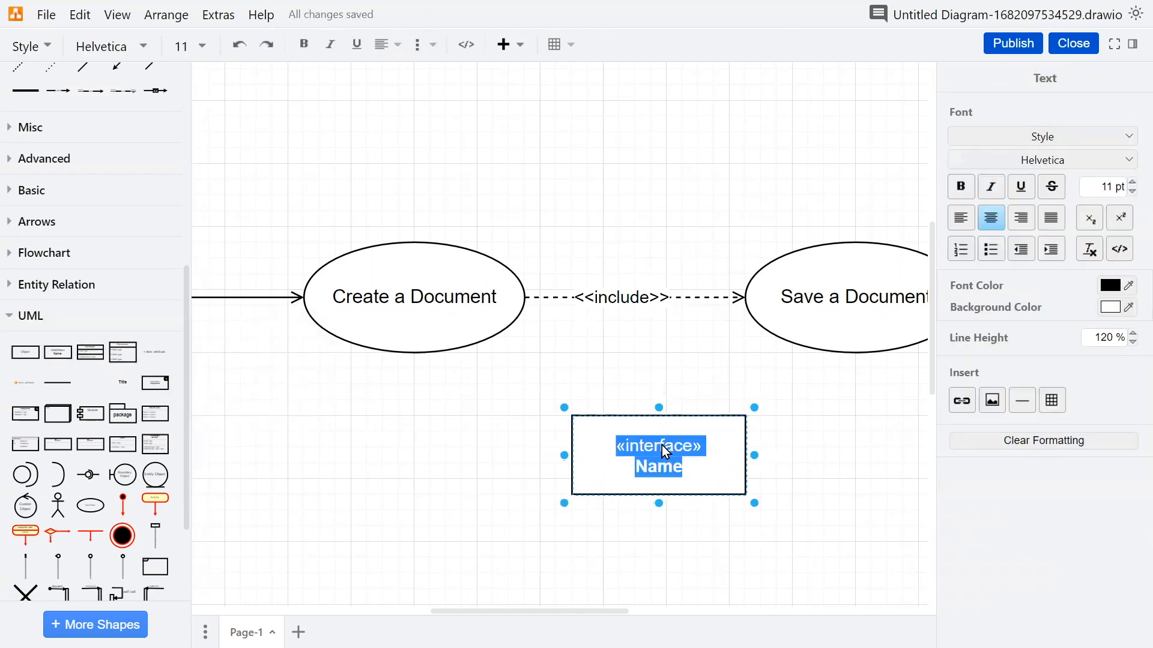
key("ctrl+c")
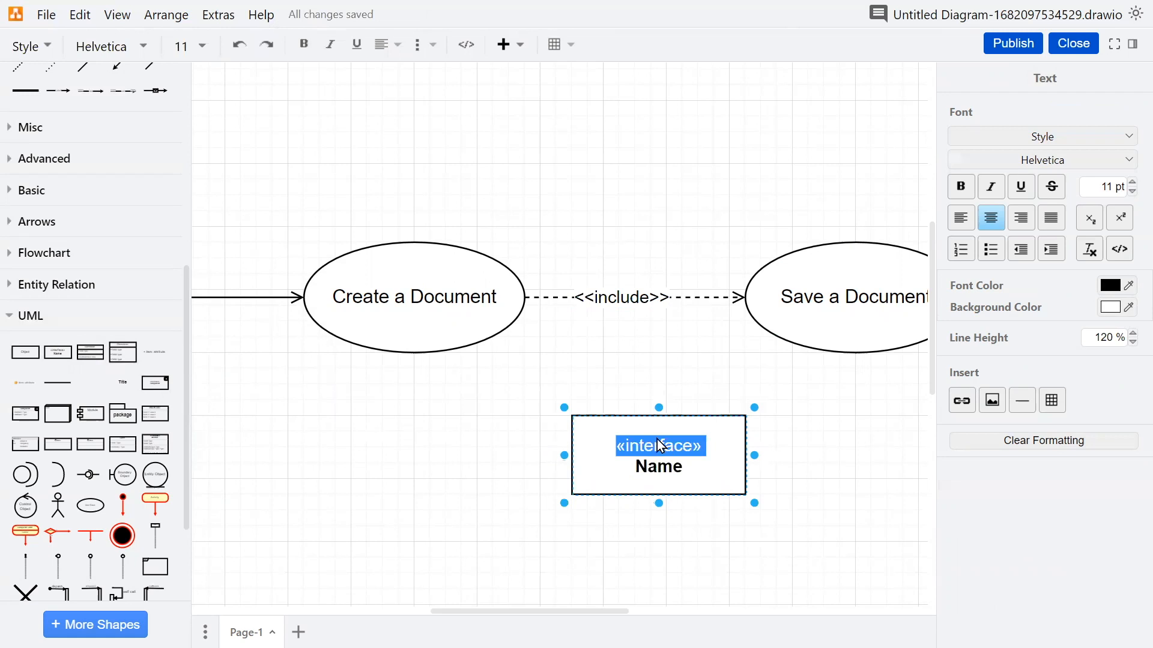
Change the dashed connector's label to «include» with guillemets and delete the interface shape.
double_click(629, 297)
key("ctrl+v")
key("ctrl+z")
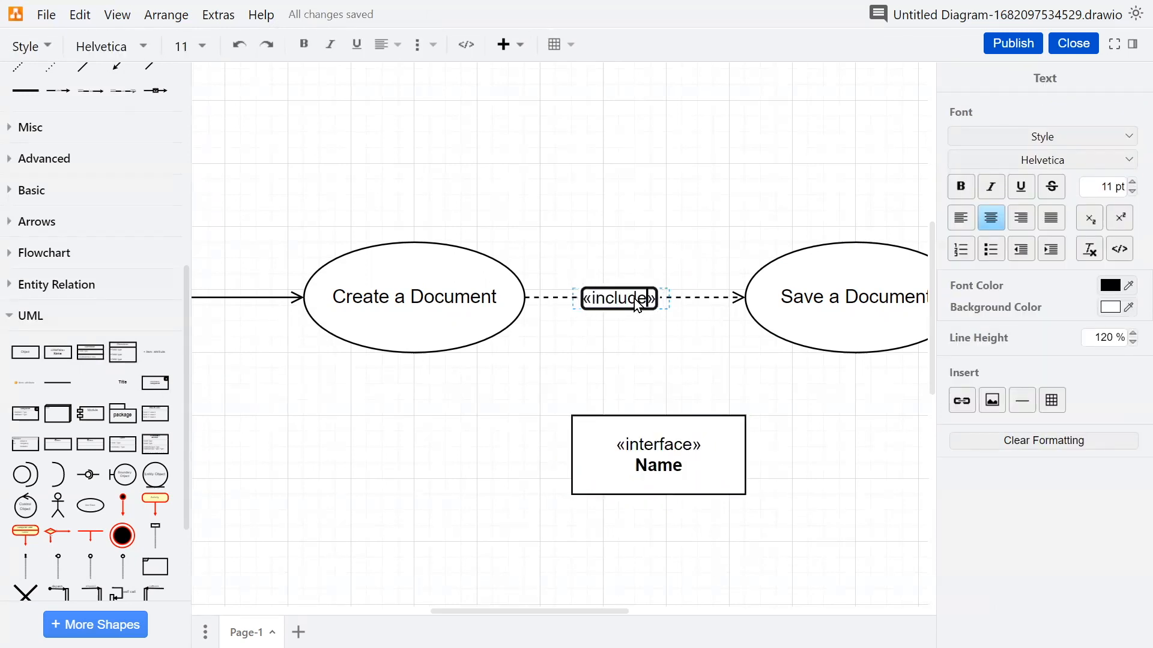
key("shift+Left")
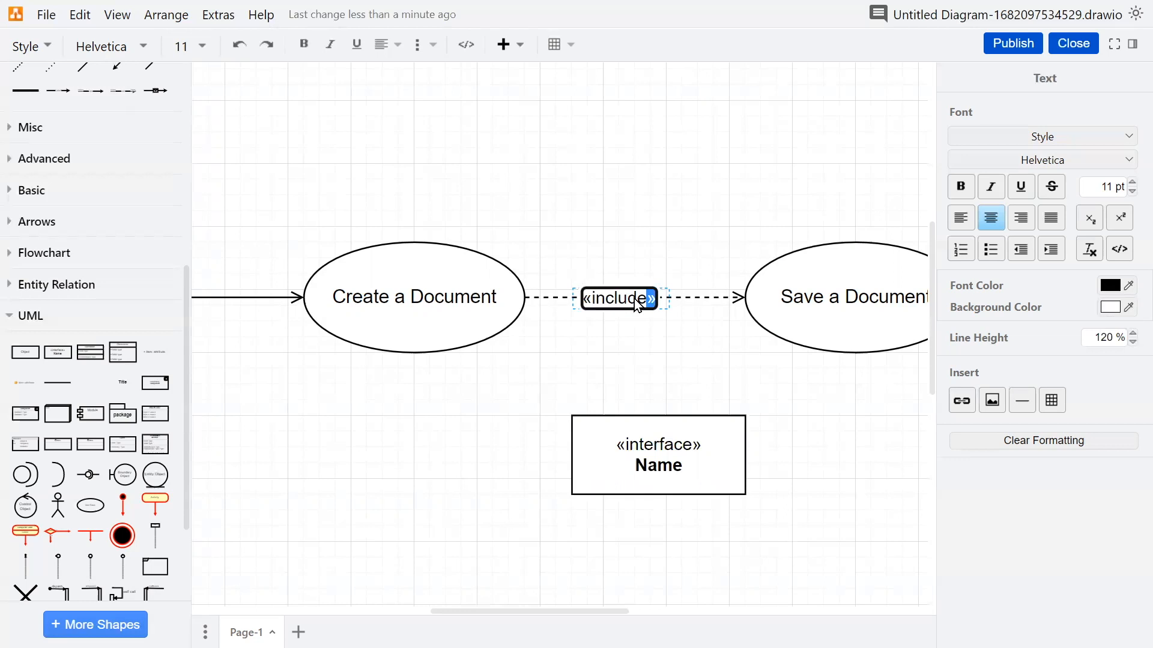
left_click(721, 348)
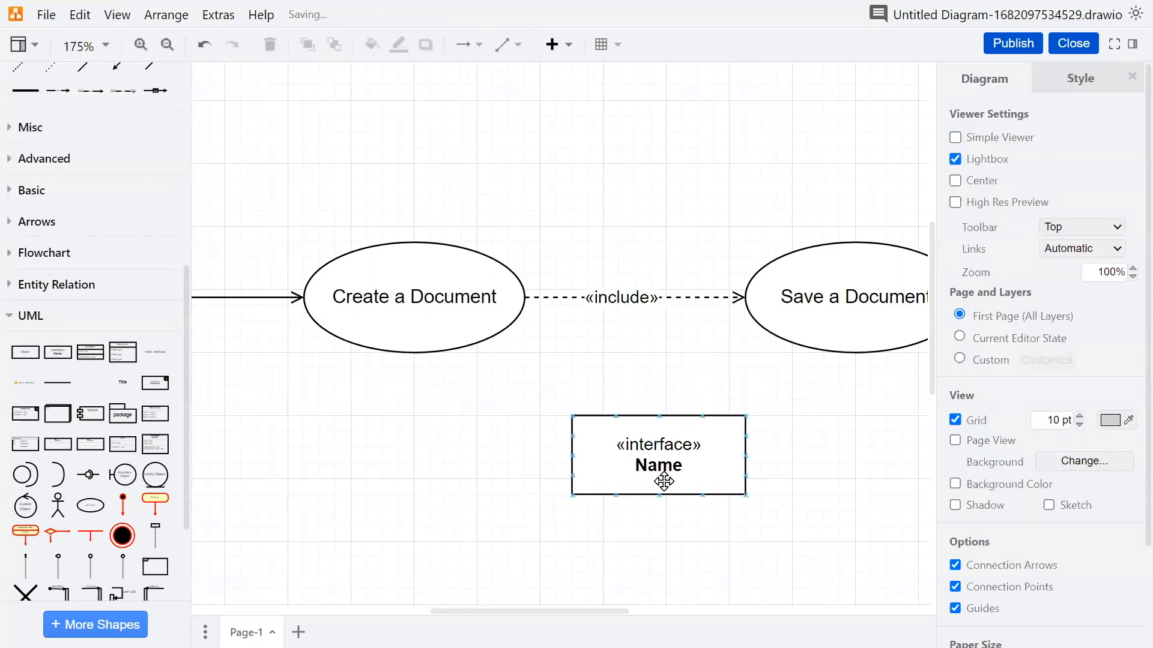
left_click(691, 475)
key("Delete")
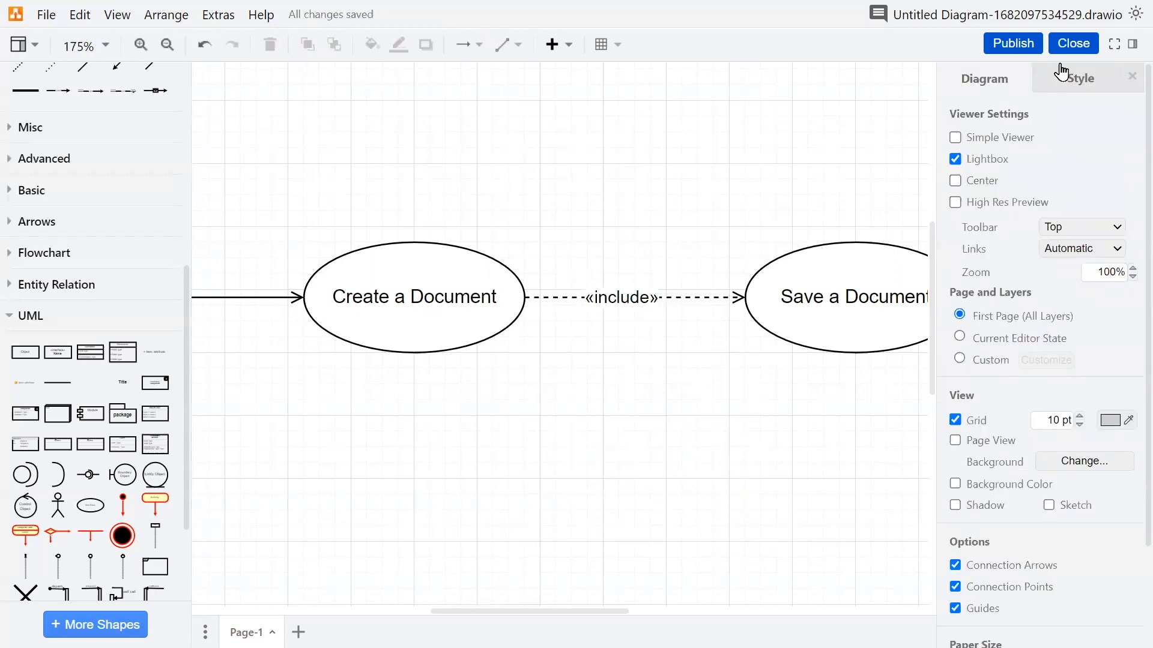
Duplicate the "Save a Document" use case and place the copy below the original.
left_click(800, 260)
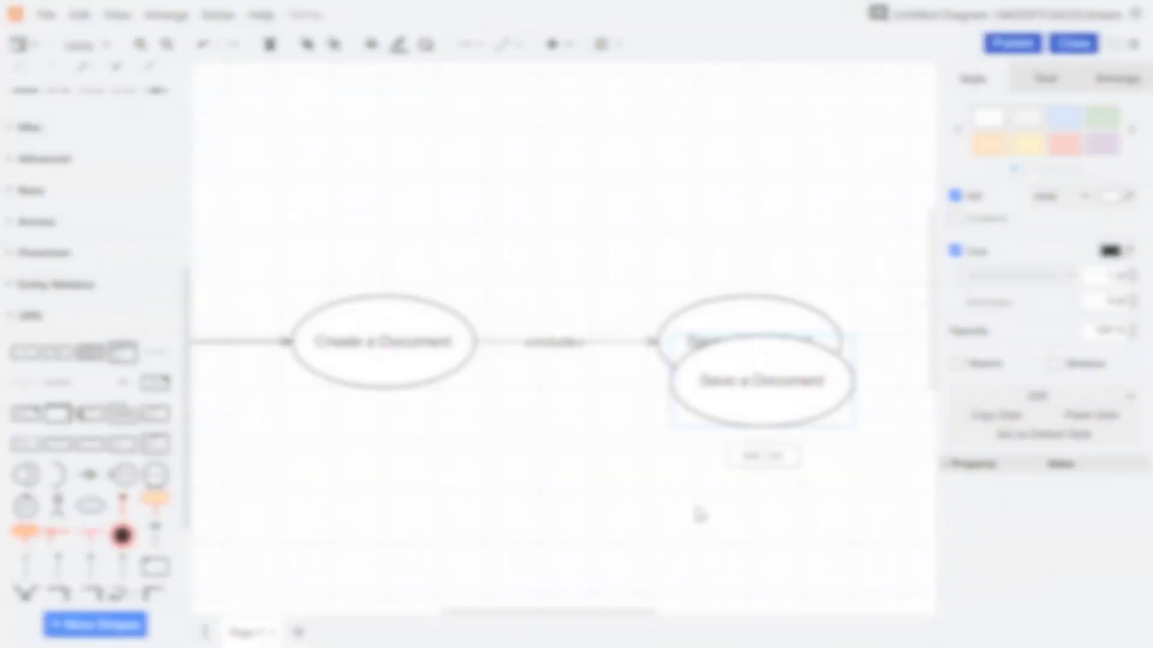
left_click_drag(759, 384, 696, 499)
left_click(575, 434)
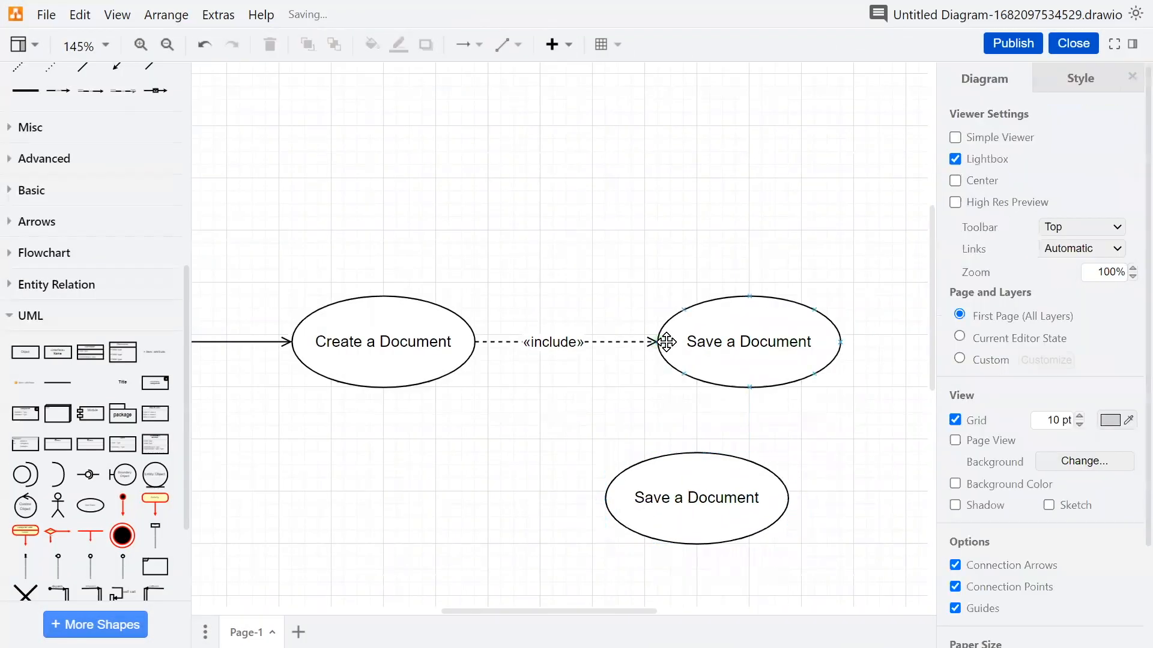
Move the arrow end of the «include» connector from the upper "Save a Document" use case to its lower copy.
left_click(616, 341)
left_click_drag(658, 341, 640, 413)
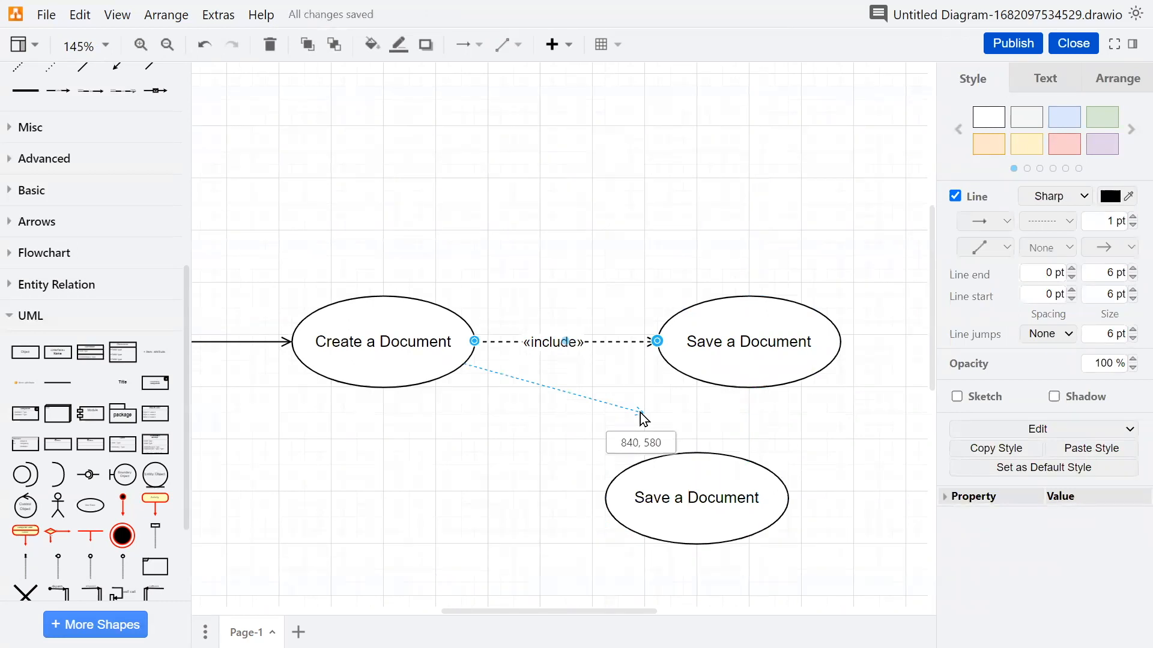
left_click_drag(640, 412, 723, 512)
left_click(554, 457)
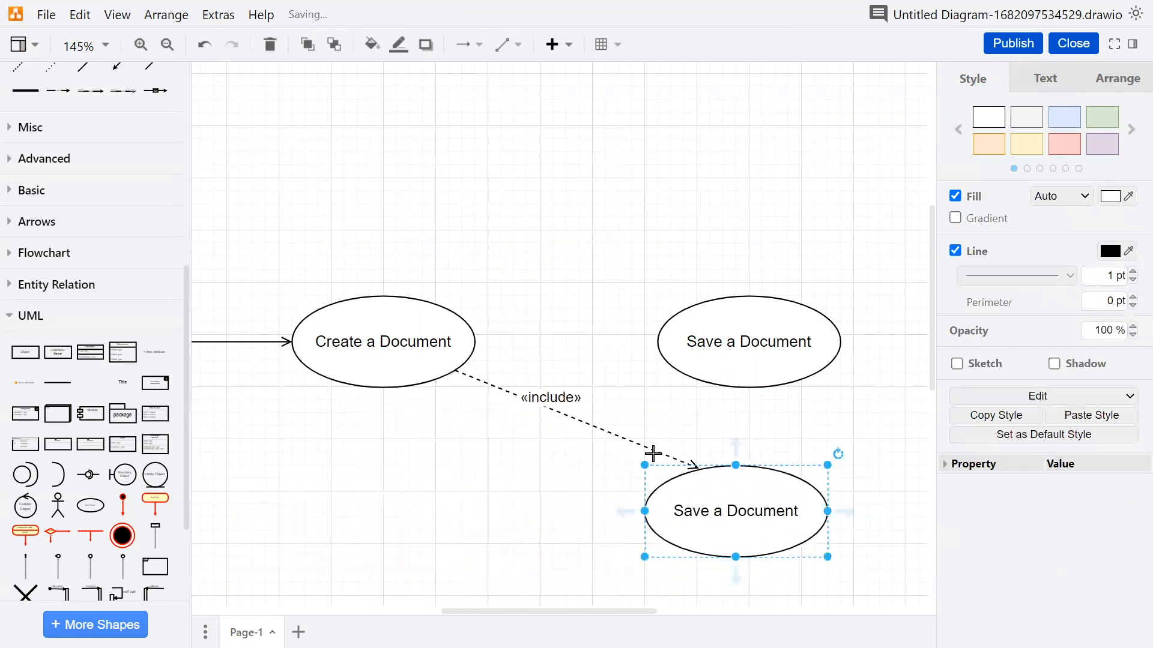
Reattach the arrow end of the «include» connector to the lower "Save a Document" use case as a whole instead of a fixed point.
left_click(654, 454)
scroll(710, 493, "up", 1)
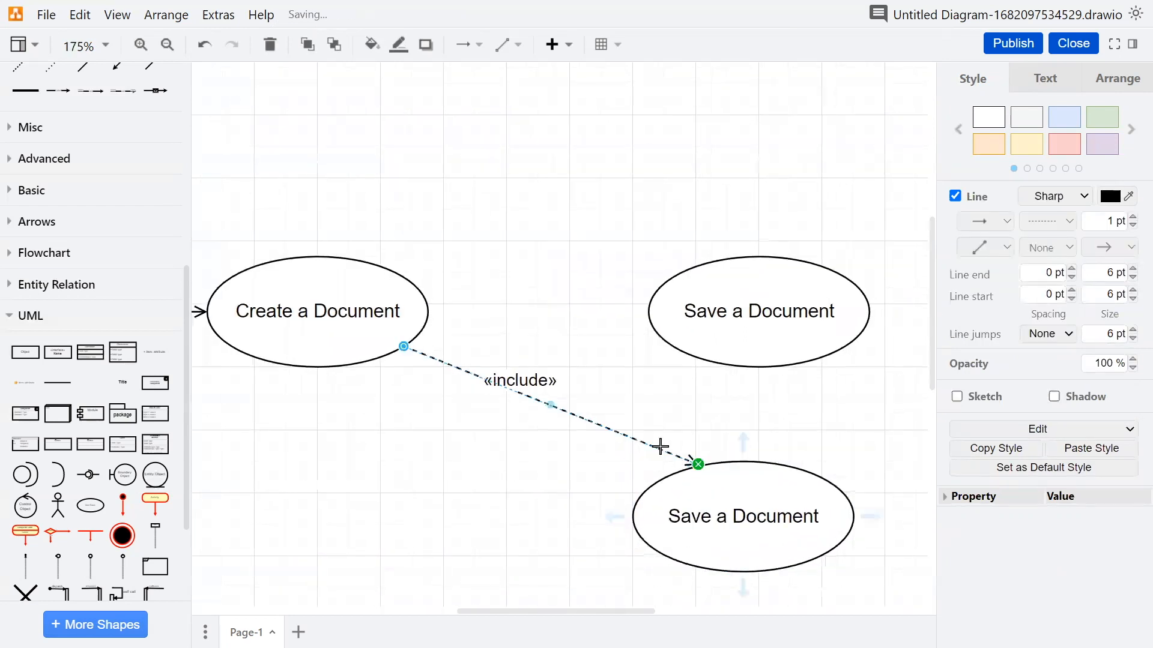
left_click_drag(704, 468, 734, 466)
left_click(569, 491)
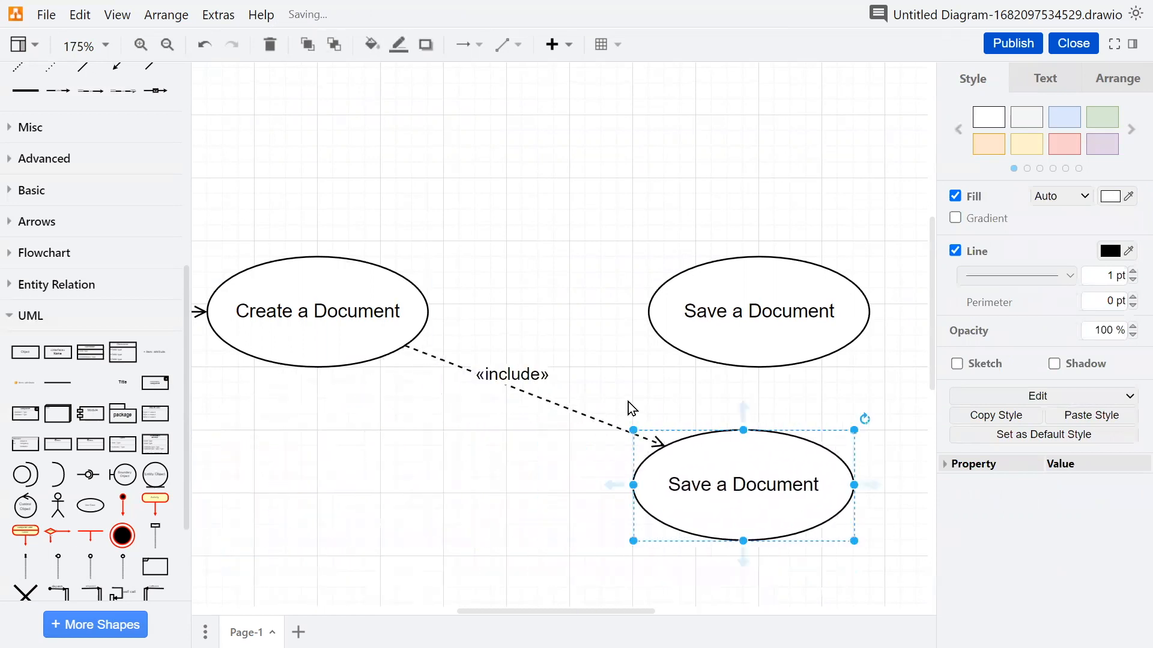
left_click(620, 427)
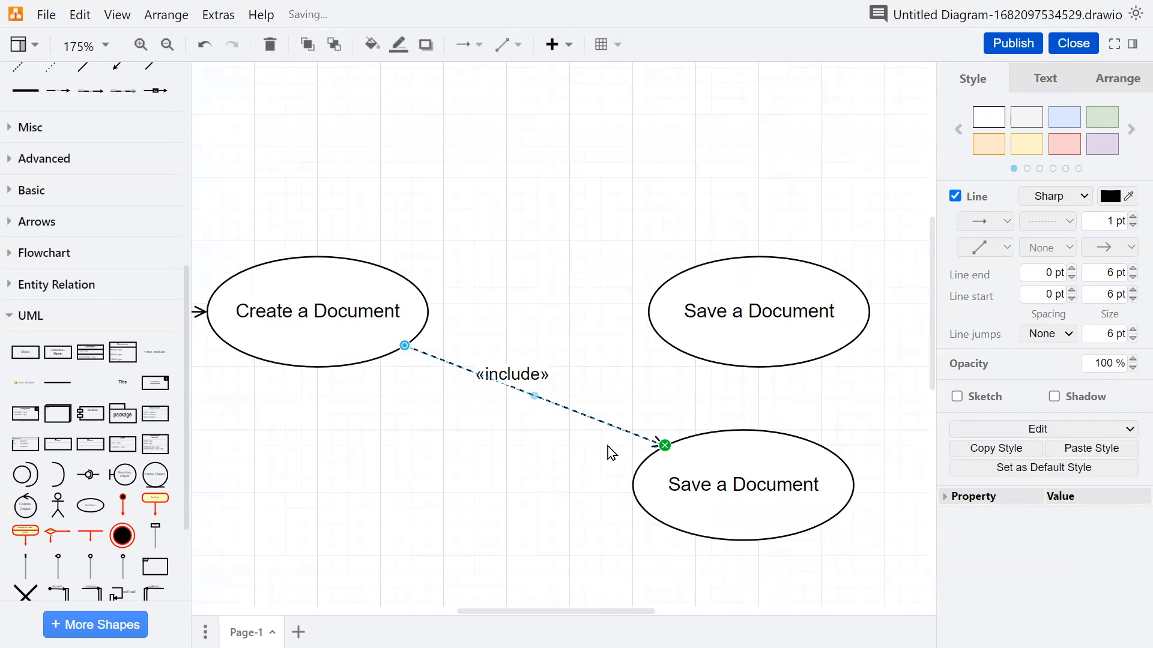
left_click_drag(666, 447, 737, 474)
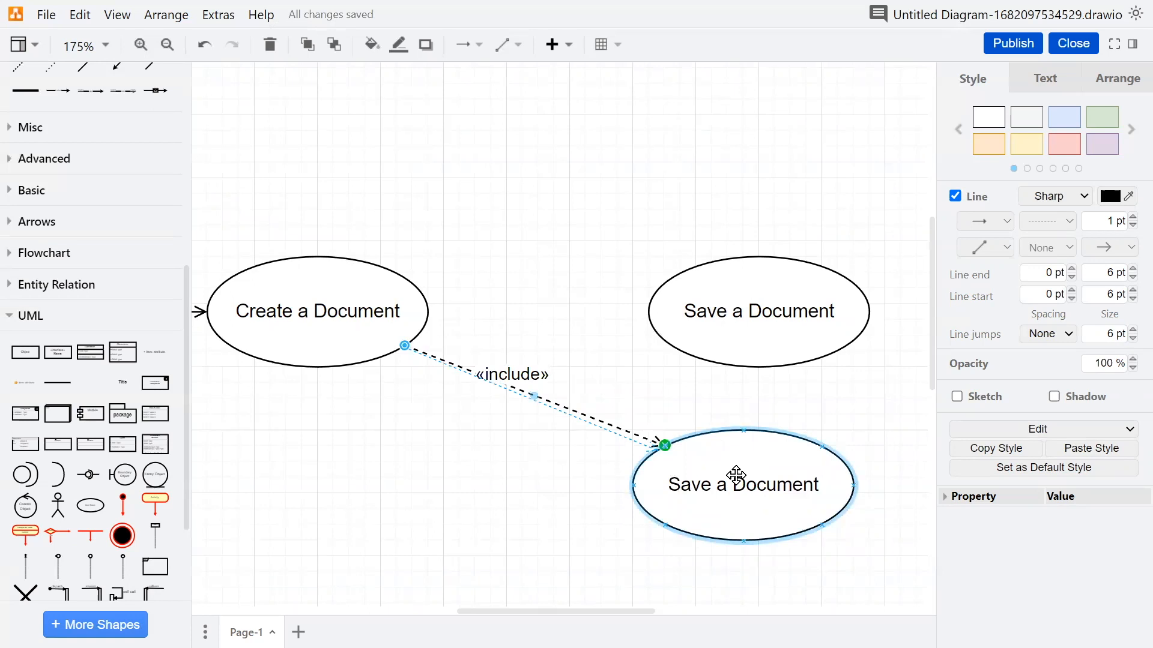
left_click_drag(736, 475, 757, 461)
Duplicate the "Create a Document" use case and place the copy directly below the original.
left_click_drag(427, 486, 865, 518)
left_click(741, 385)
key("ctrl+c")
key("ctrl+v")
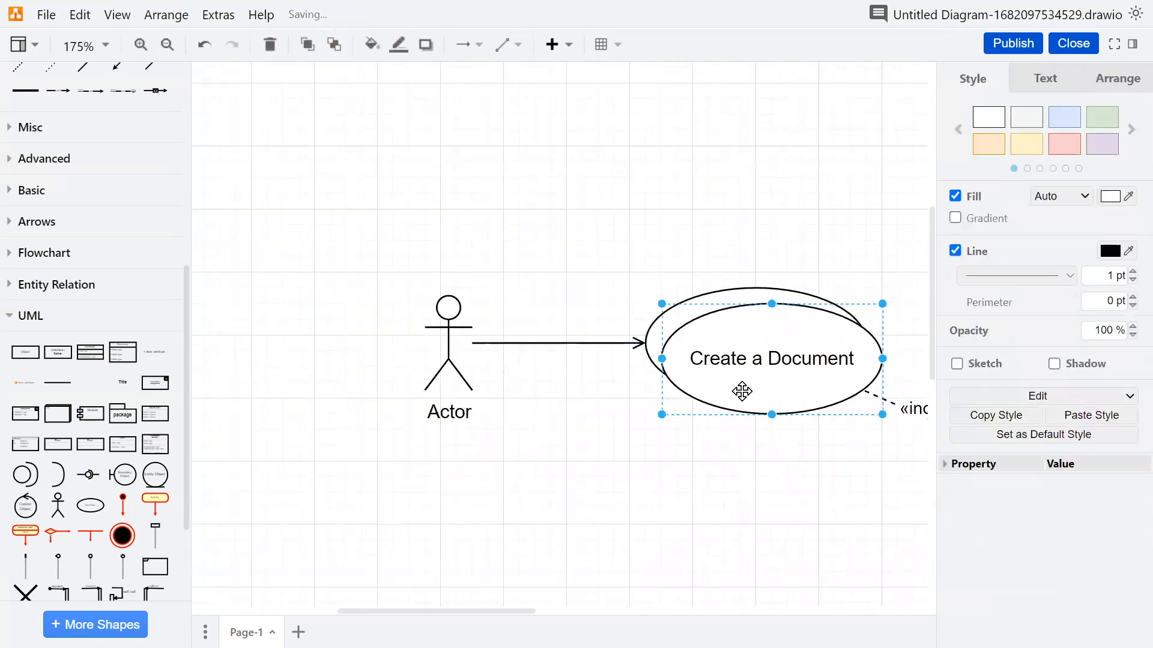
left_click_drag(742, 391, 727, 565)
Rename the copied use case "Read a Document".
double_click(699, 534)
key("ctrl+Right")
key("ctrl+BackSpace")
type("Read")
left_click(582, 439)
Duplicate the actor's connector and run the copy from the actor to the "Read a Document" use case.
left_click(603, 343)
key("ctrl+c")
key("ctrl+v")
left_click_drag(661, 359, 688, 488)
left_click_drag(489, 363, 447, 355)
left_click(546, 449)
Reattach the start of the lower connector to the whole actor shape instead of a fixed point.
left_click(512, 410)
left_click(525, 383)
left_click(523, 388)
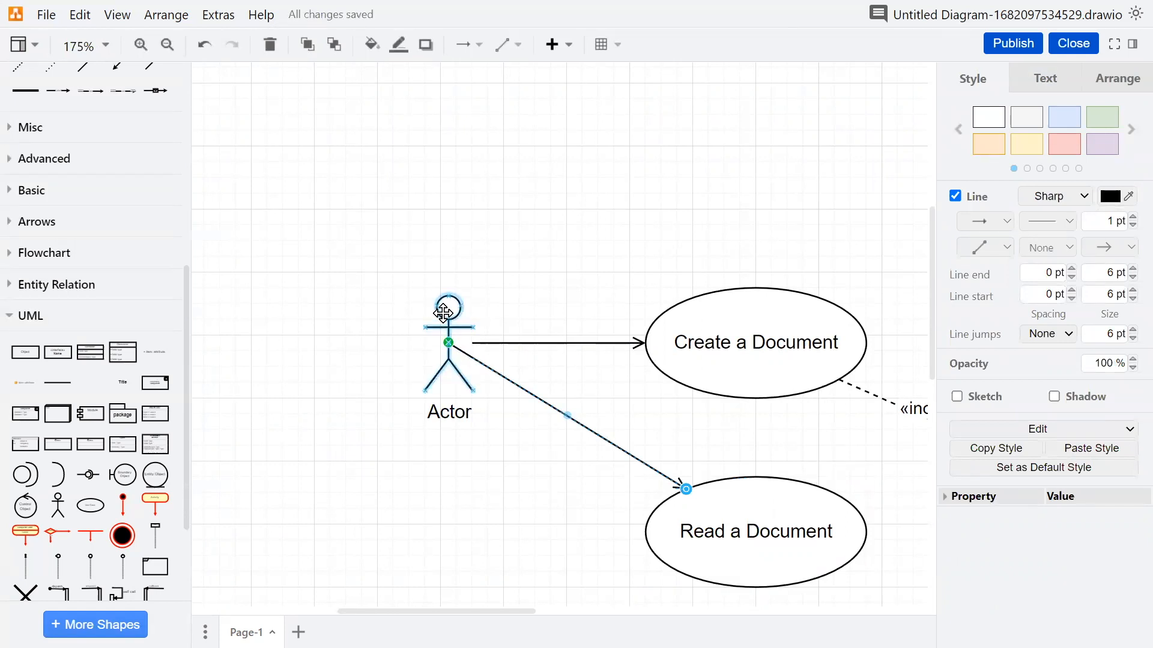
left_click_drag(444, 313, 445, 310)
left_click(513, 437)
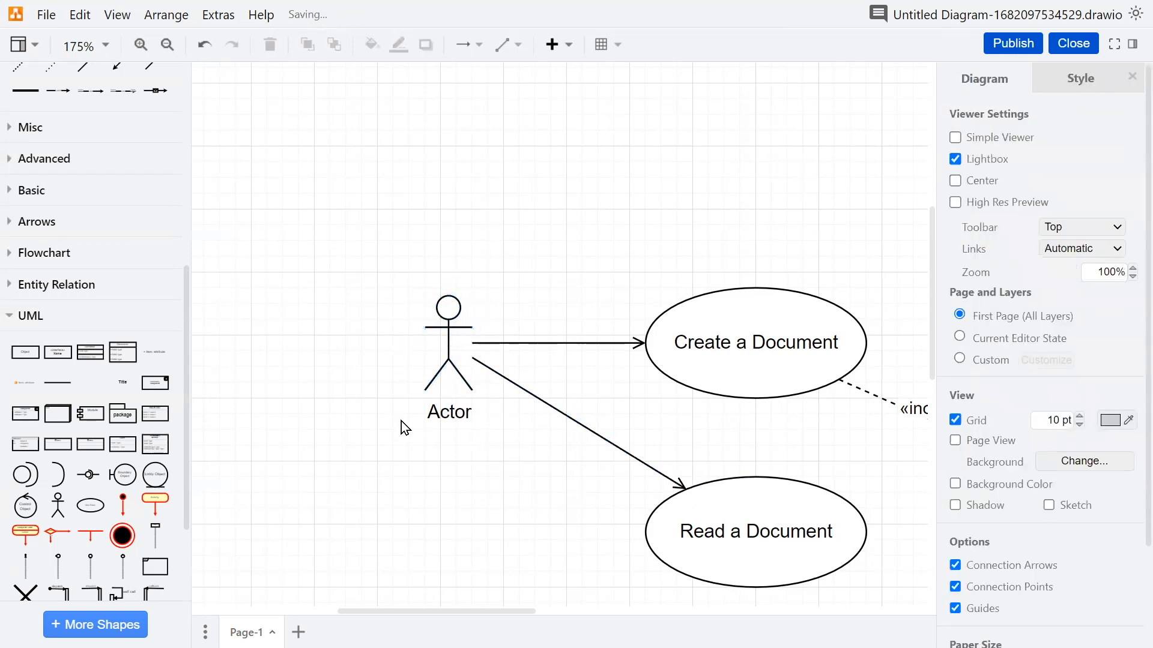
Move "Read a Document" closer to "Create a Document" and append "Written in the 17th Century on the Theory of Some New Enlightenment Treatise" to its text.
left_click_drag(757, 572, 730, 505)
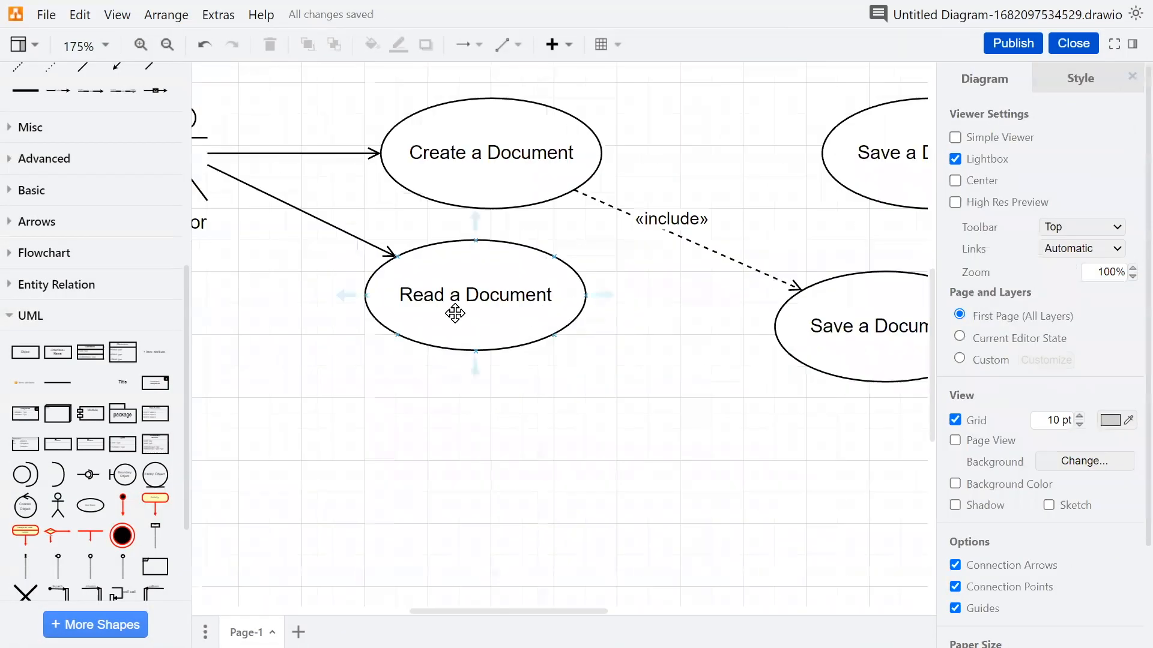
double_click(580, 318)
key("End")
type("Written in the 1")
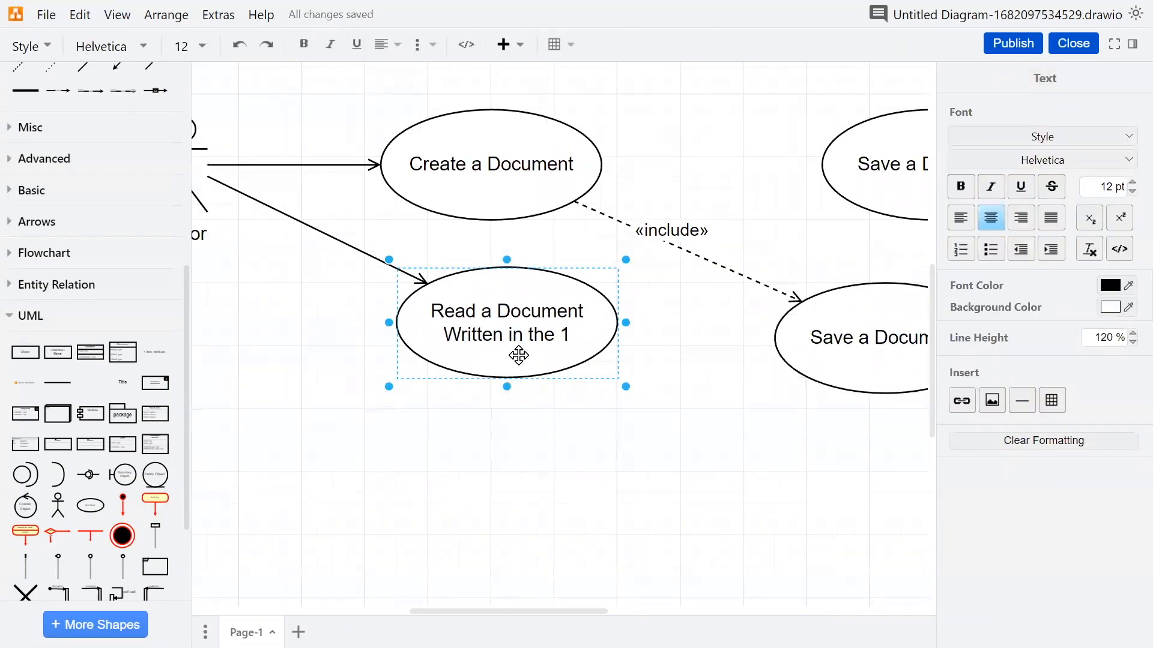
type("7th Century on the T")
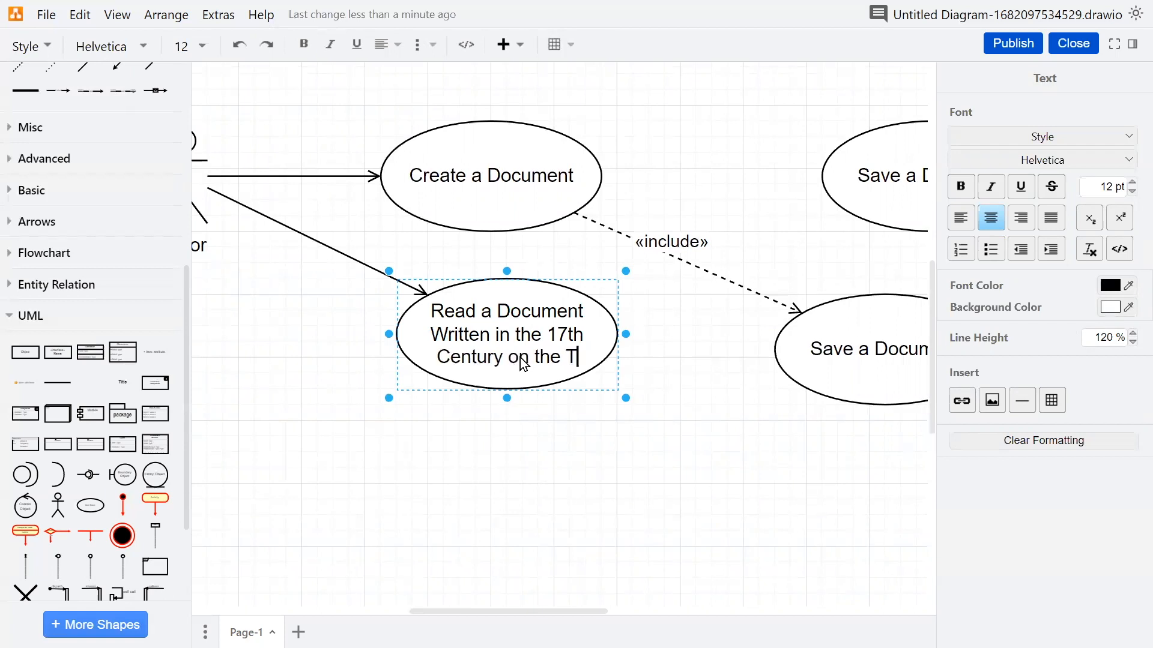
type("heory of Some New Enlig")
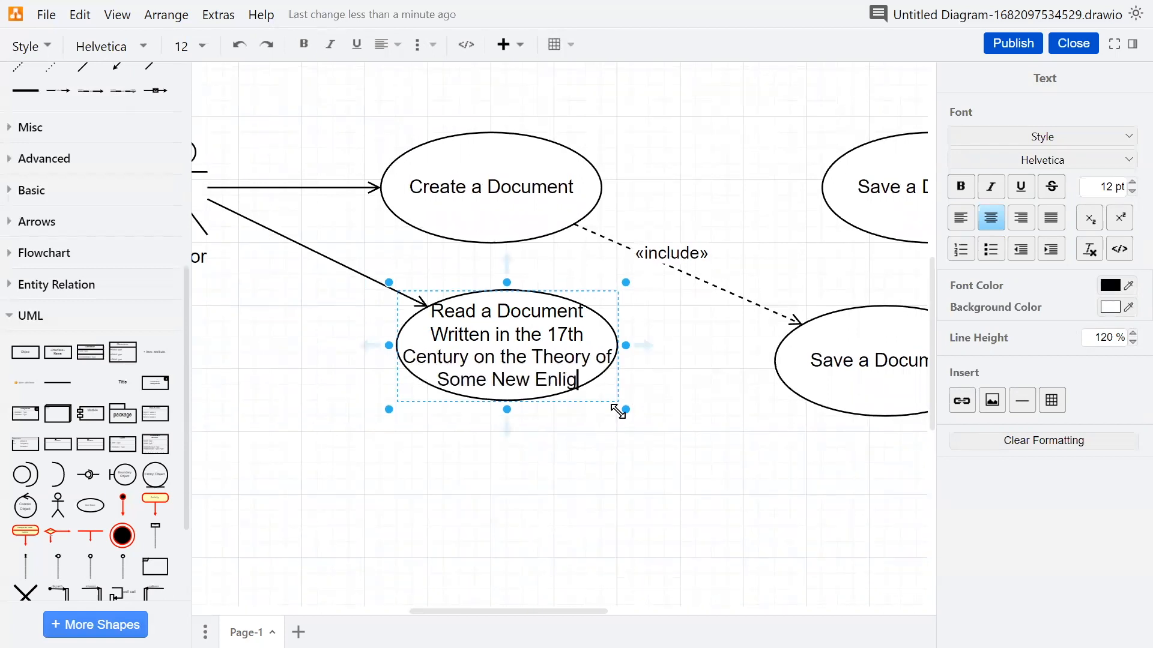
type("htenment Treatise")
left_click(659, 470)
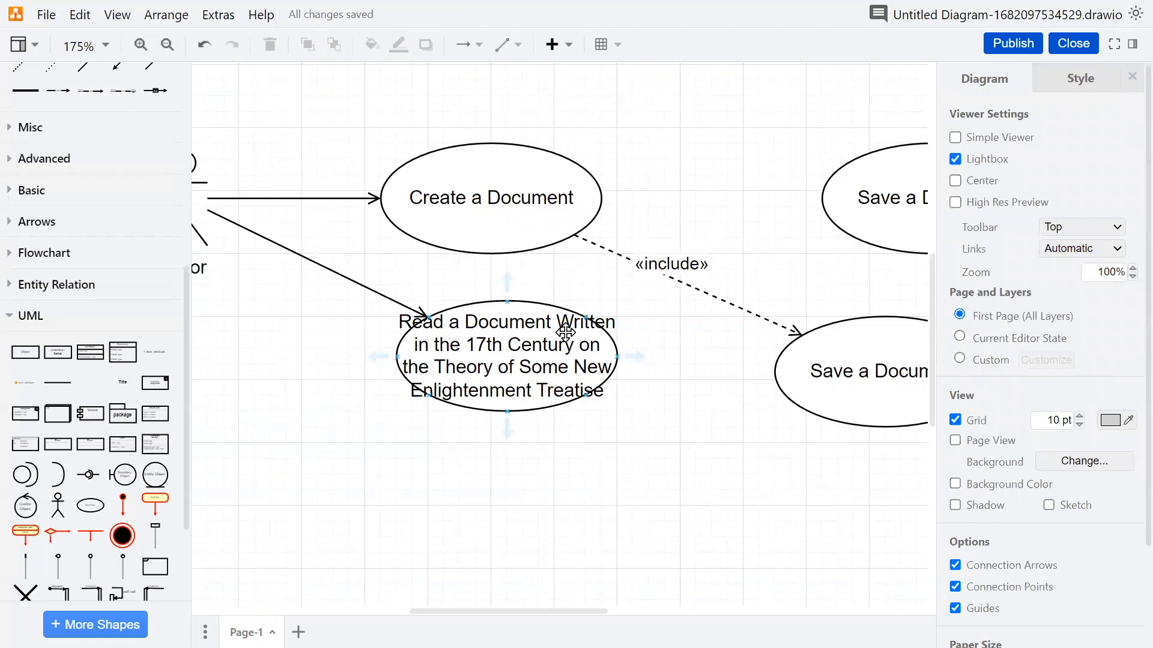
Insert line breaks after "Document" and after "Theory" in the lower use case's text.
double_click(558, 319)
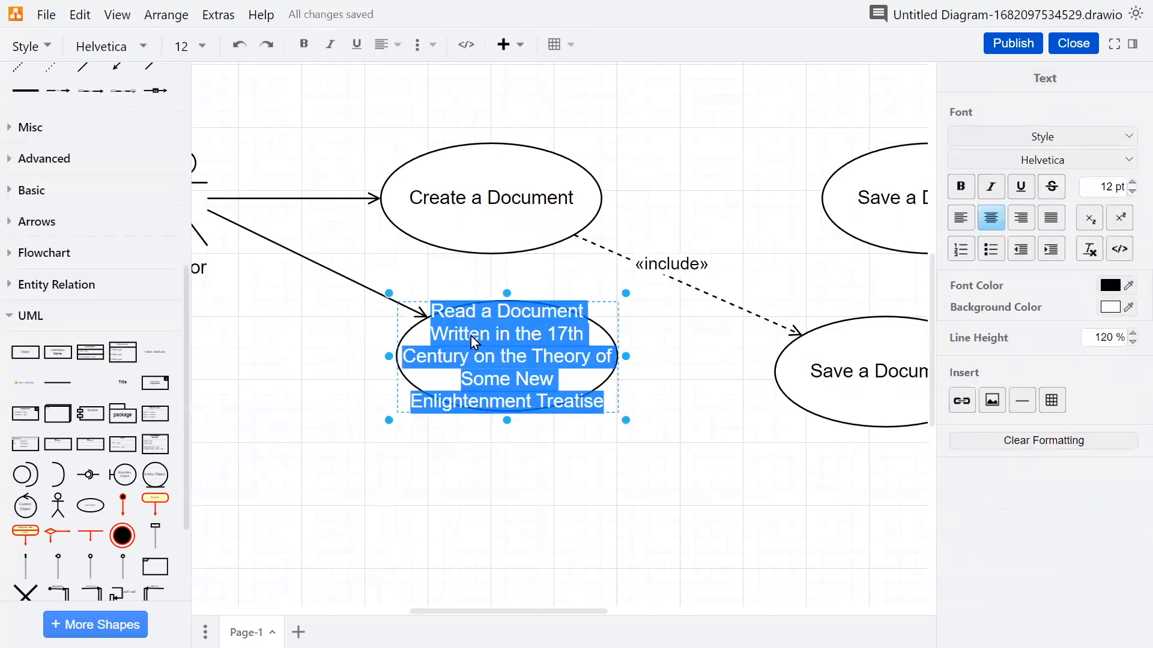
left_click(440, 345)
key("BackSpace")
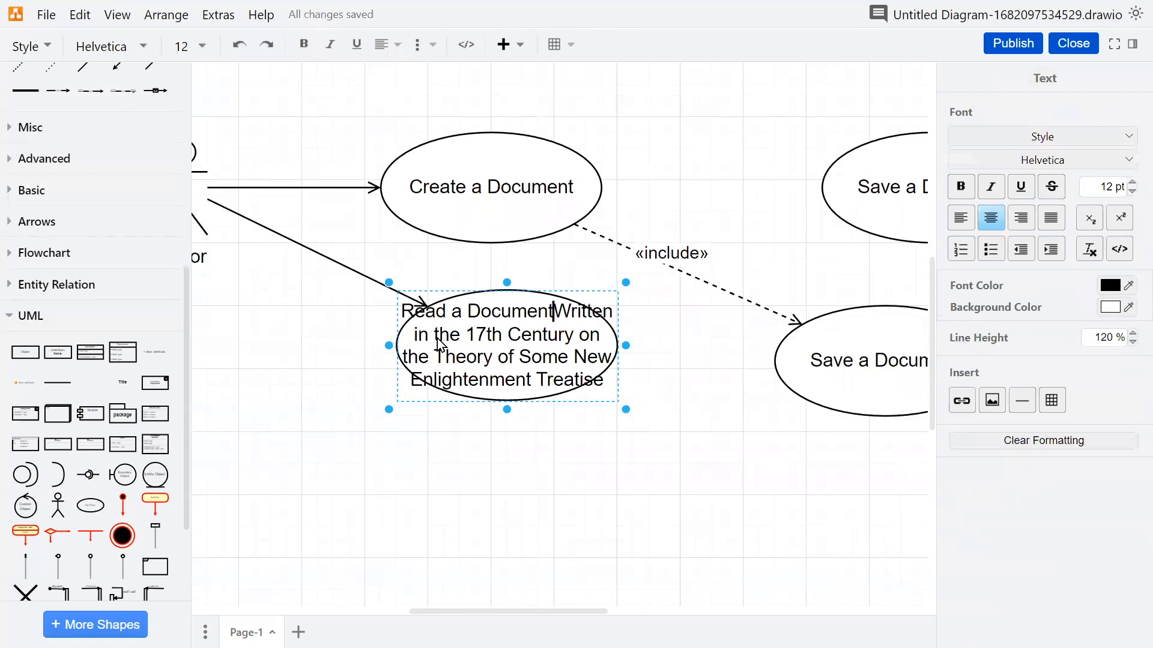
key("Return")
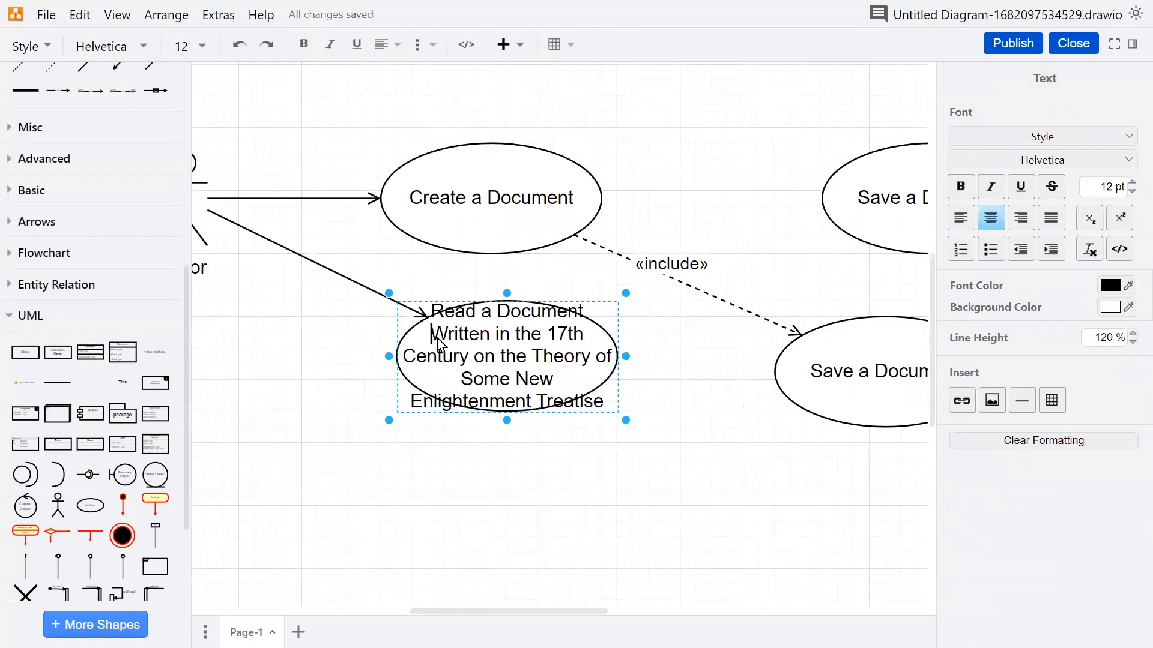
left_click(598, 360)
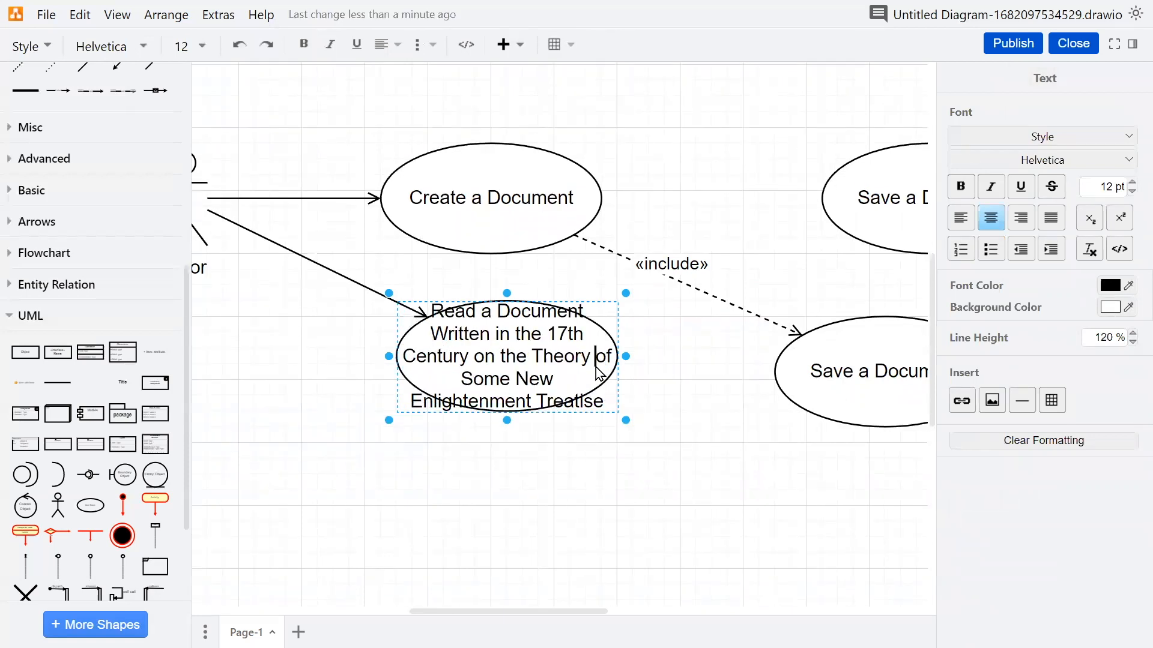
key("Return")
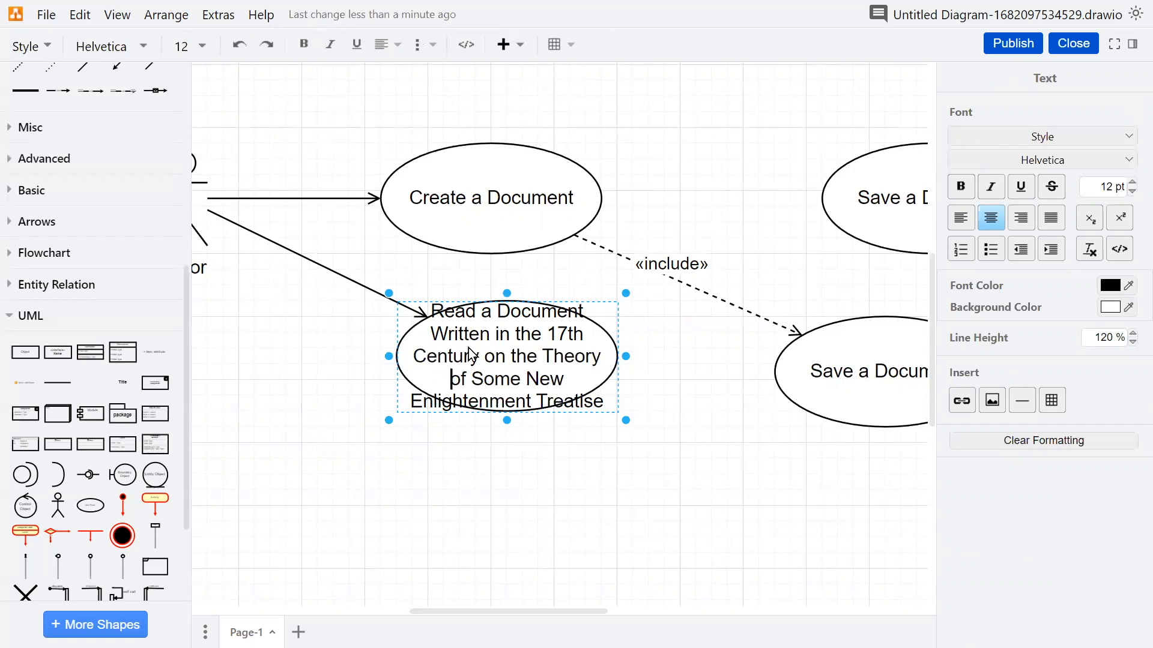
Set the lower use case's text to 10 pt and remove the line break after "Theory".
key("ctrl+a")
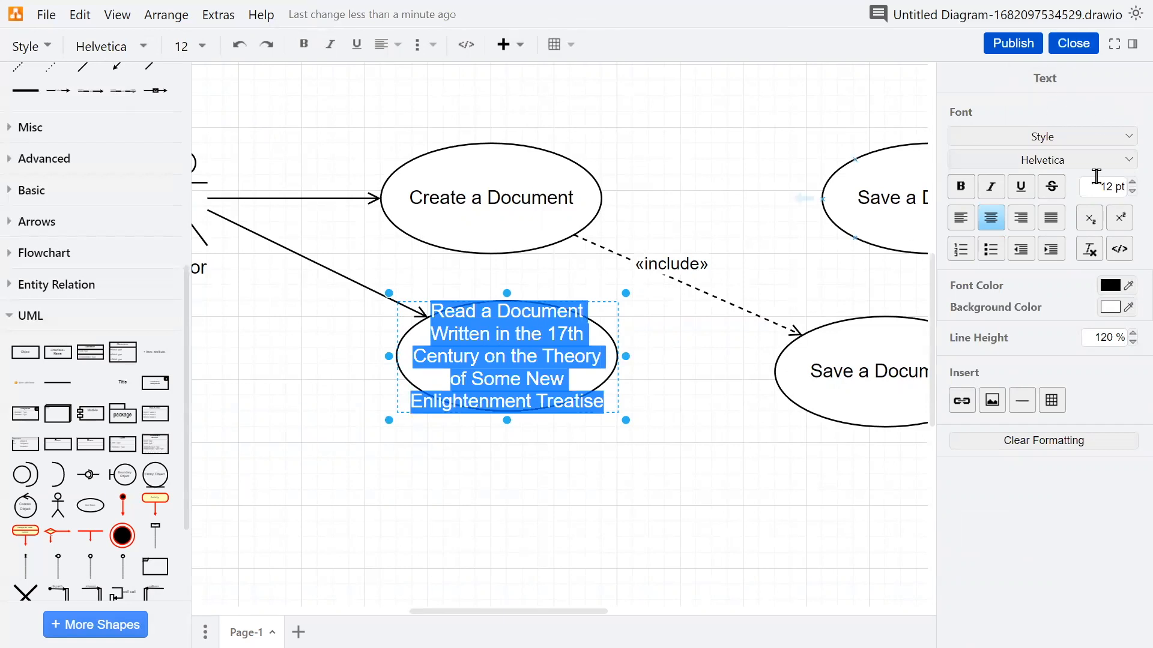
left_click(1131, 192)
left_click(1131, 192)
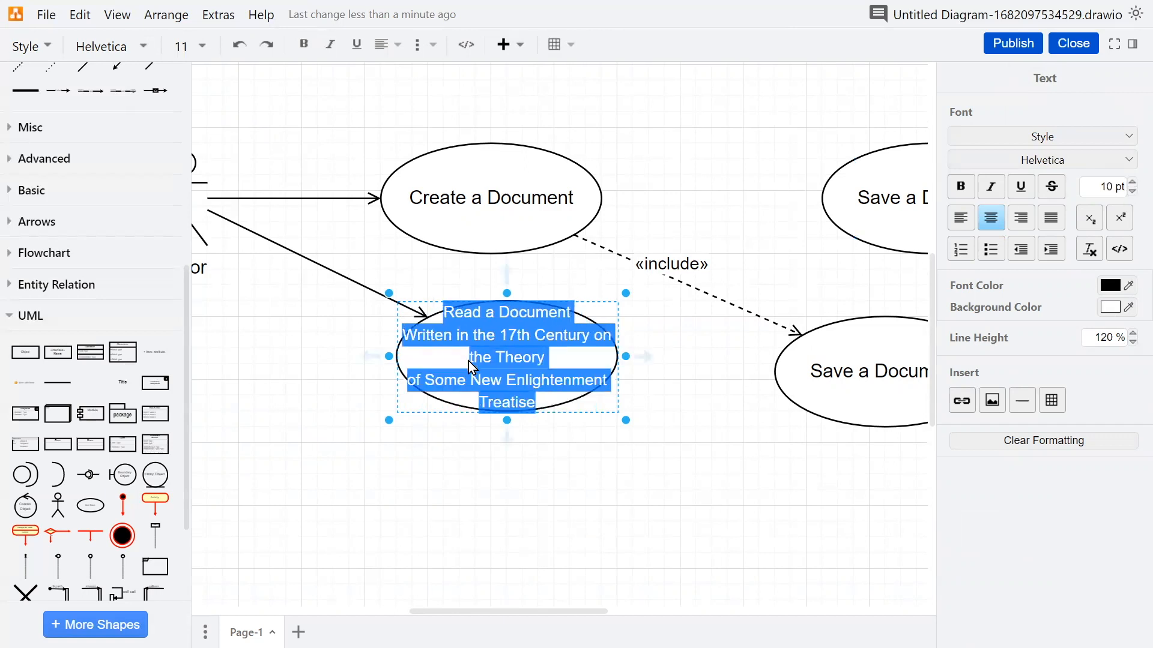
left_click(474, 381)
key("Down")
key("Right")
key("BackSpace")
left_click(501, 453)
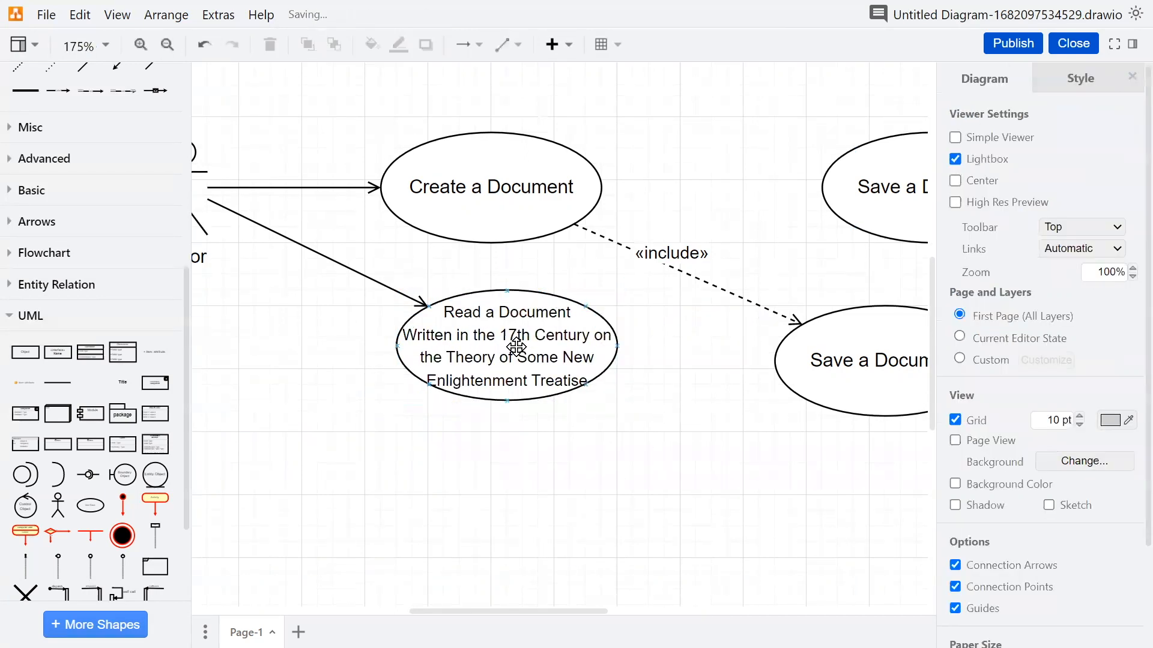
Try an even smaller font size on the lower use case's text, and undo its font size and line break changes.
double_click(497, 328)
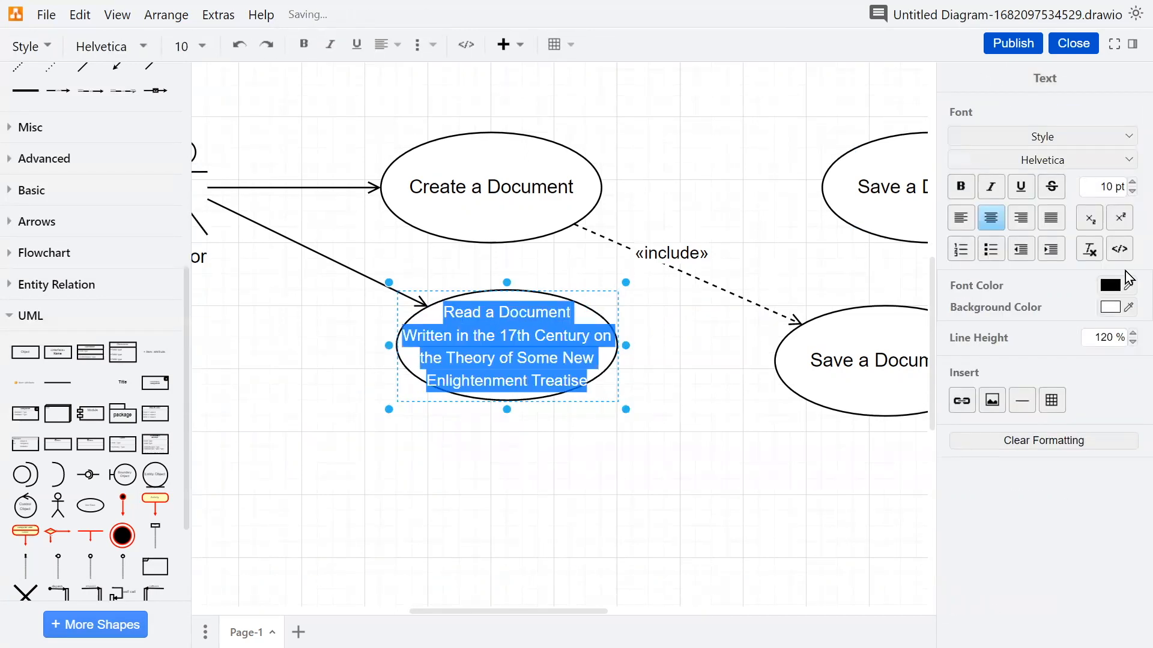
left_click(1128, 195)
left_click(637, 449)
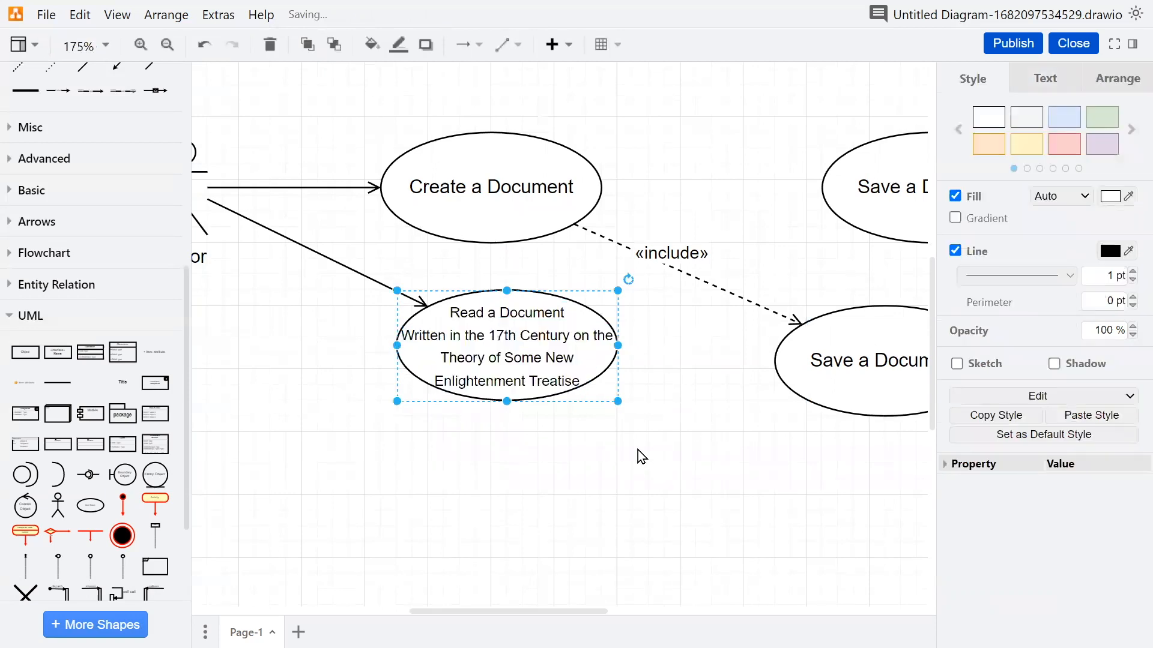
left_click(637, 449)
key("ctrl+z")
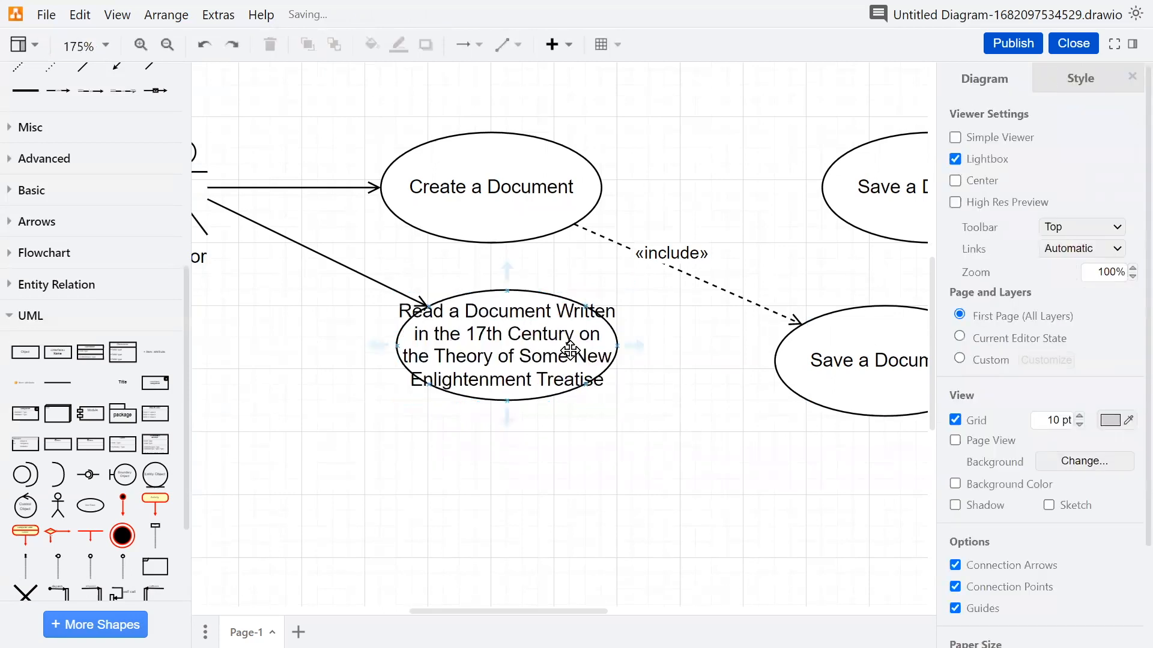
Try enlarging the lower use case's ellipse so that its long text fits inside.
left_click(520, 383)
left_click_drag(621, 399, 657, 499)
scroll(686, 412, "down", 4)
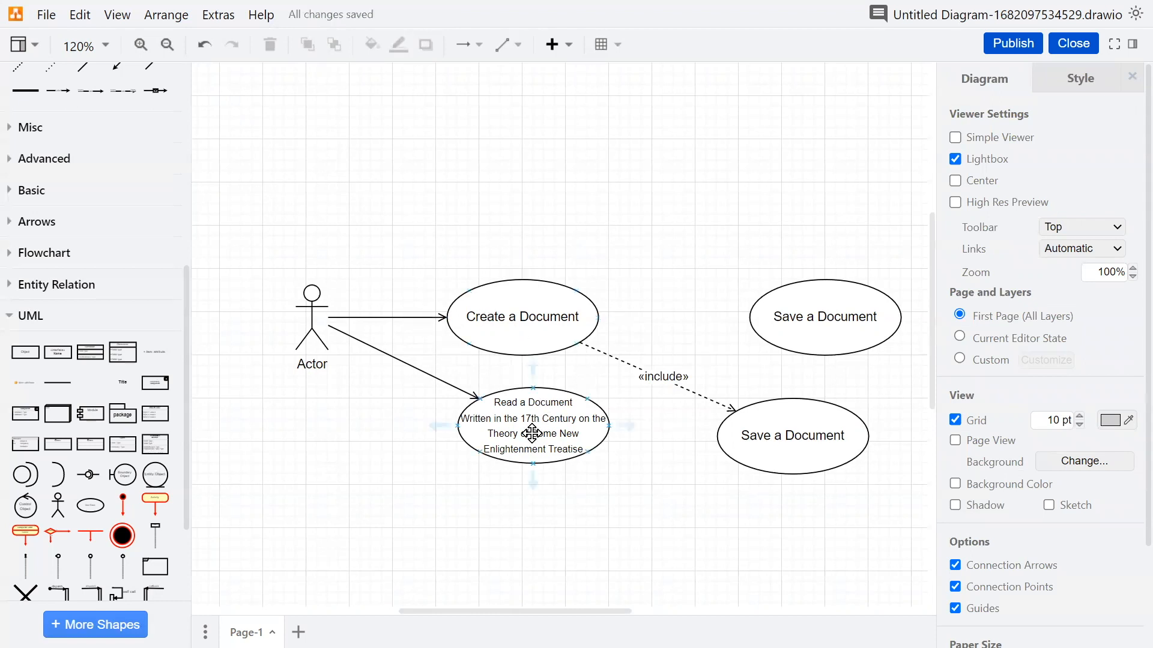
Duplicate the «include» connector and attach the copy from "Create a Document" to the upper "Save a Document" use case.
left_click(694, 392)
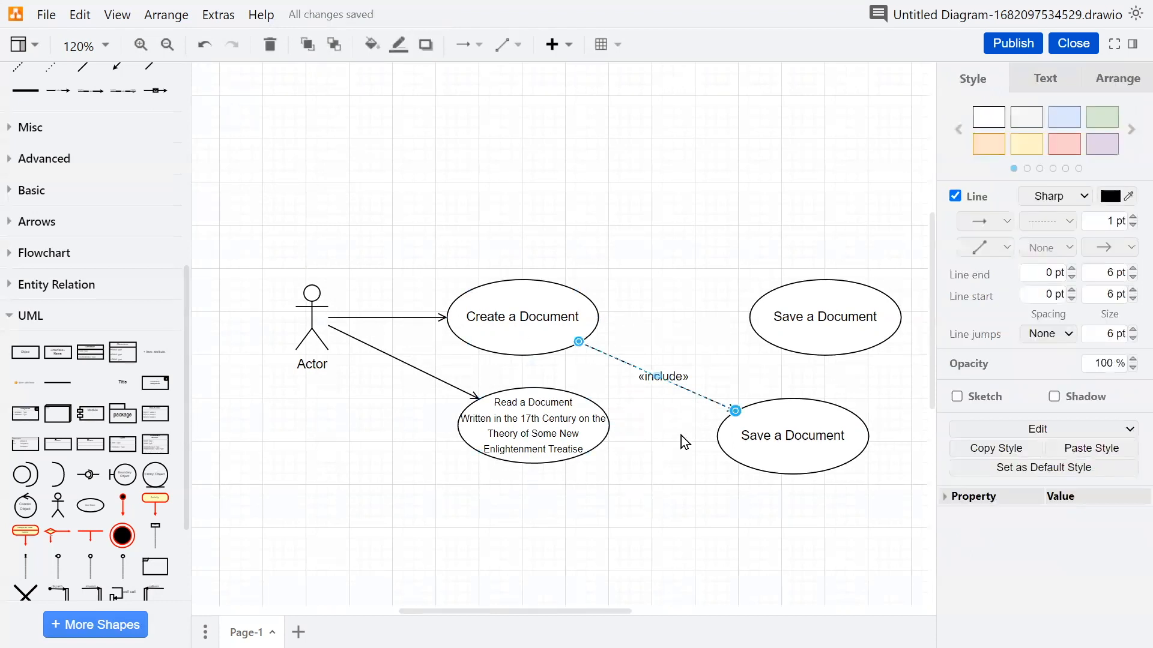
key("ctrl+d")
left_click_drag(742, 417, 750, 323)
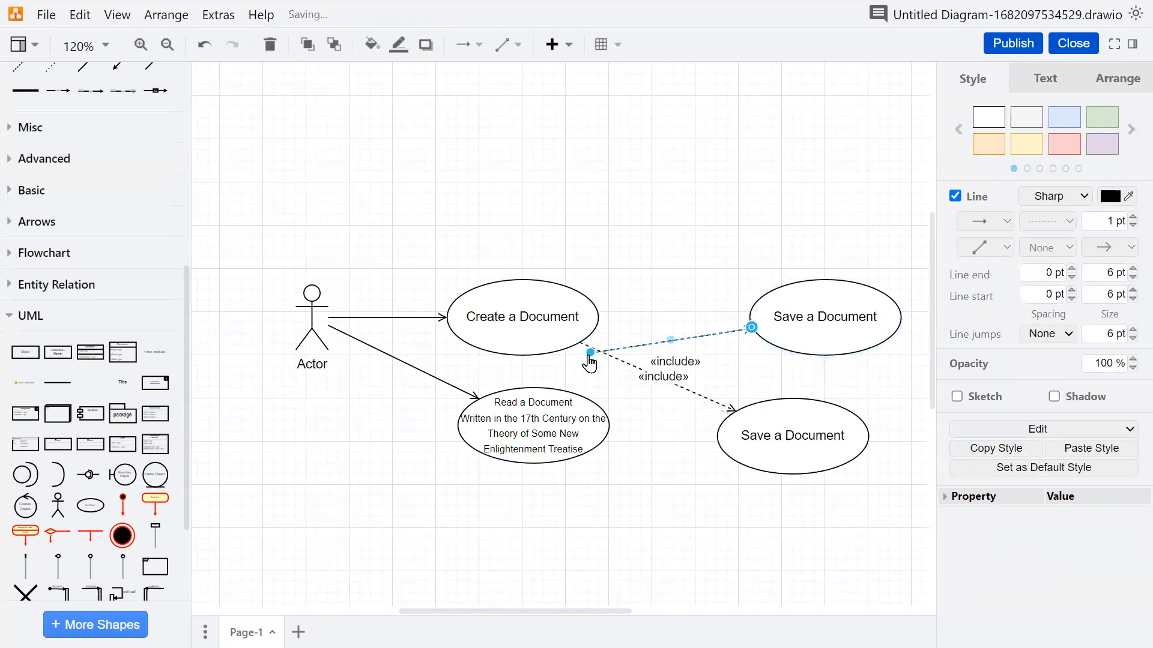
left_click(680, 332)
key("Escape")
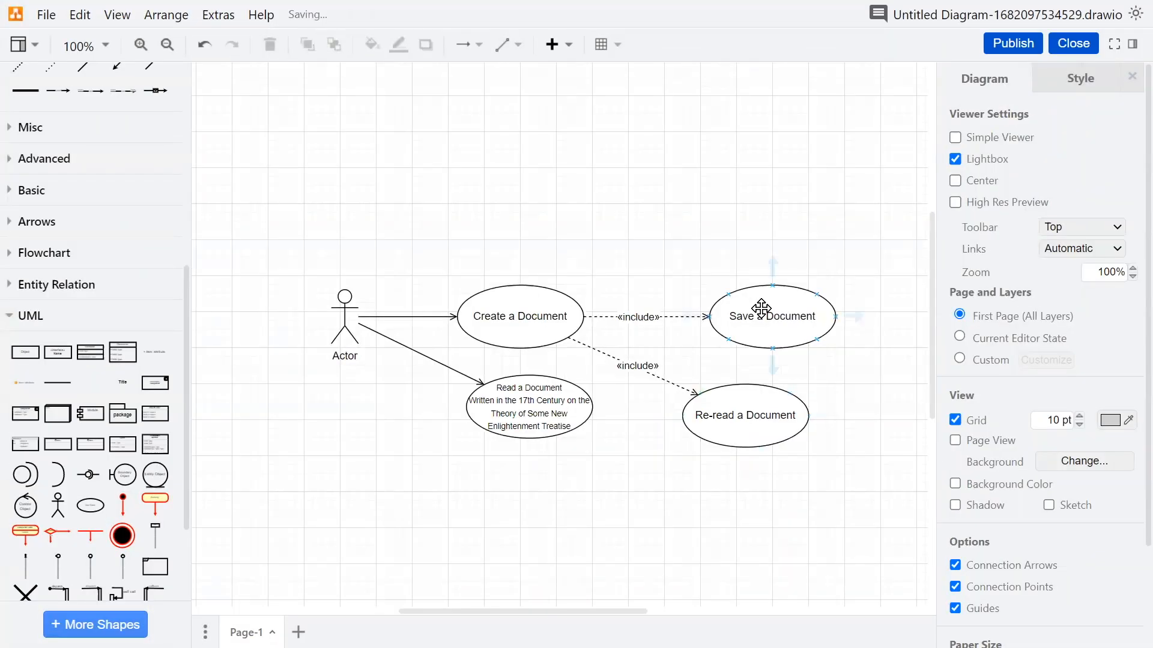
Add an "Instantiate a Document" copy above "Save a Document" and link it from "Create a Document" with an «include» connector.
left_click_drag(751, 314, 710, 216)
double_click(700, 226)
type("Instantiate")
left_click(682, 315)
left_click_drag(710, 316, 767, 234)
Align "Instantiate a Document" and "Re-read a Document" vertically with "Save a Document", evenly spaced above and below it.
mouse_move(747, 413)
left_mouse_down()
mouse_move(789, 424)
mouse_move(763, 429)
mouse_move(773, 436)
mouse_move(768, 419)
left_mouse_up()
key("ctrl+z")
key("ctrl+z")
left_click_drag(686, 211, 765, 221)
left_click_drag(762, 215, 768, 239)
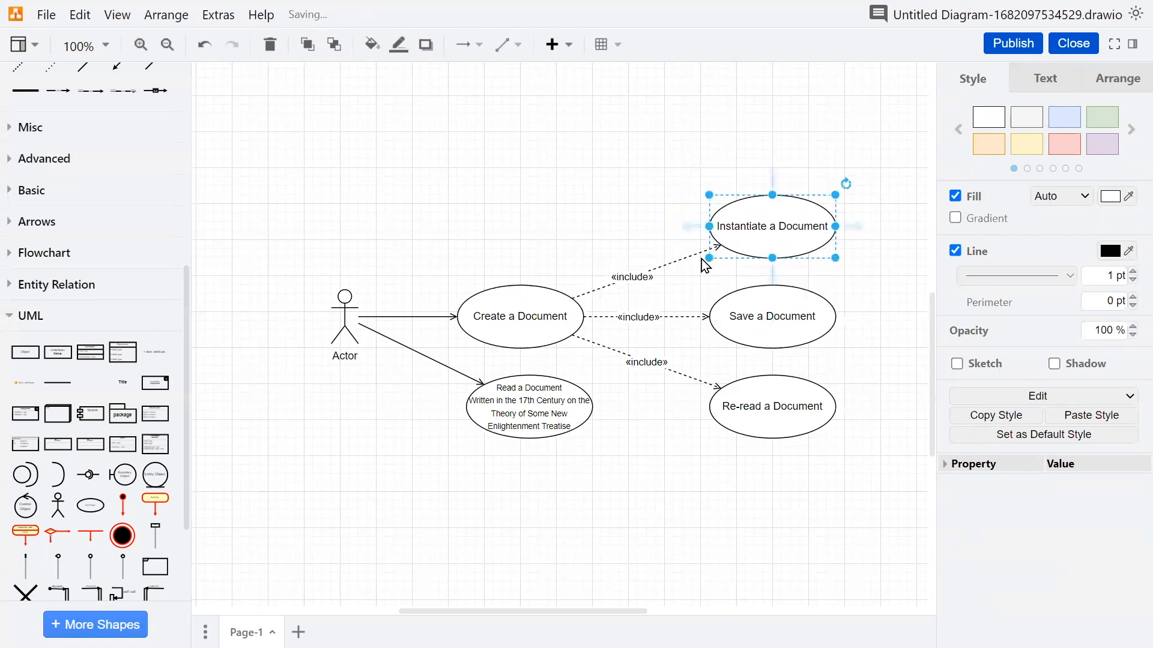
left_click(693, 473)
Shorten the lower use case's text to "Read Document" and move it below and slightly left of "Re-read a Document".
left_click(523, 421)
left_click_drag(522, 421, 513, 420)
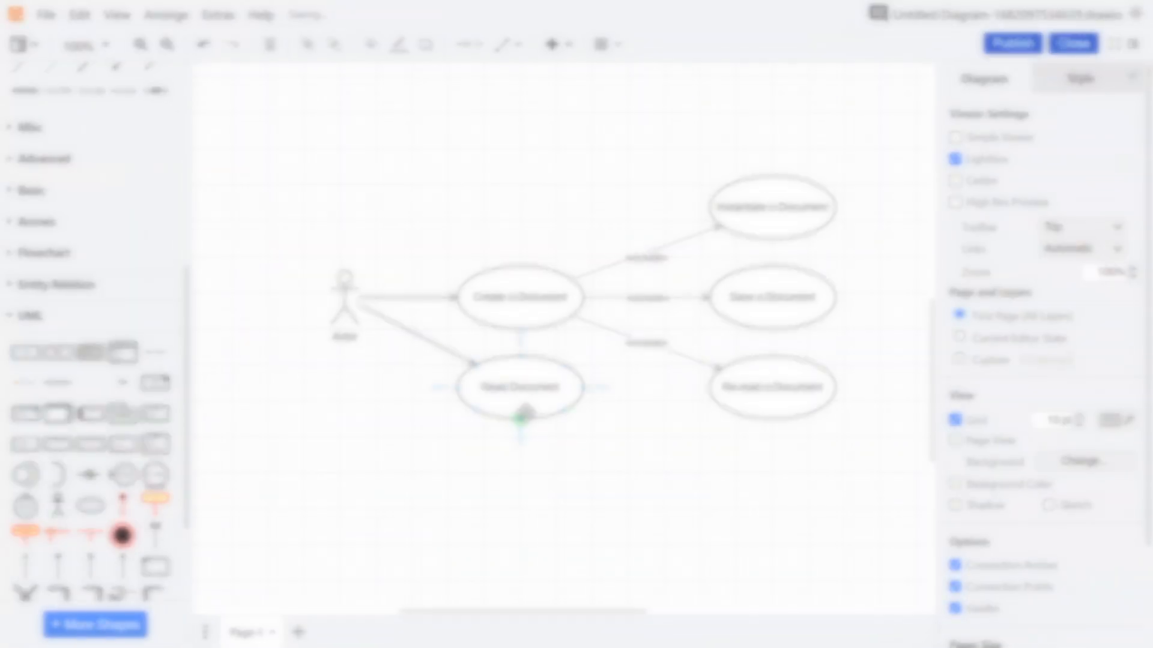
left_click_drag(522, 411, 705, 510)
left_click(548, 498)
left_click(671, 495)
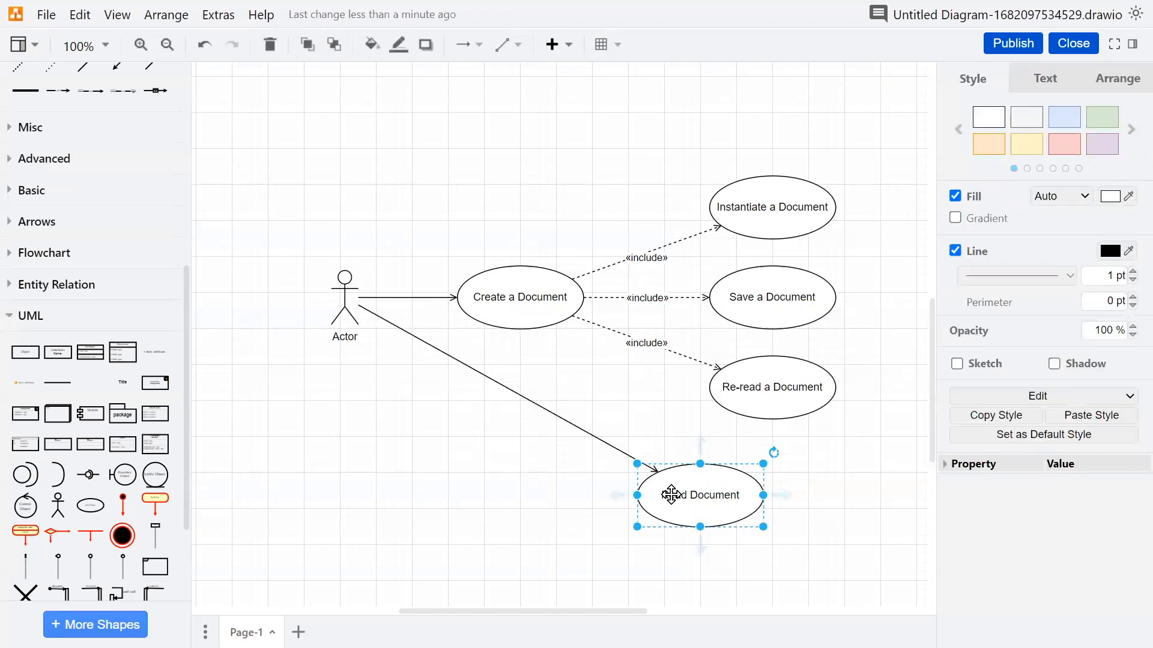
Insert a copy of "Read Document" below "Create a Document", into the connector between the actor and the original use case.
left_click_drag(673, 498, 521, 396)
left_click(544, 506)
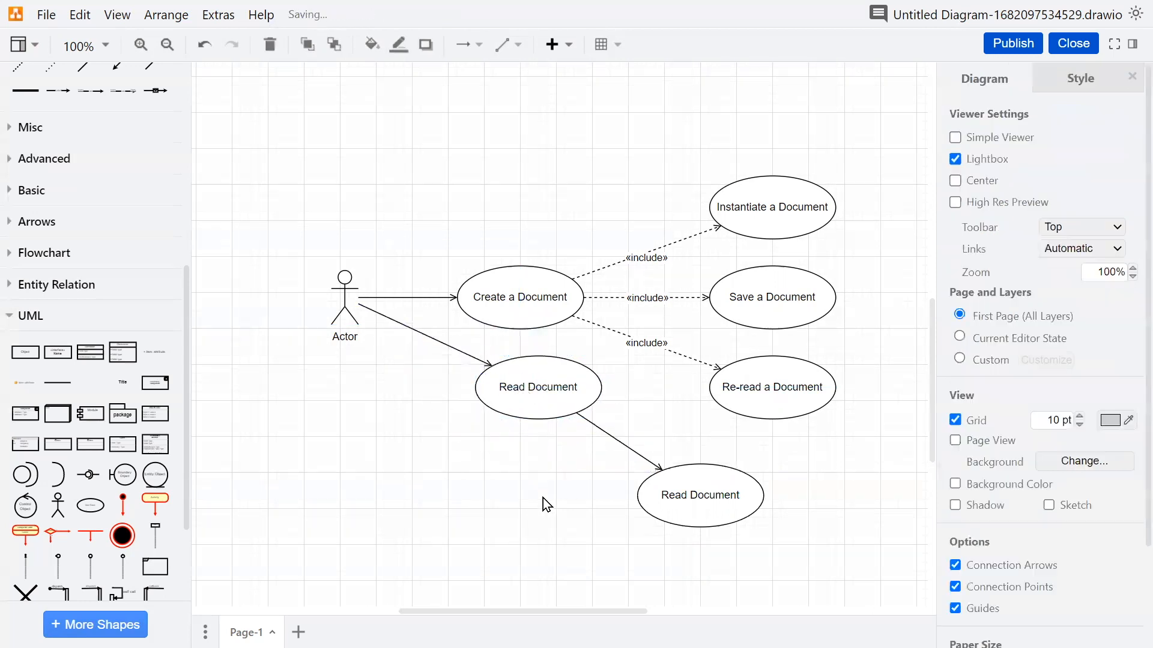
left_click(439, 342)
left_click(613, 438)
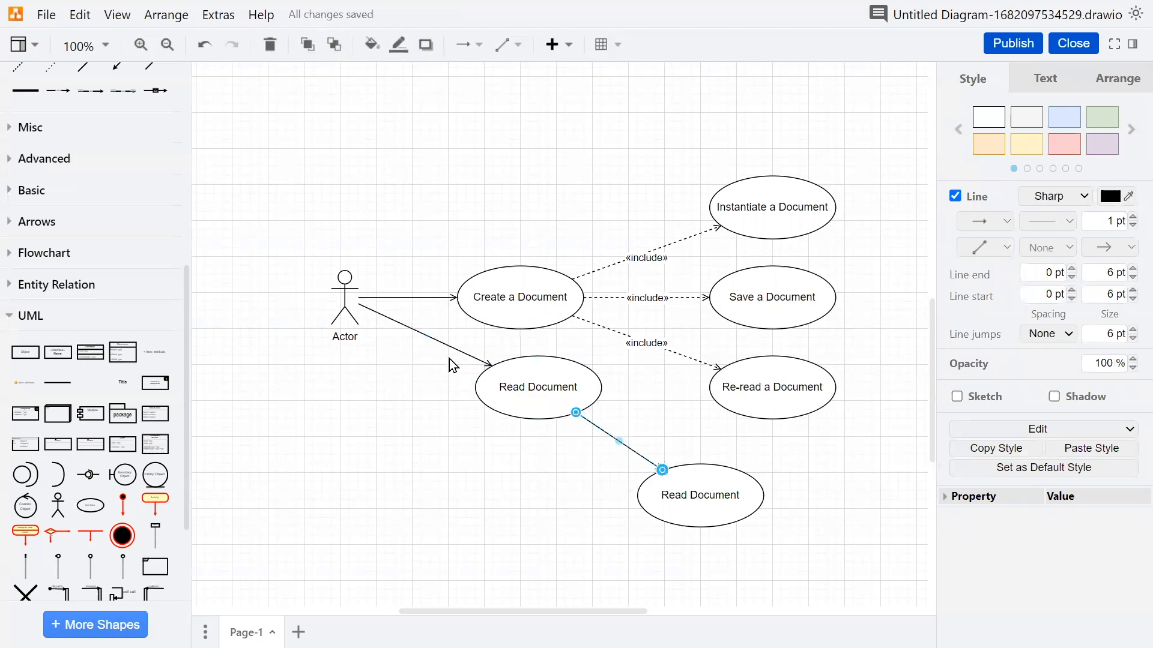
Turn the lower "Read Document" into "Aggregate Document Text", aligned under "Re-read a Document" and linked by a dashed connector.
left_click_drag(510, 386, 504, 409)
left_click(623, 454)
left_click_drag(673, 498, 744, 502)
double_click(745, 502)
left_click(744, 502)
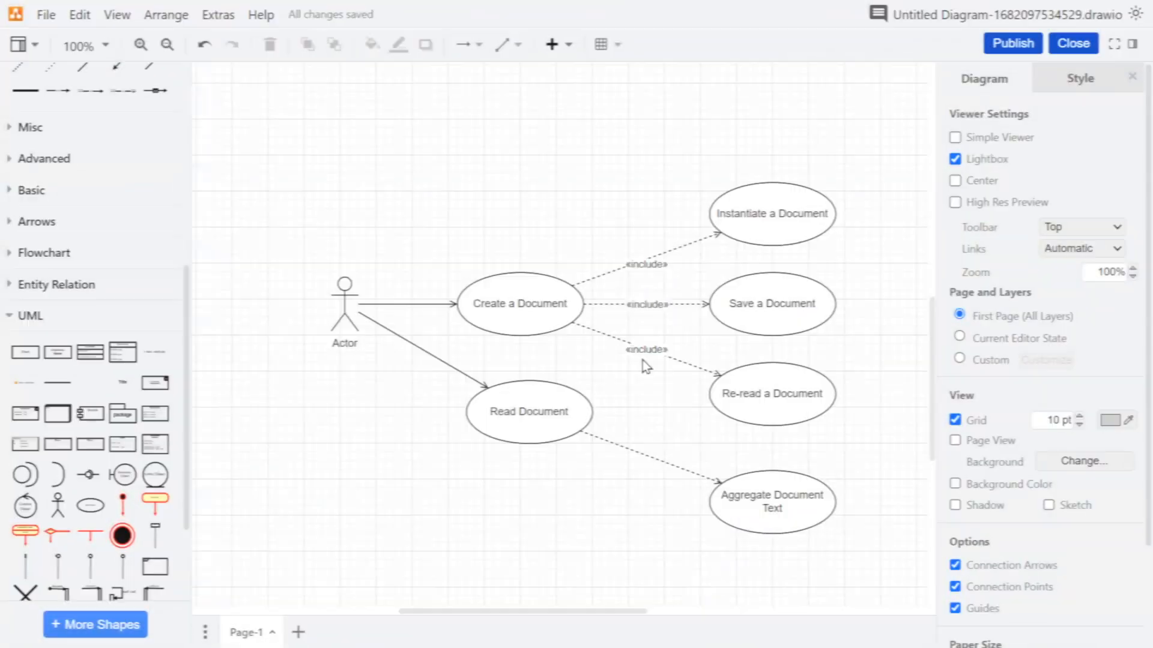
Copy the «include» label text onto the dashed connector from "Read Document" to "Aggregate Document Text".
left_click(650, 351)
scroll(651, 351, "up", 2)
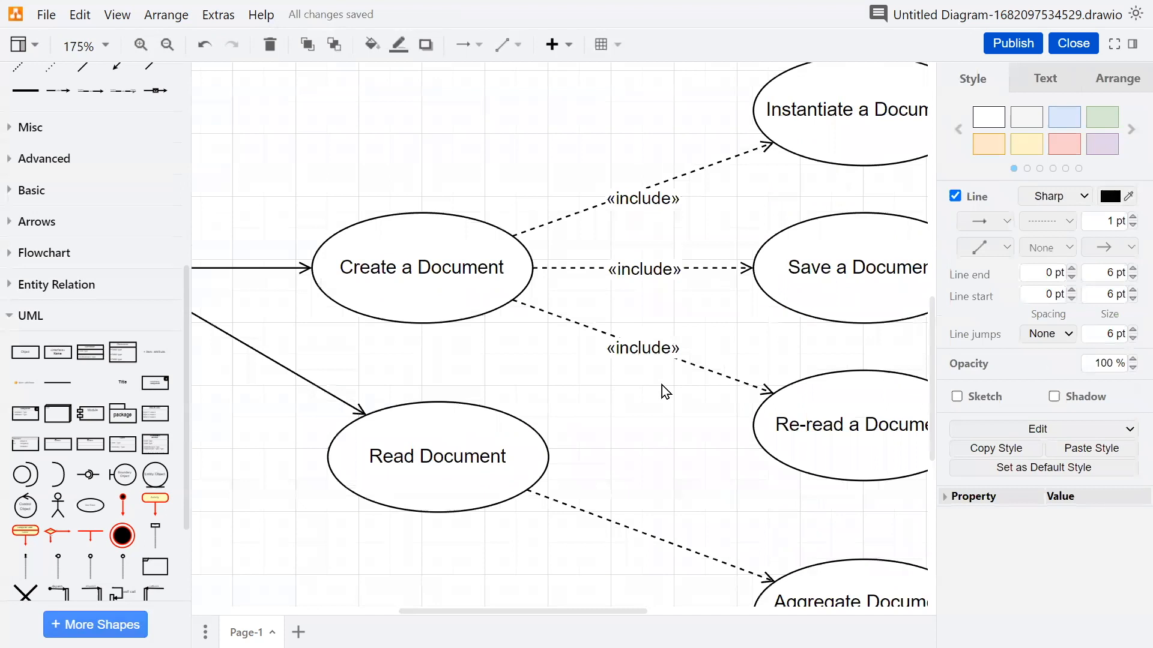
scroll(674, 372, "up", 3)
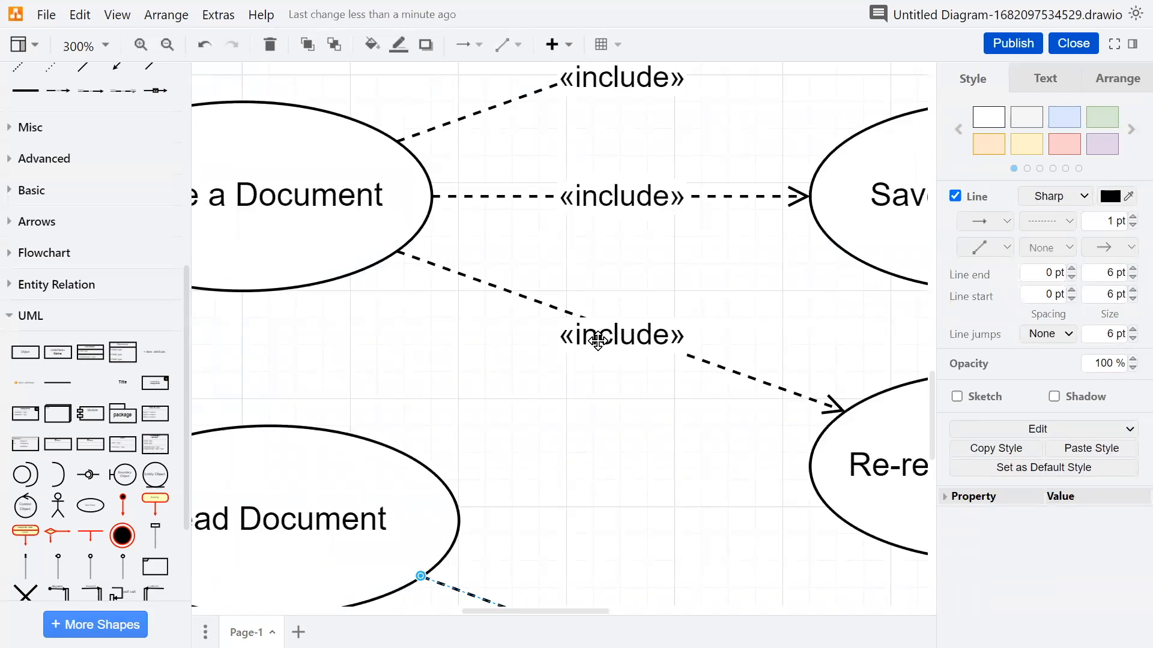
double_click(653, 336)
key("ctrl+c")
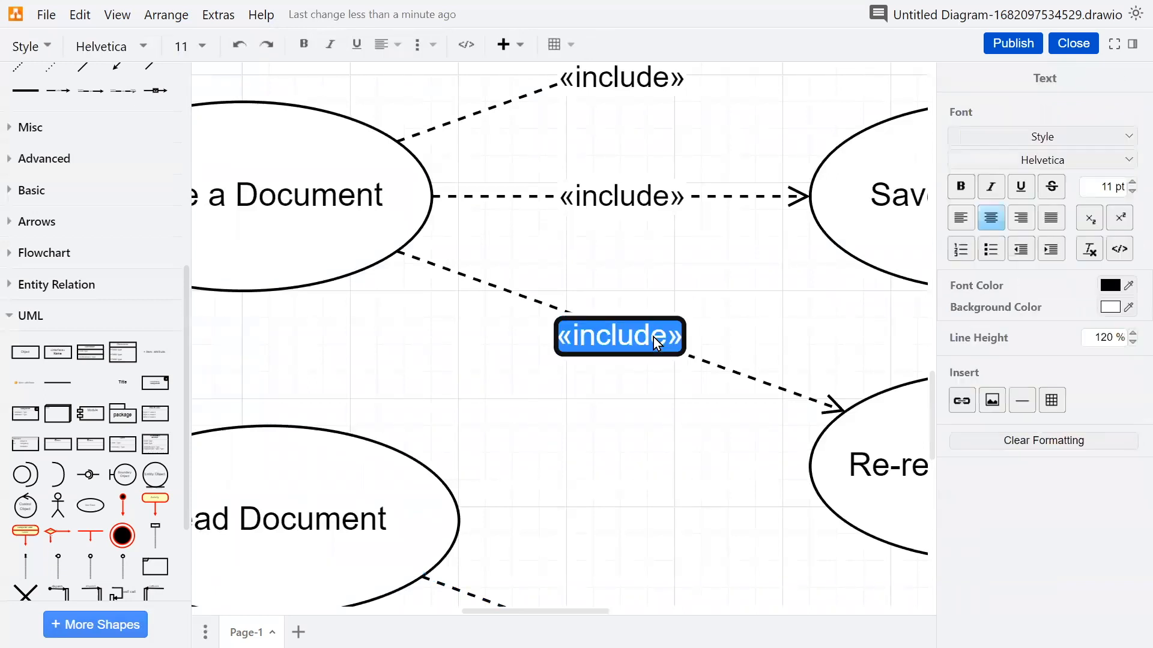
scroll(600, 458, "down", 5)
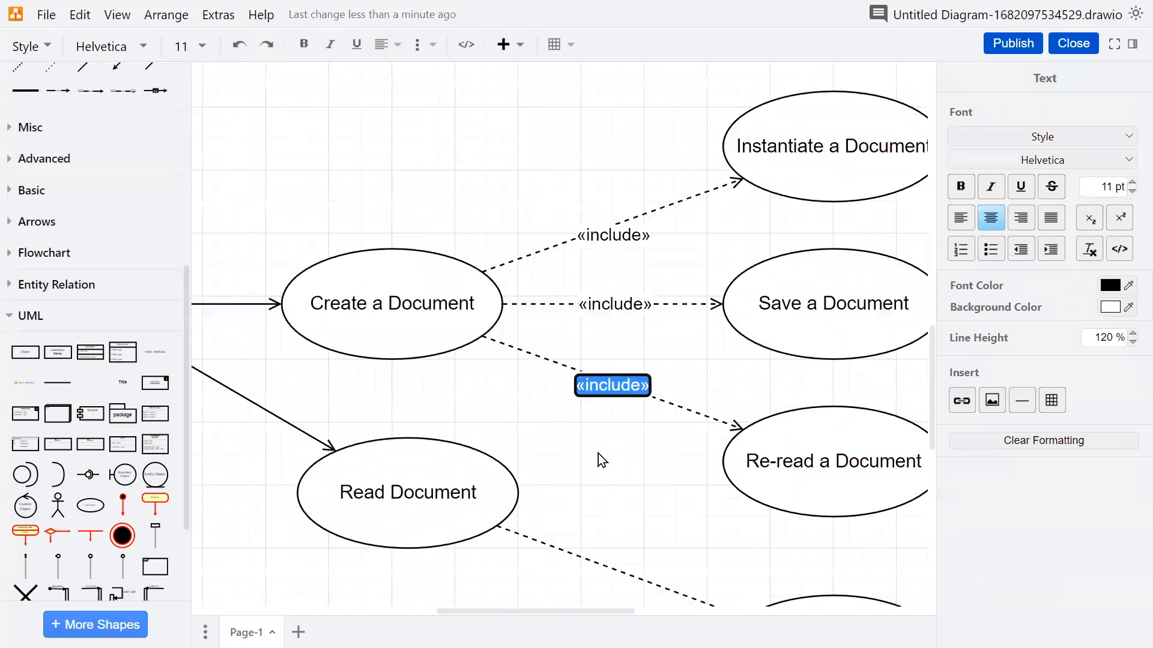
double_click(645, 562)
key("ctrl+v")
left_click(656, 553)
left_click(638, 558)
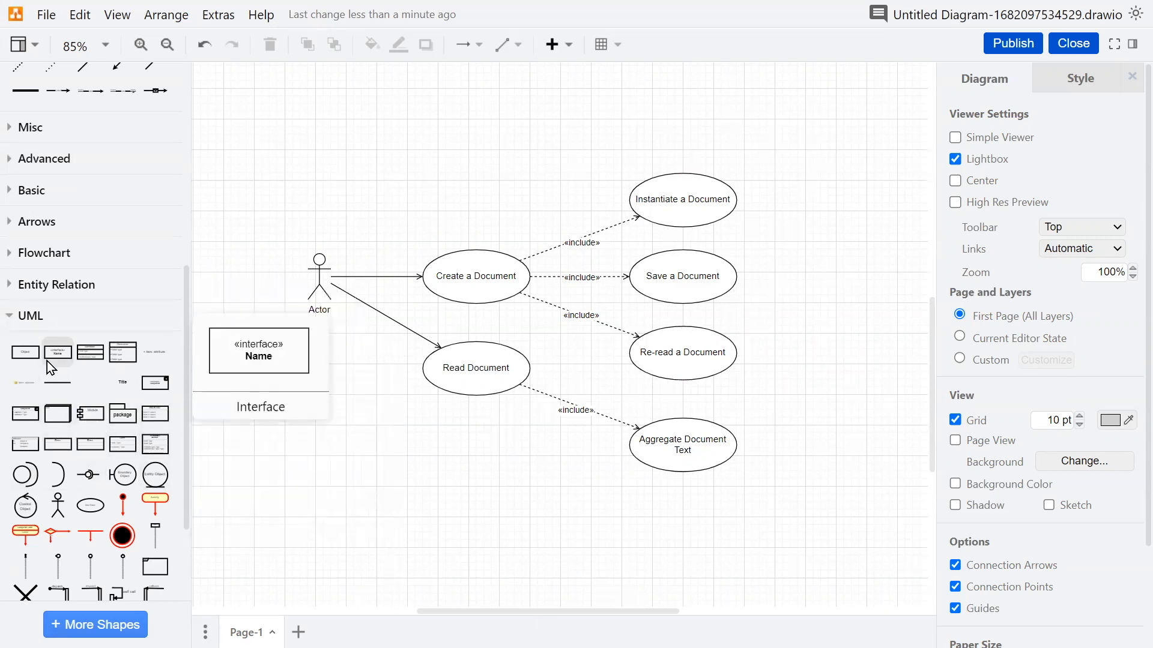
Add an Interface shape resized to enclose all the use cases, and send it behind them.
left_click_drag(58, 352, 602, 123)
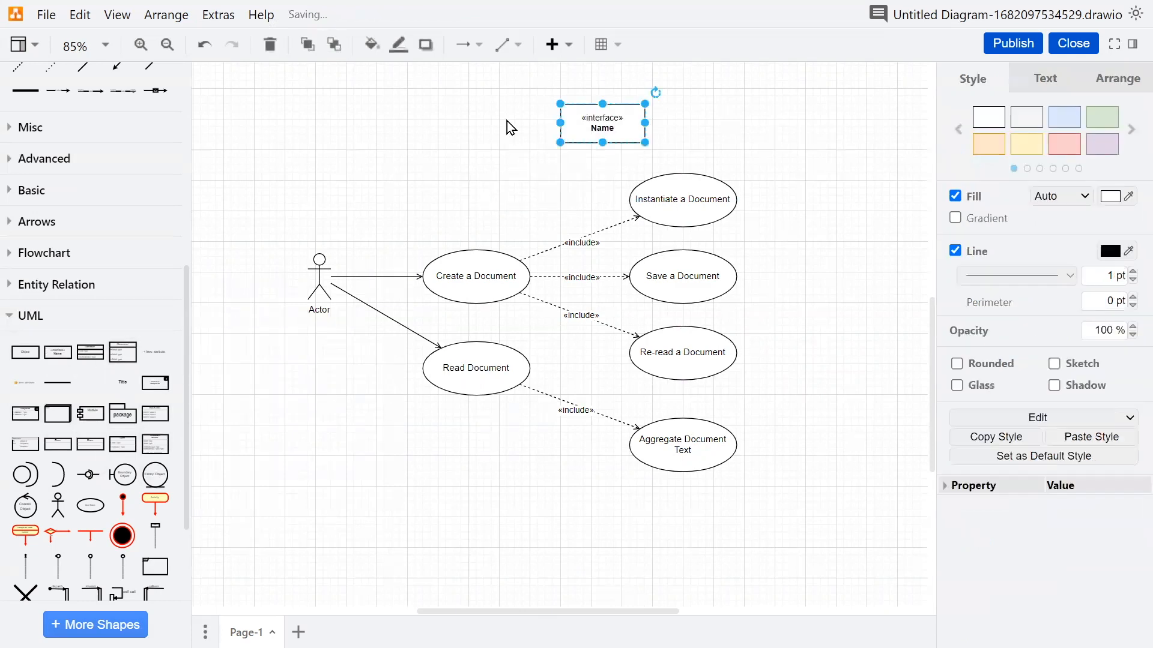
left_click_drag(645, 142, 782, 509)
left_click_drag(560, 104, 392, 112)
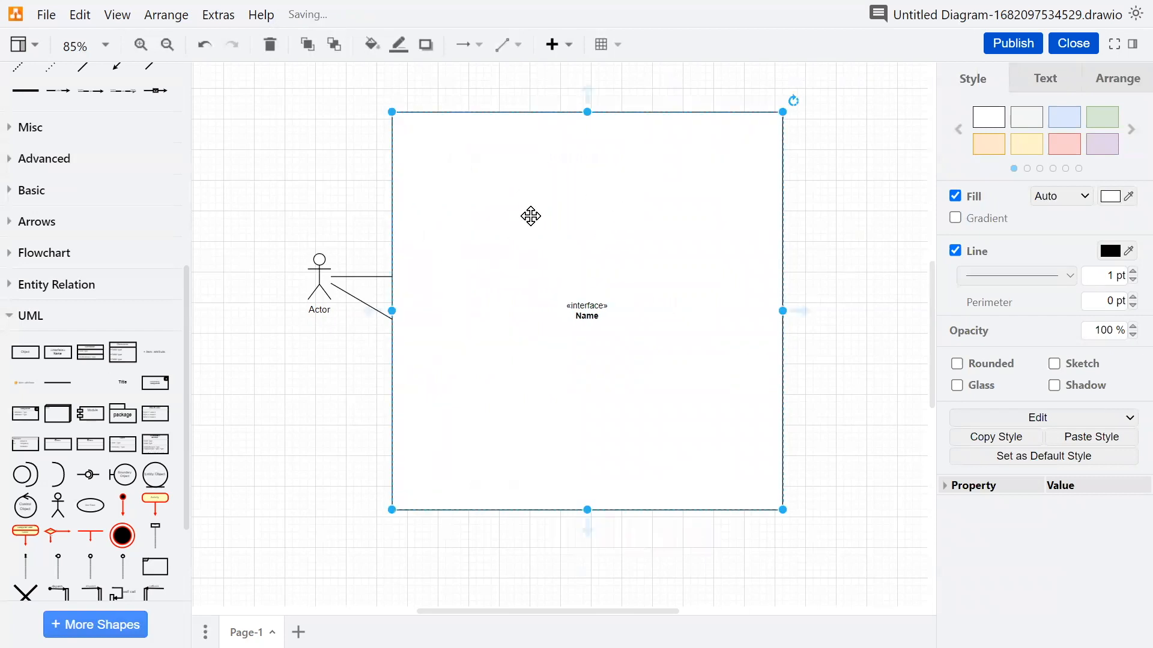
right_click(512, 177)
left_click(581, 420)
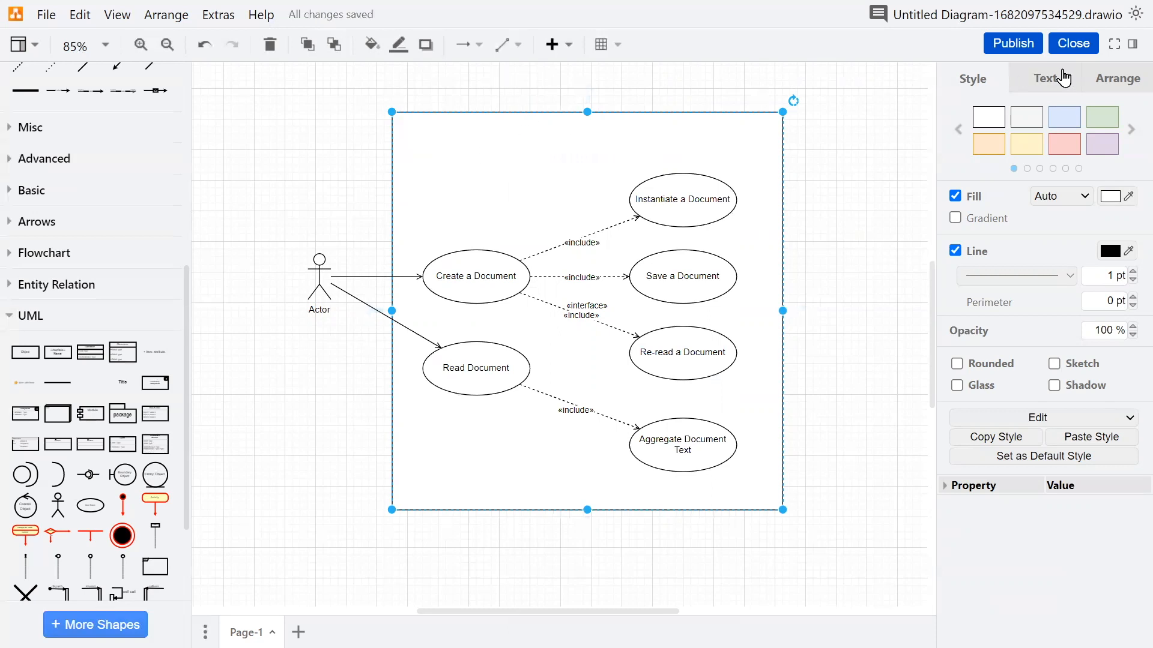
Align the enclosing box's text to its top-left corner.
left_click(1044, 79)
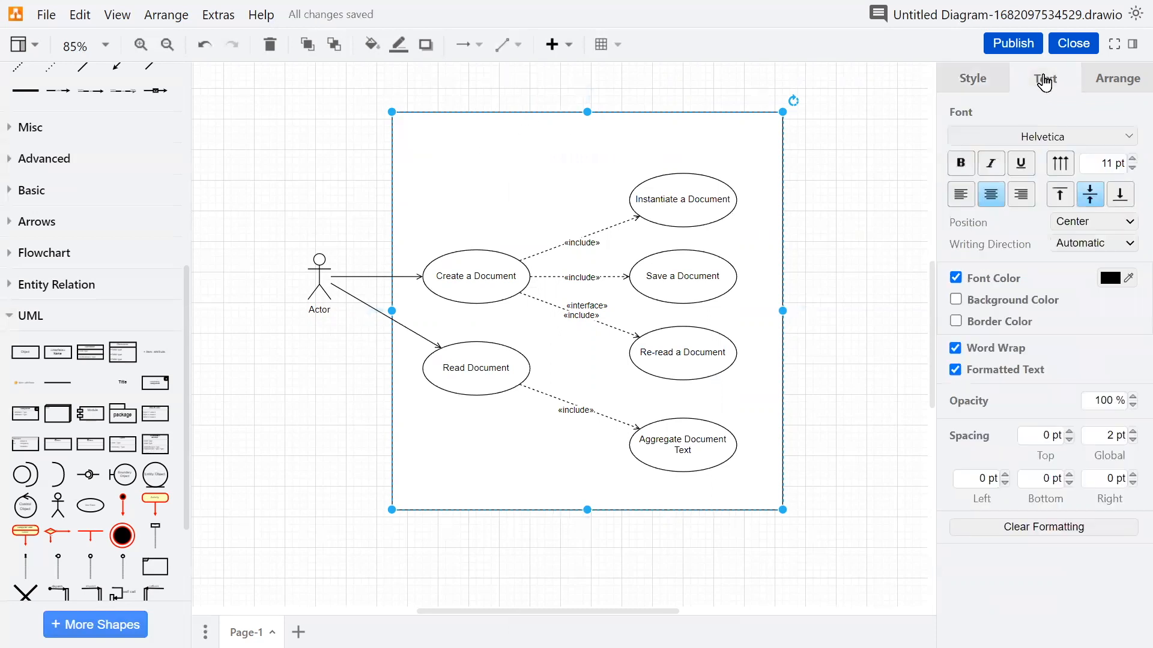
left_click(1059, 193)
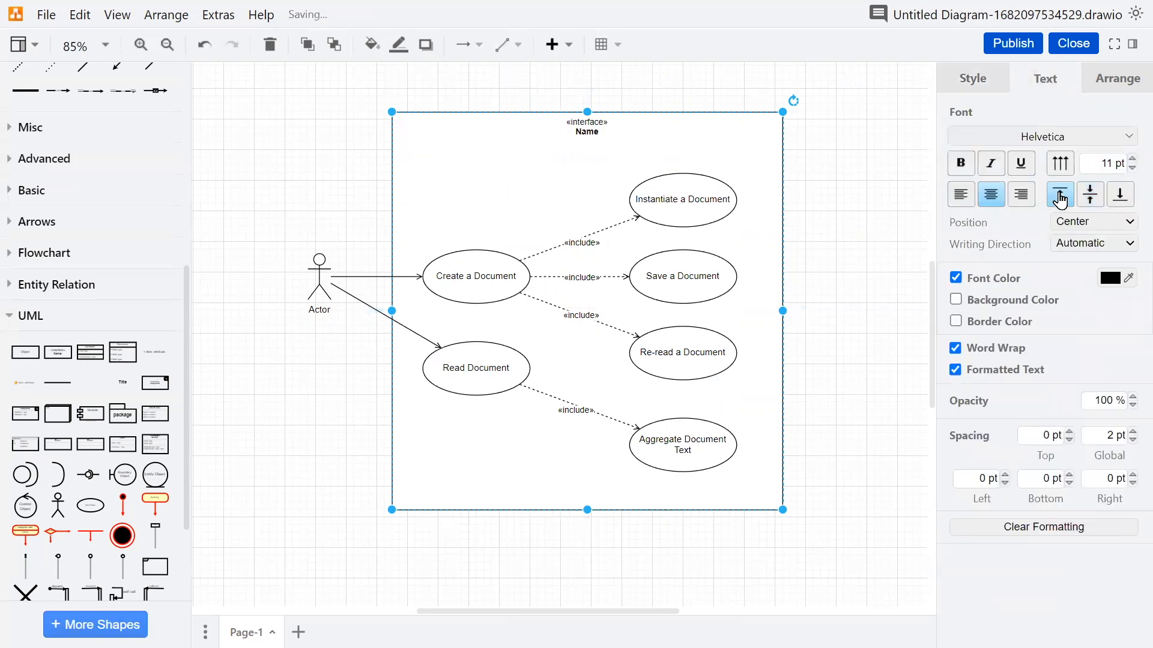
left_click(959, 195)
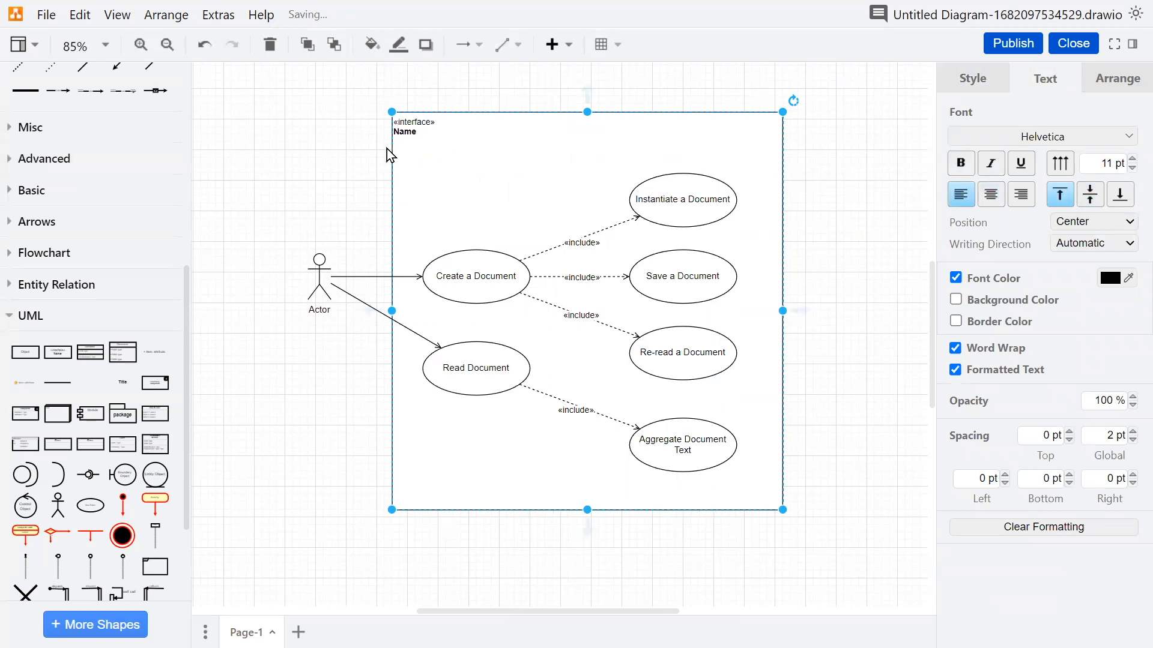
scroll(393, 134, "up", 3)
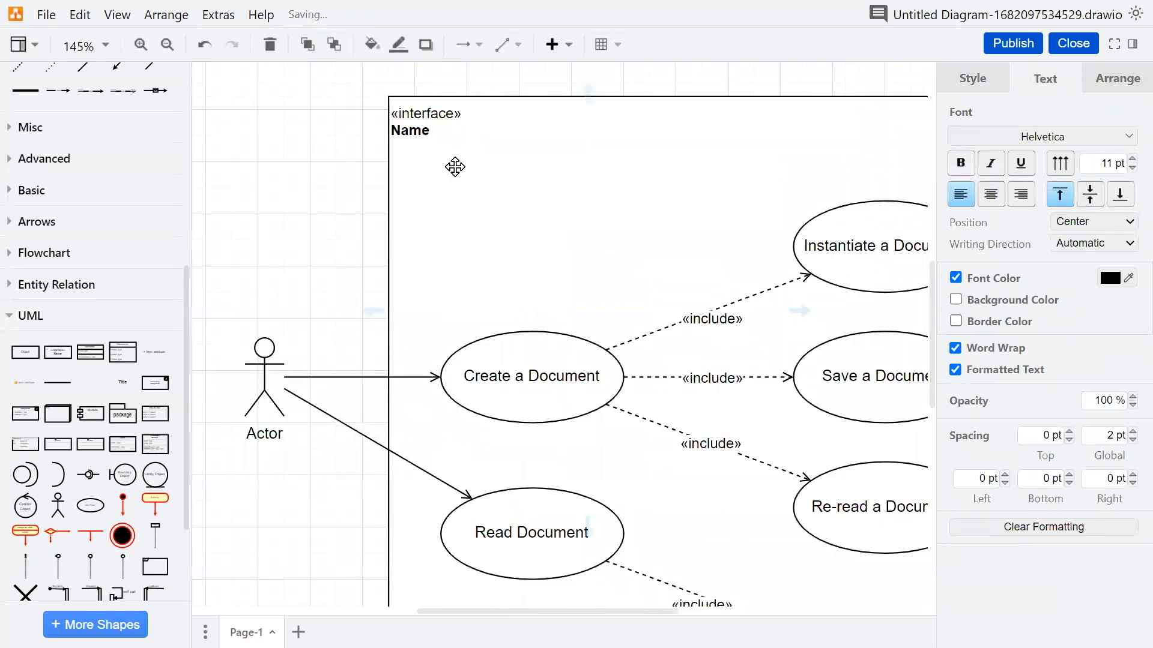
Set the left text spacing of the enclosing box to 5 pt.
left_click(398, 105)
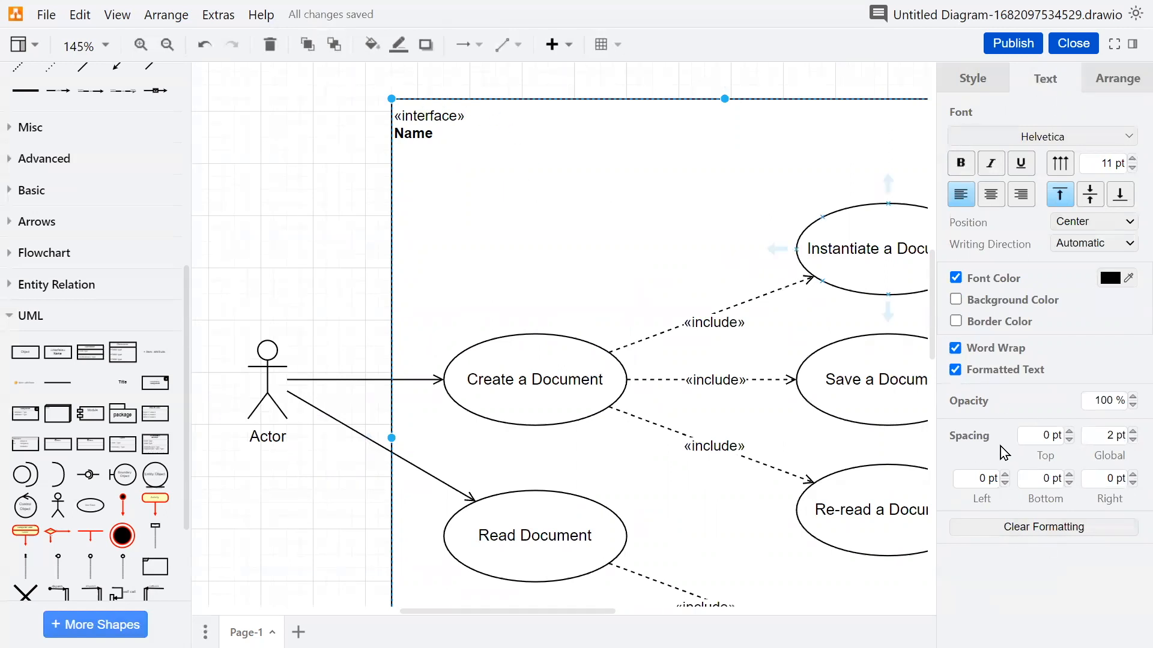
left_click(1005, 475)
left_click(1005, 474)
left_click(1005, 474)
left_click(1005, 474)
left_click(1006, 475)
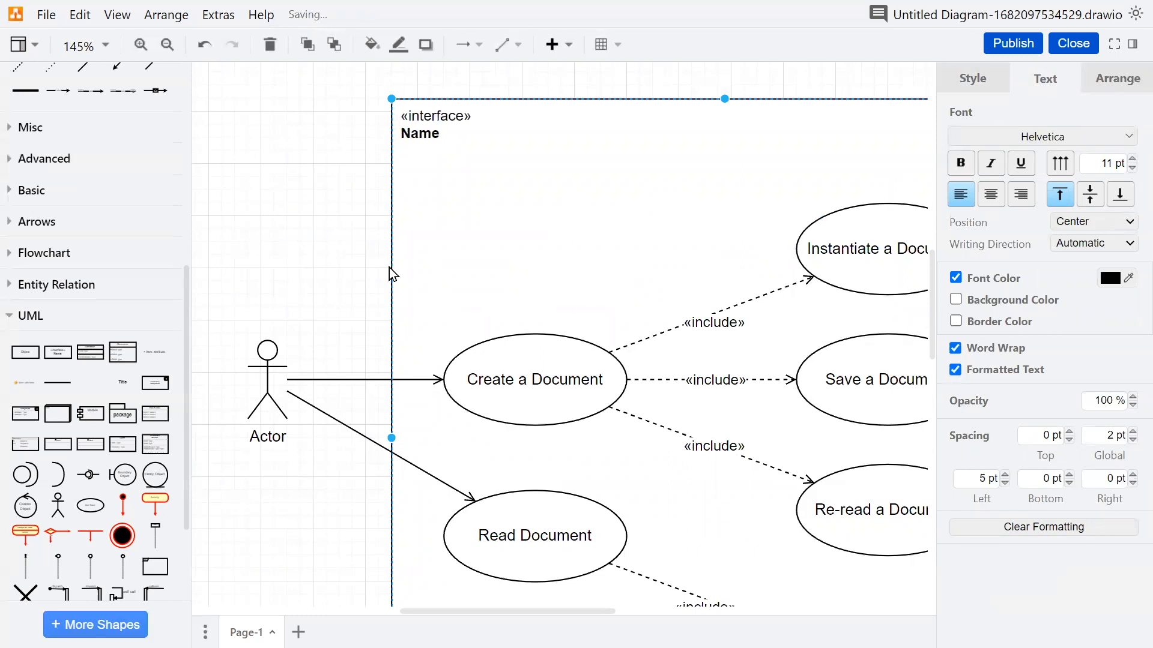
left_click(354, 192)
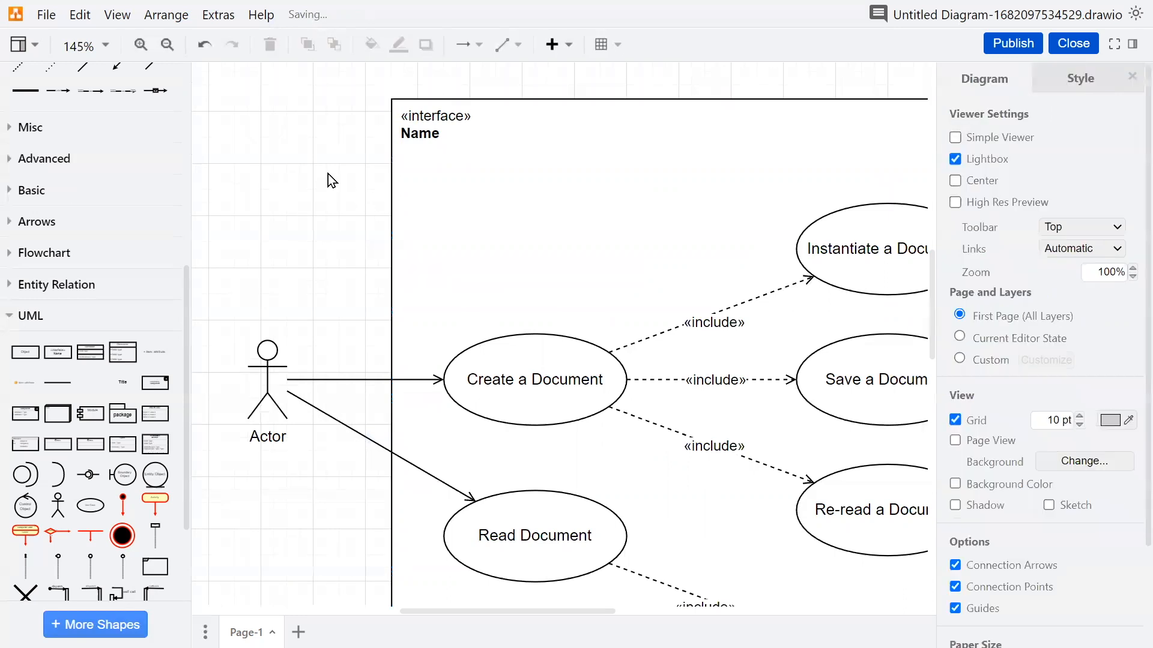
left_click(482, 135)
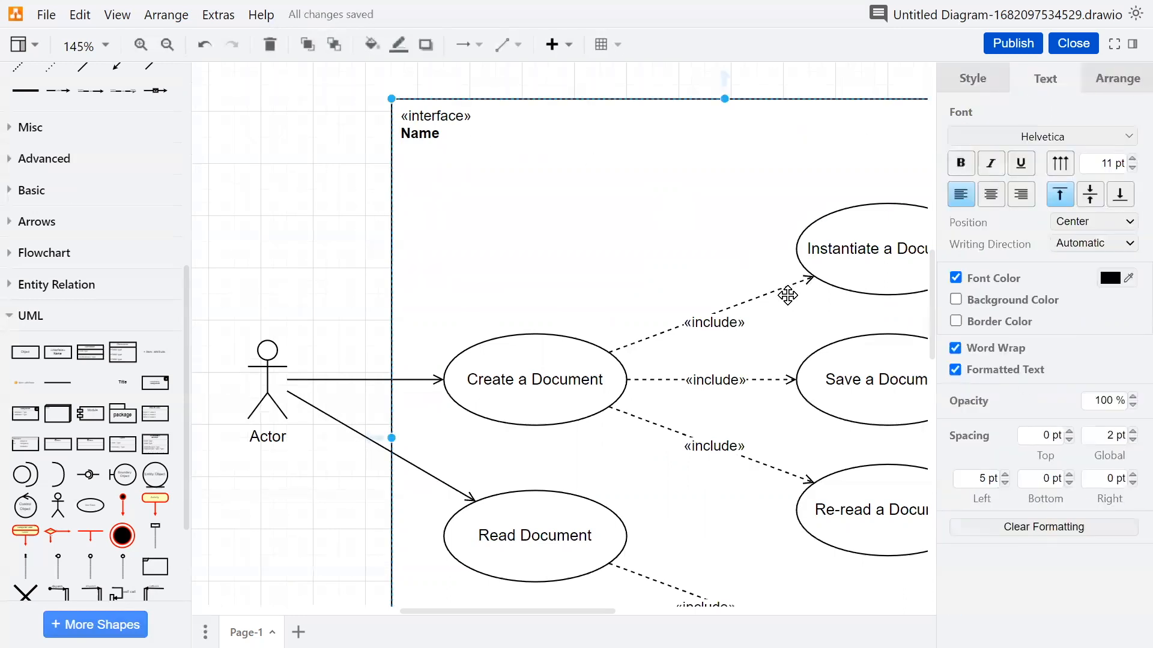
left_click(354, 176)
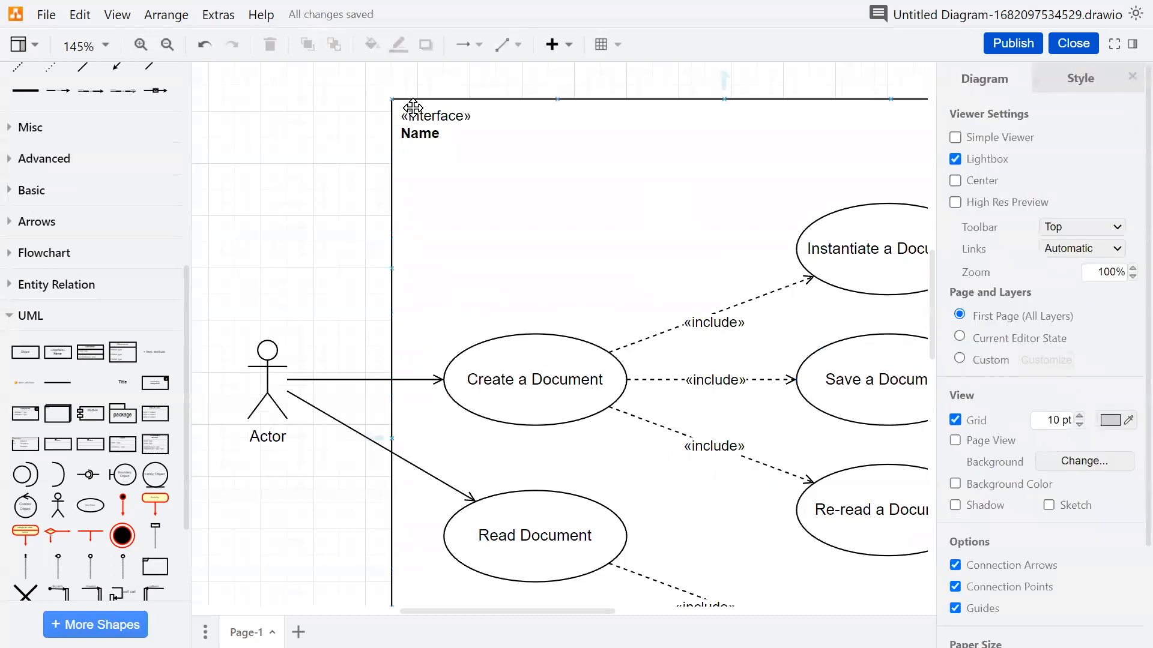
Change the enclosing box's stereotype to «subject» and its name to "Reading Application".
double_click(437, 118)
type("subject")
double_click(427, 134)
type("Reading Application")
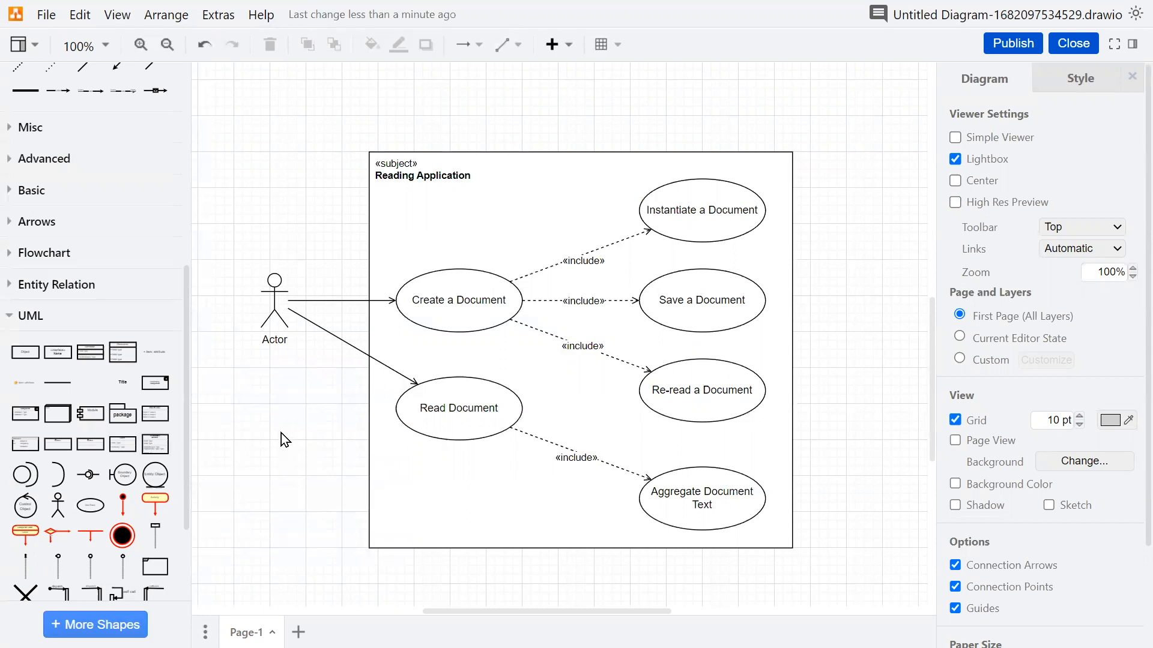
left_click(790, 259)
left_click(318, 190)
Add a General note shape above the upper-right corner of the "Reading Application" box.
scroll(250, 268, "up", 5)
scroll(124, 330, "up", 5)
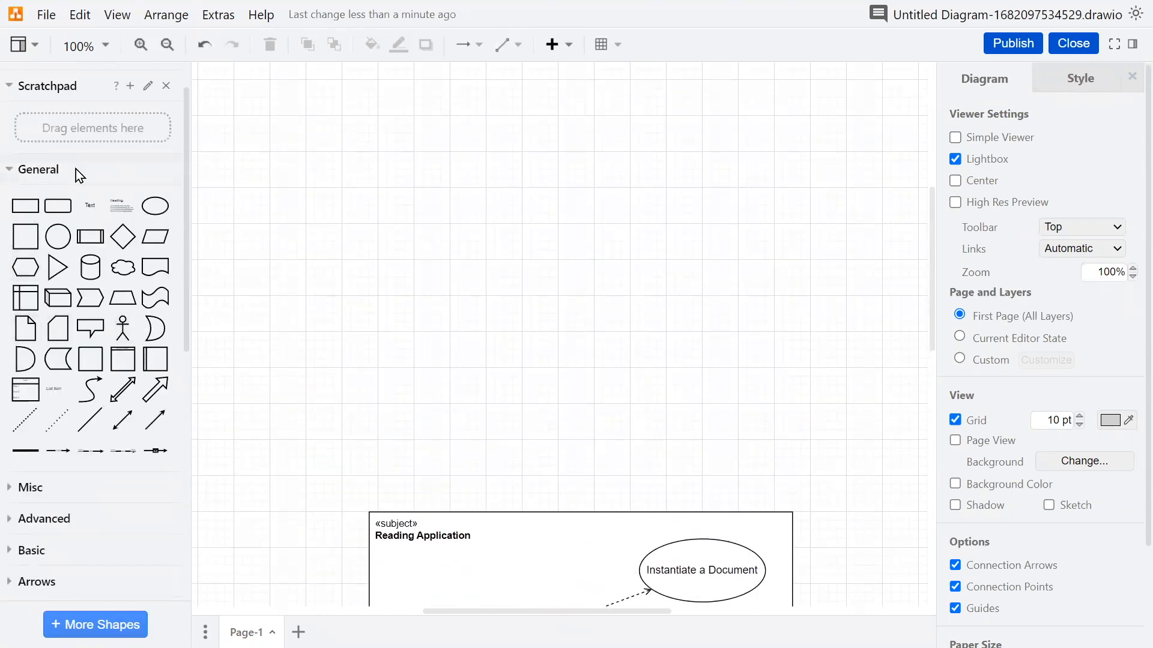
left_click_drag(25, 328, 780, 393)
scroll(509, 285, "down", 3)
left_click_drag(793, 200, 837, 266)
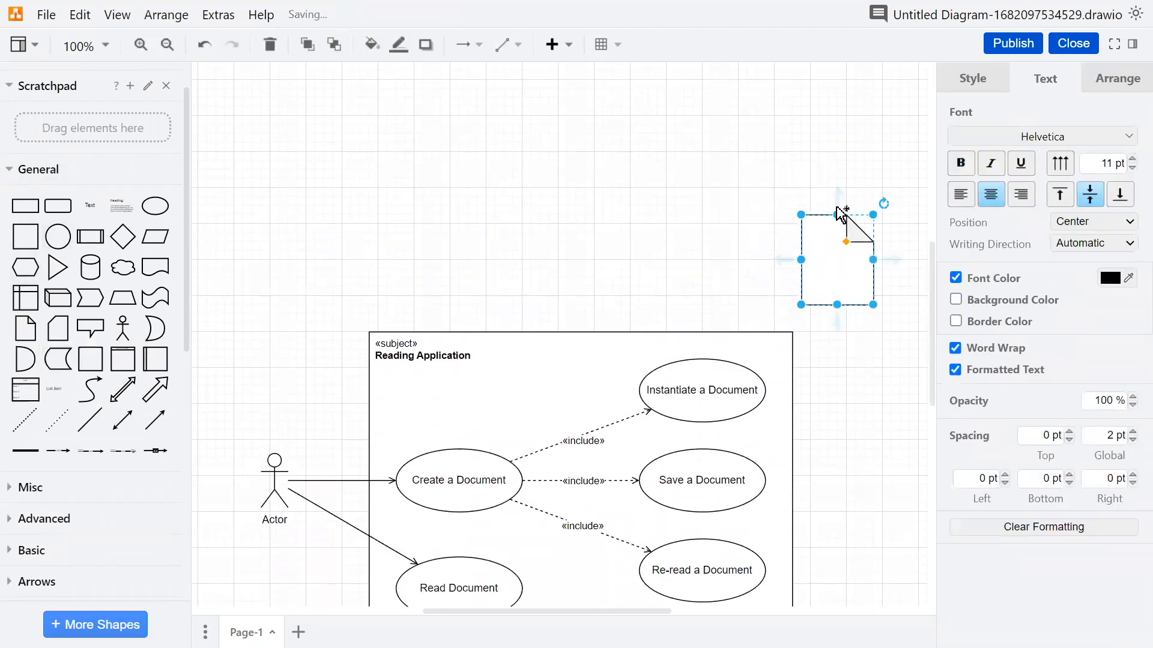
Apply the yellow preset style to the note and widen it toward the left.
left_click(968, 86)
left_click(1029, 142)
left_click_drag(800, 259, 697, 261)
Enter the note text "This is a note about the use cases in the subject box below.".
type("This is a note about the use cases in the subjec")
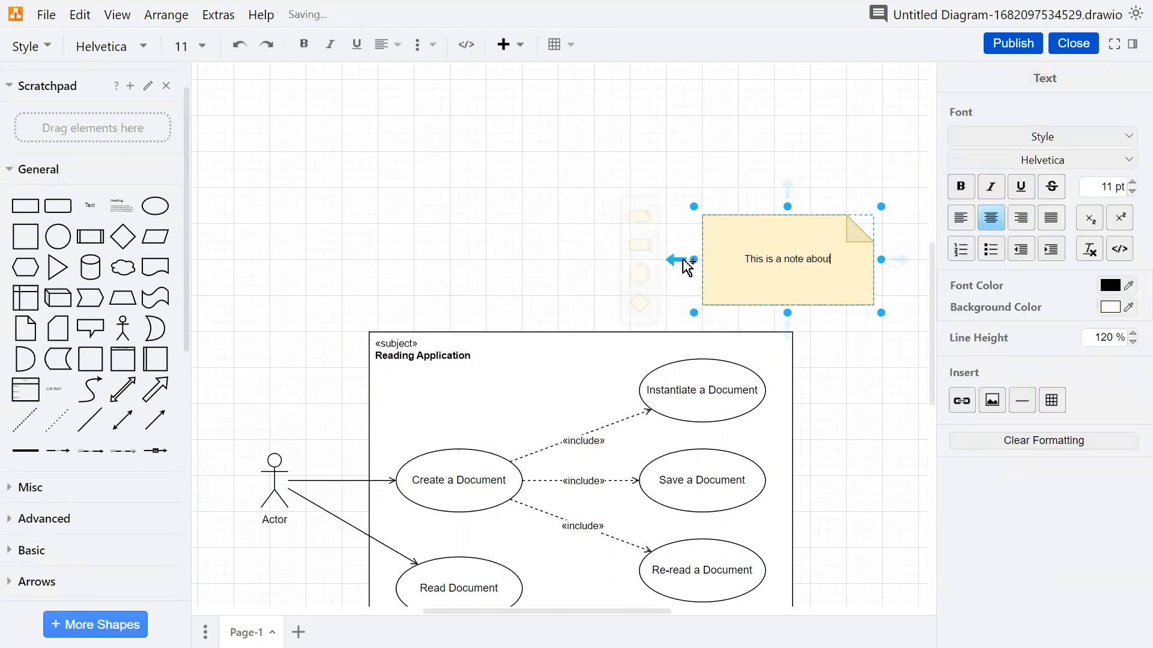
type("t box below.")
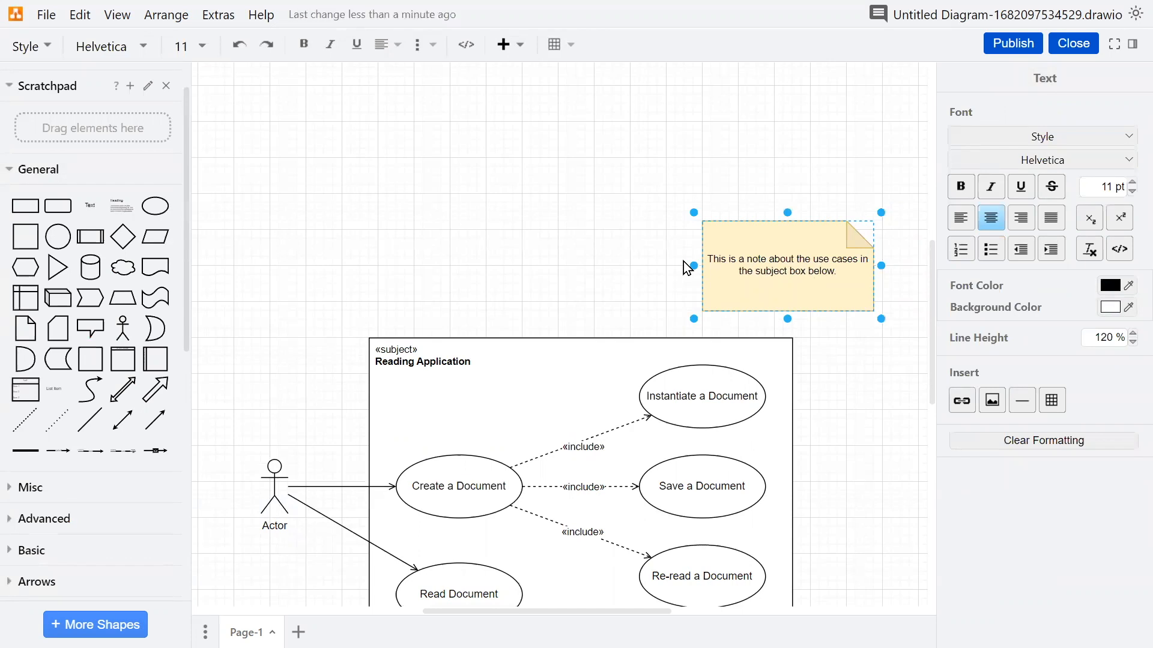
left_click(688, 268)
left_click(635, 257)
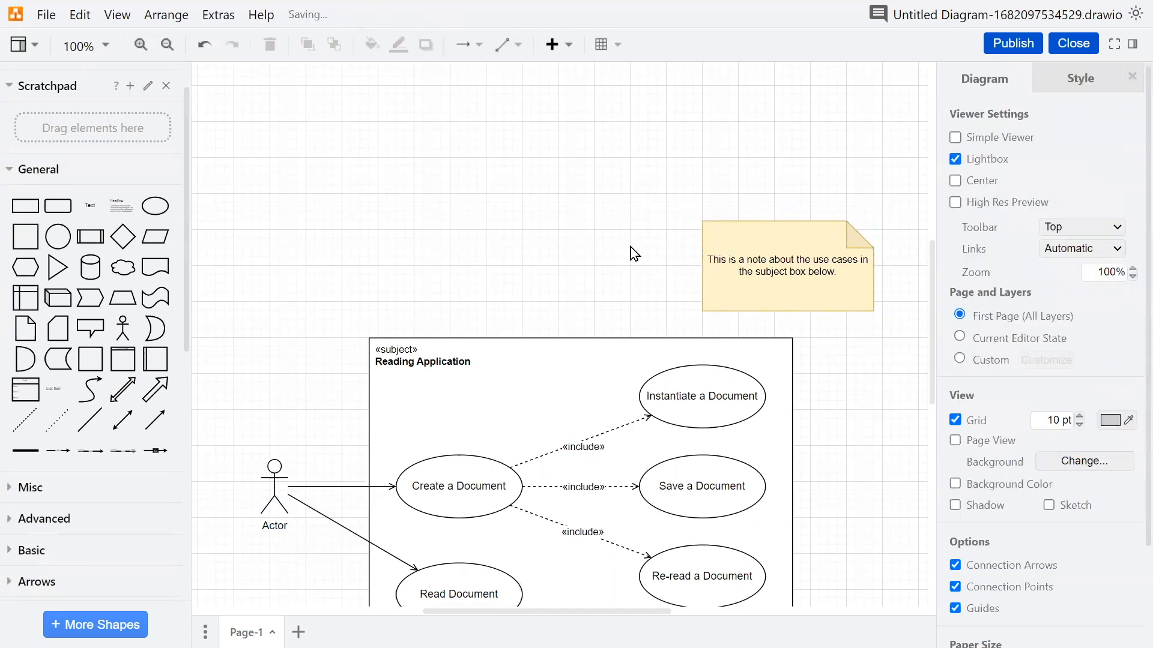
Align the yellow note's text to the top and left, and set its left spacing to 5 pt.
left_click(735, 240)
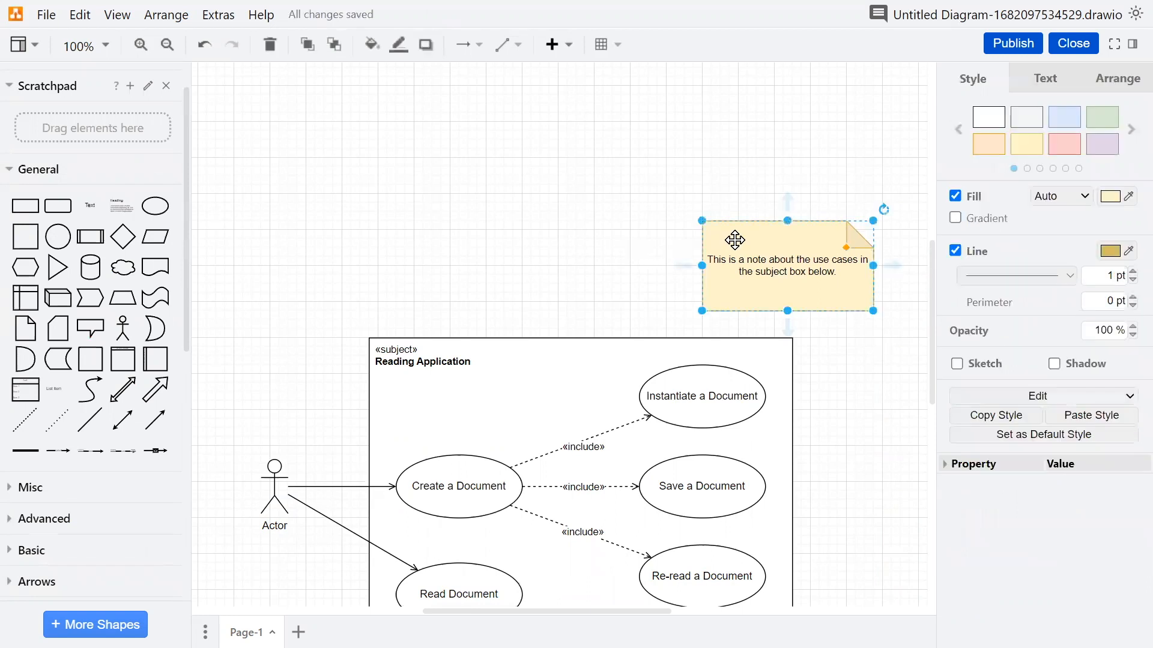
left_click(1038, 85)
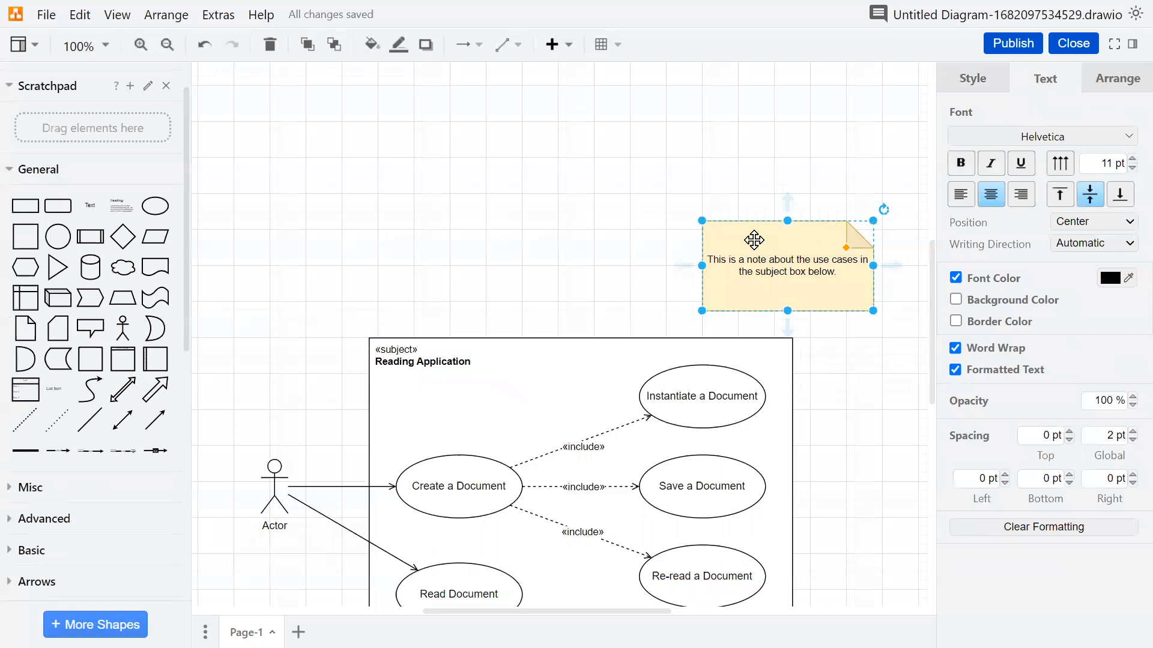
left_click(1060, 194)
left_click(962, 195)
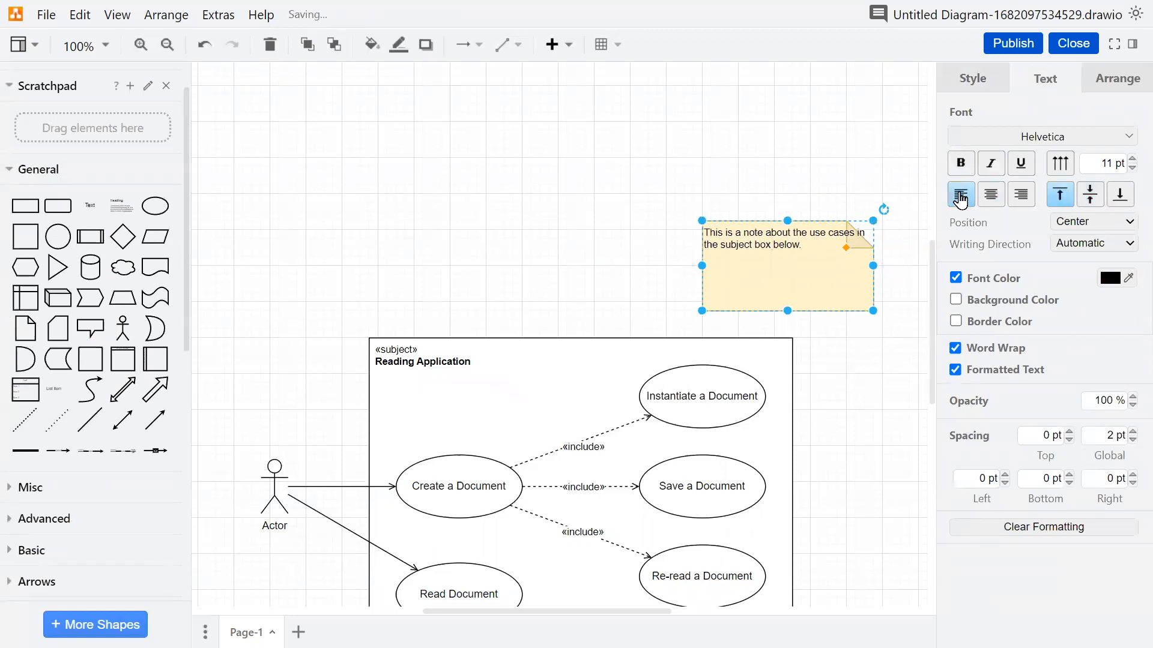
left_click(1006, 475)
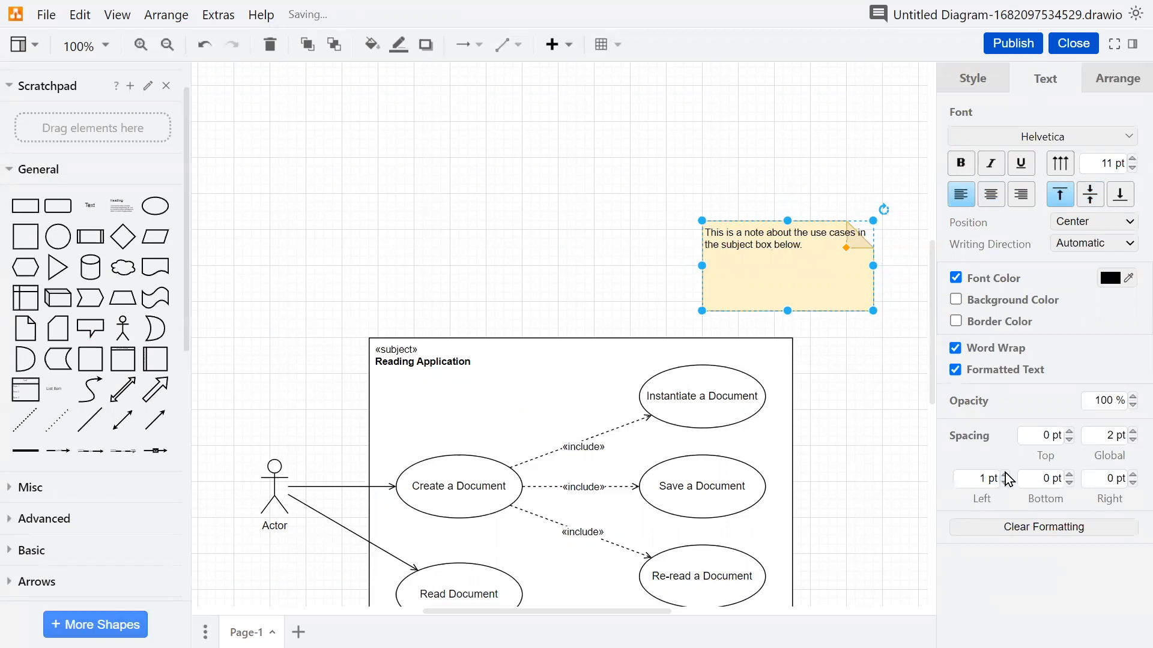
double_click(1006, 475)
double_click(1006, 475)
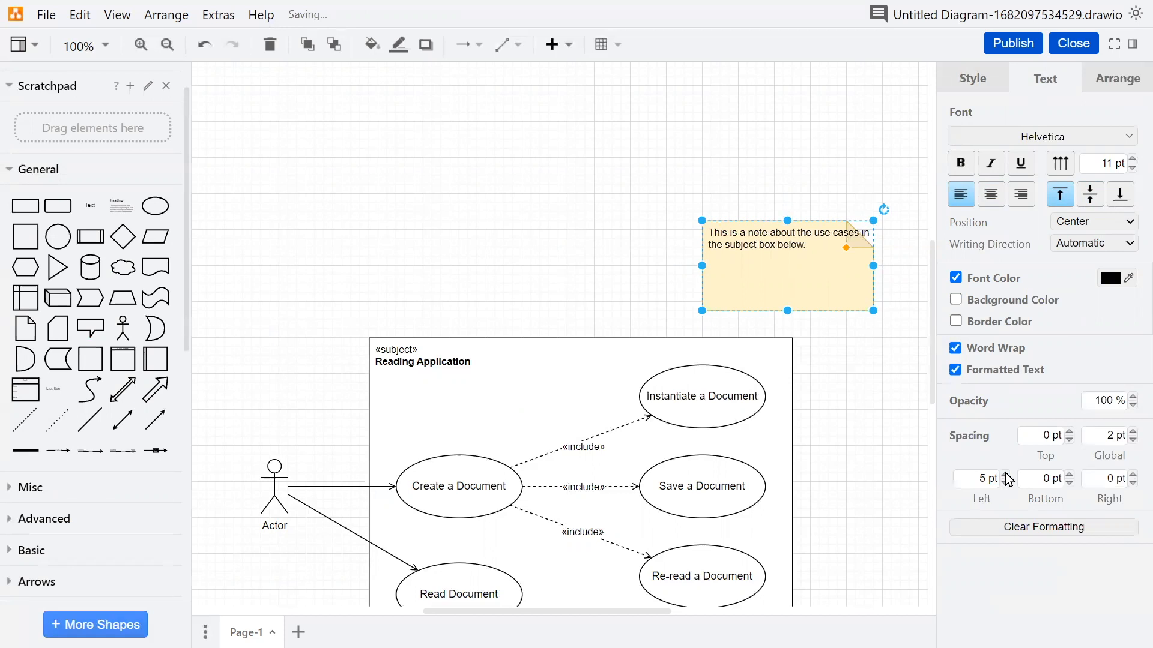
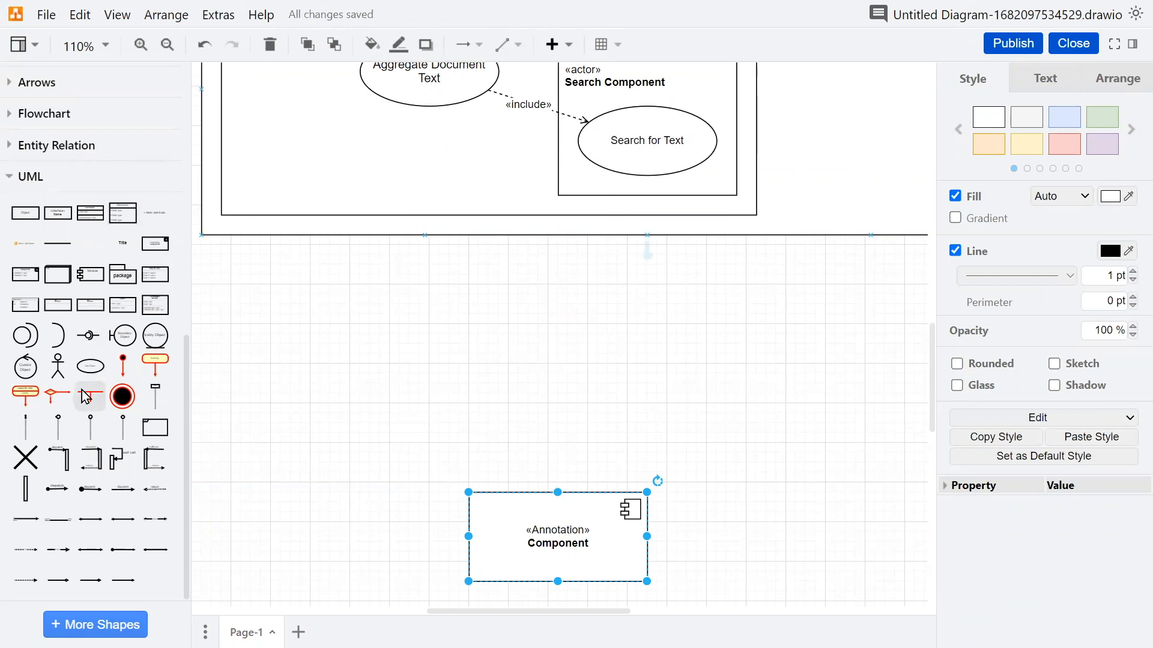
Add a UML provided/required interface symbol above the component shape.
left_click_drag(327, 364, 526, 429)
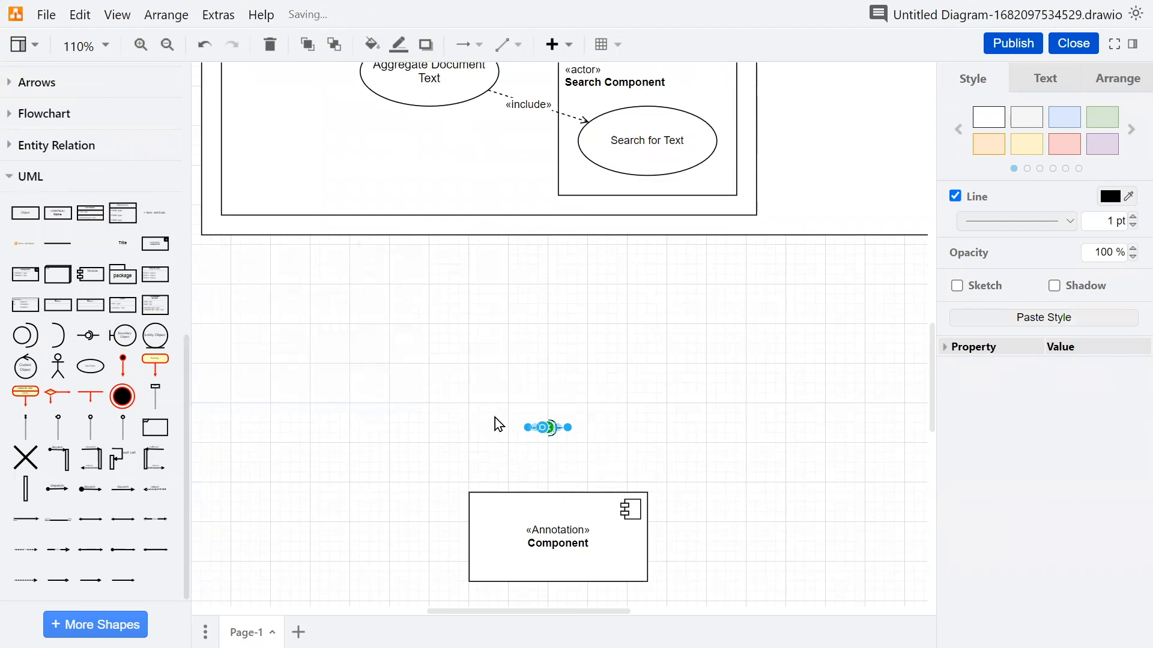
left_click(628, 435)
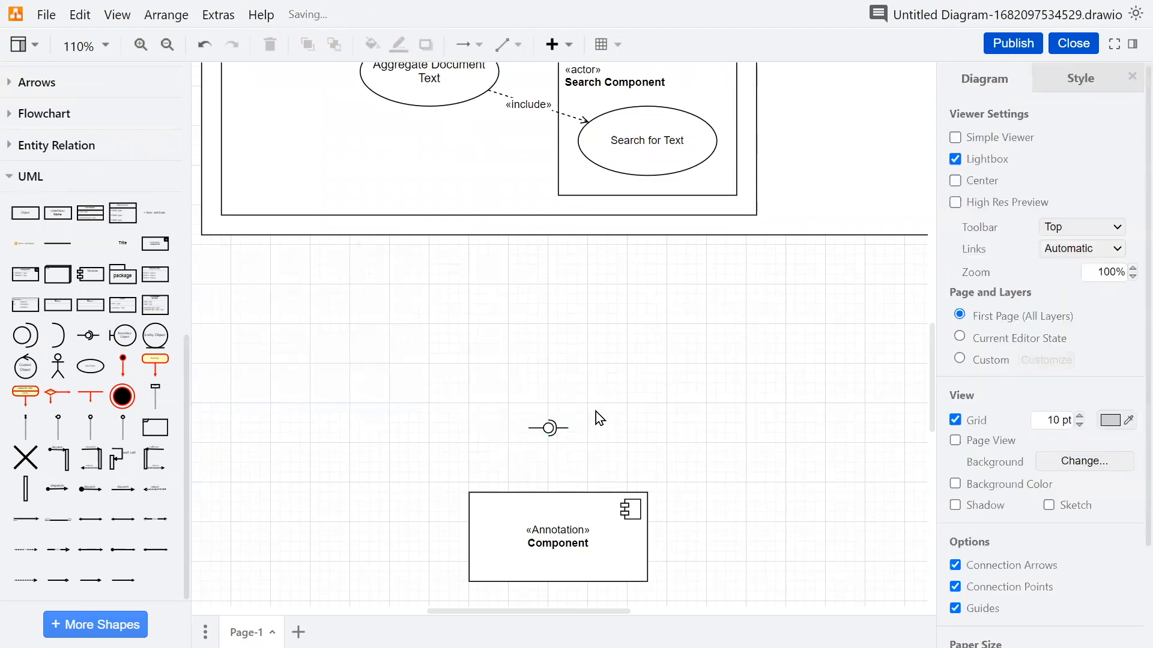
Reposition the component shape in the empty area and place a copy of it to its upper right.
scroll(606, 396, "down", 5)
left_click(521, 377)
mouse_move(521, 377)
left_mouse_down()
mouse_move(512, 455)
mouse_move(517, 479)
mouse_move(531, 476)
left_mouse_up()
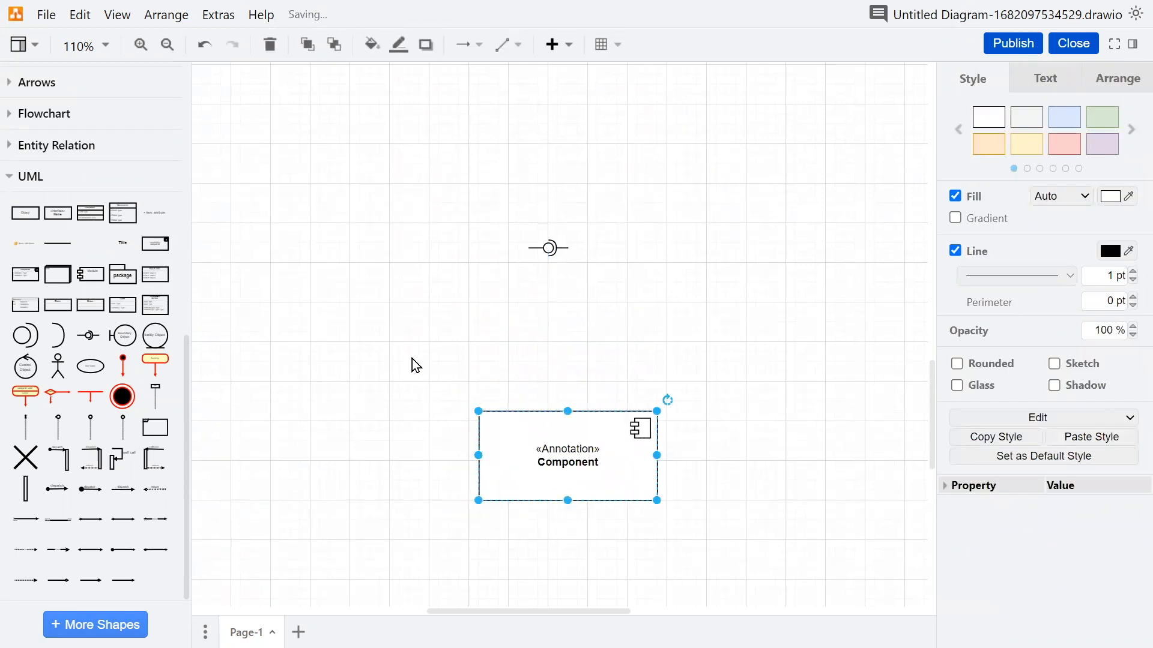
left_click_drag(568, 414, 727, 236)
Name the upper component "Domain Component" and set its stereotype to «DLL».
double_click(726, 280)
type("component")
double_click(727, 286)
type("Domain Component")
double_click(718, 273)
type("DLL")
Set the lower component's stereotype to «DLL» and its name to "Plug-In Component".
double_click(568, 451)
type("DLL")
double_click(569, 463)
type("Plug-In Component")
left_click(719, 492)
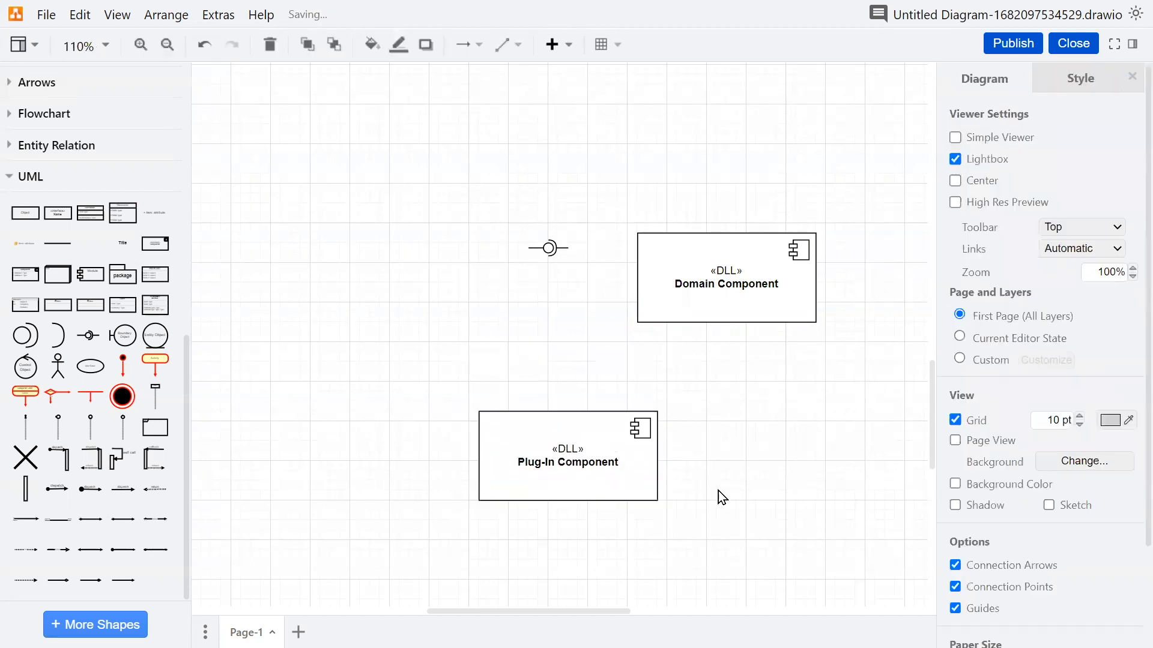
Move the Plug-In Component directly beneath the Domain Component.
left_click_drag(560, 472, 718, 492)
left_click(606, 360)
left_click_drag(548, 247, 576, 363)
left_click(651, 356)
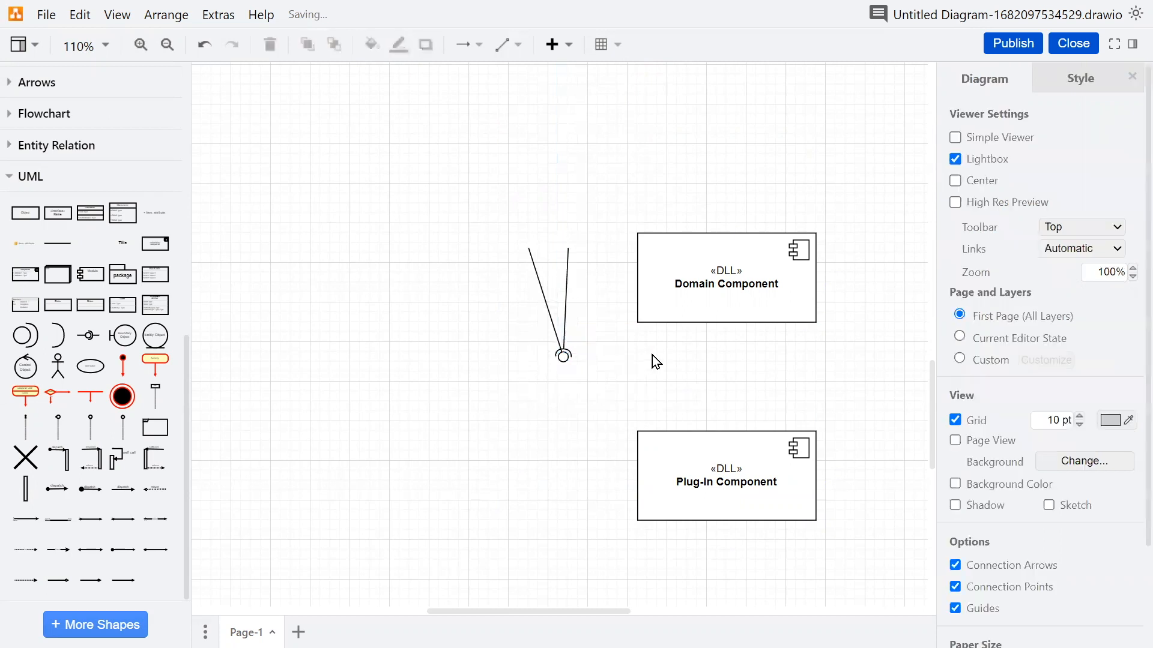
key("ctrl+z")
scroll(555, 248, "up", 3)
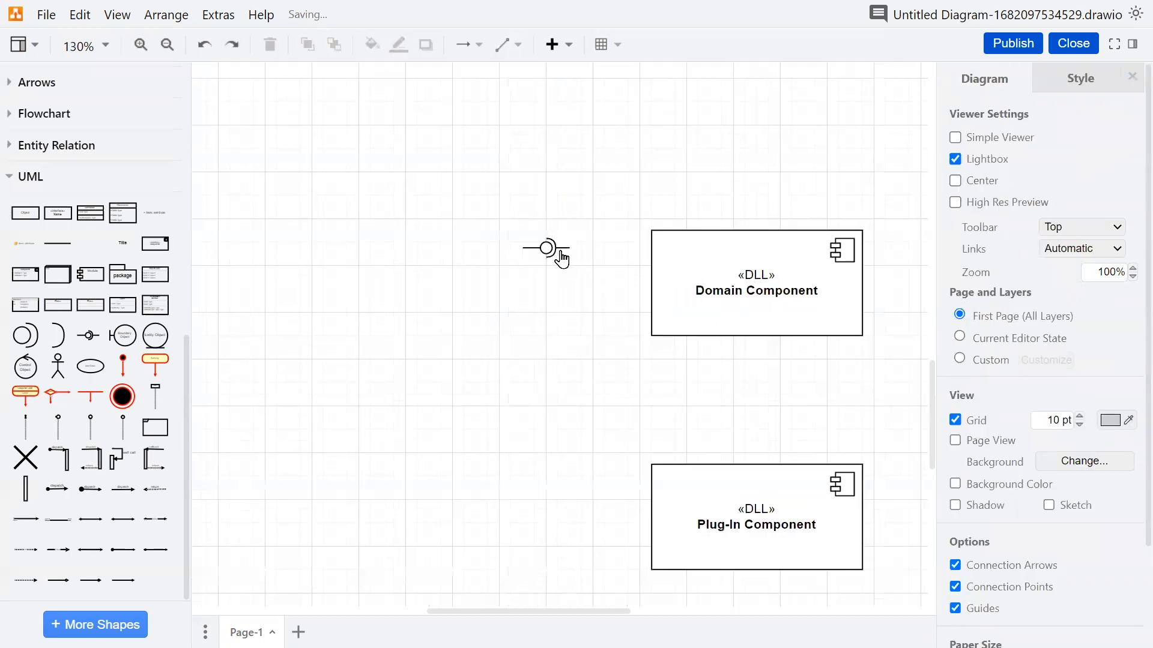
scroll(562, 245, "up", 2)
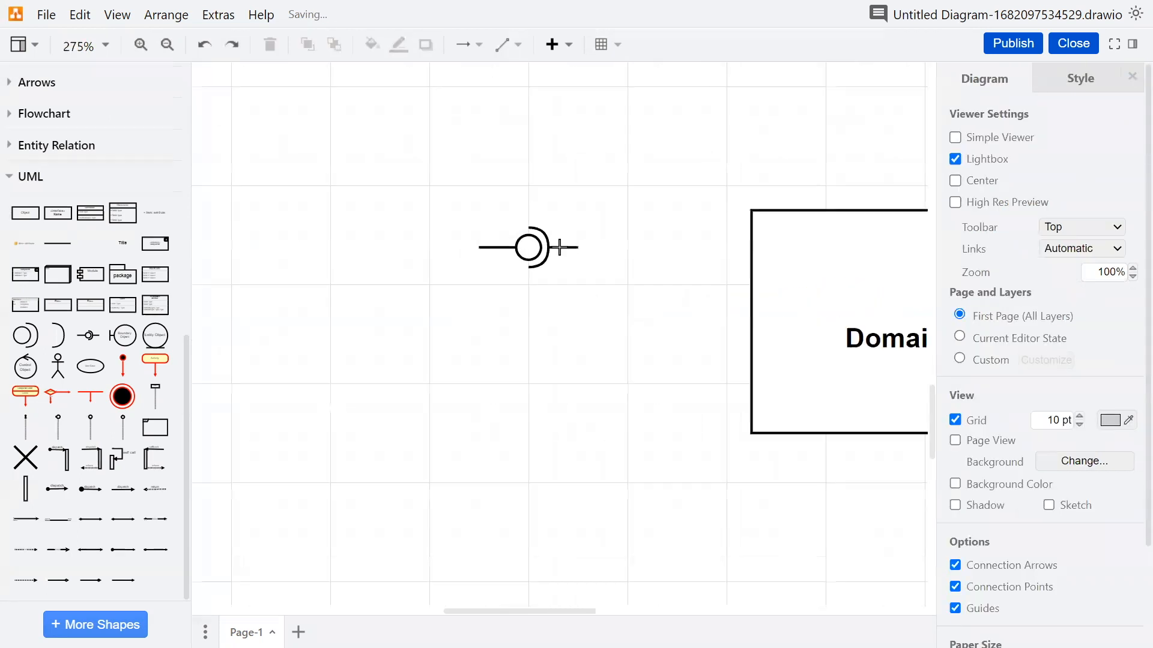
left_click_drag(533, 258, 539, 311)
key("ctrl+z")
Select all parts of the ball-and-socket interface symbol and move it between the Domain and Plug-In components.
left_click(561, 248)
left_click(561, 279)
left_click_drag(630, 314, 471, 216)
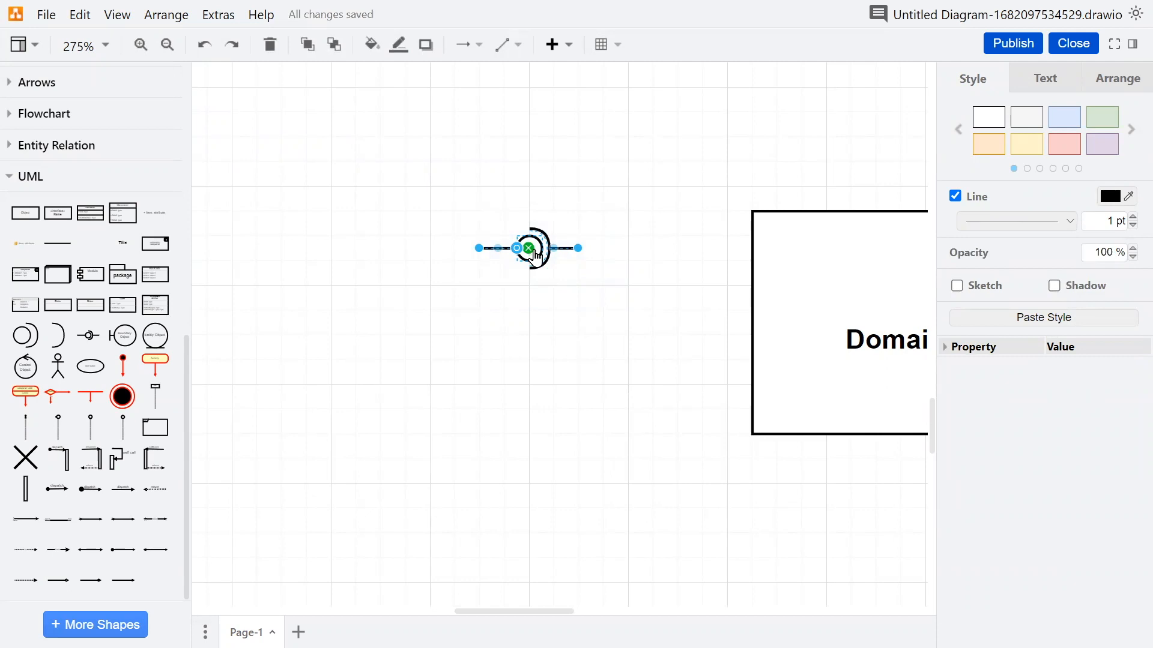
left_click(595, 326)
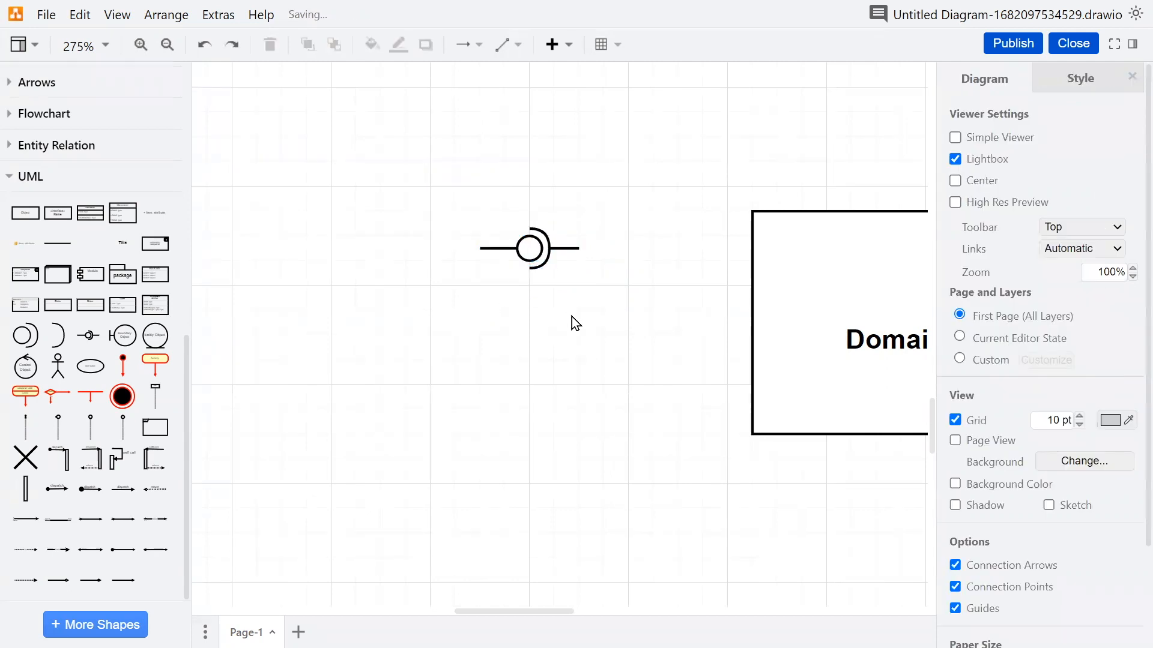
left_click_drag(587, 301, 445, 205)
scroll(528, 258, "up", 3)
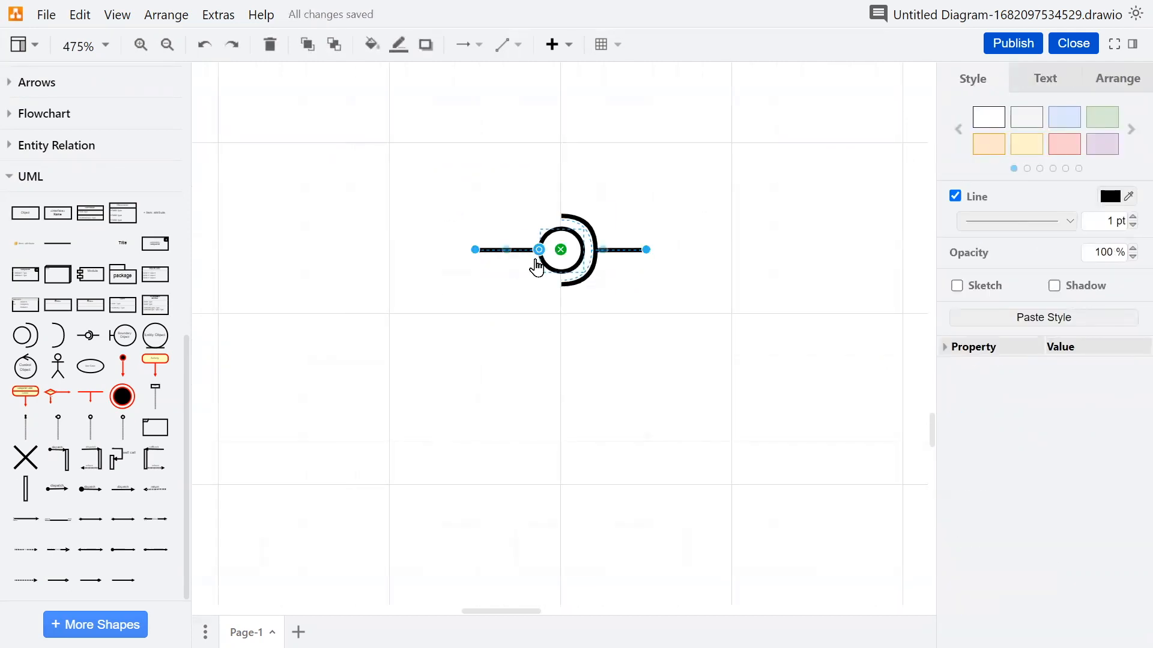
left_click_drag(546, 288, 877, 563)
scroll(571, 447, "down", 4)
scroll(622, 485, "down", 3)
left_click(632, 463)
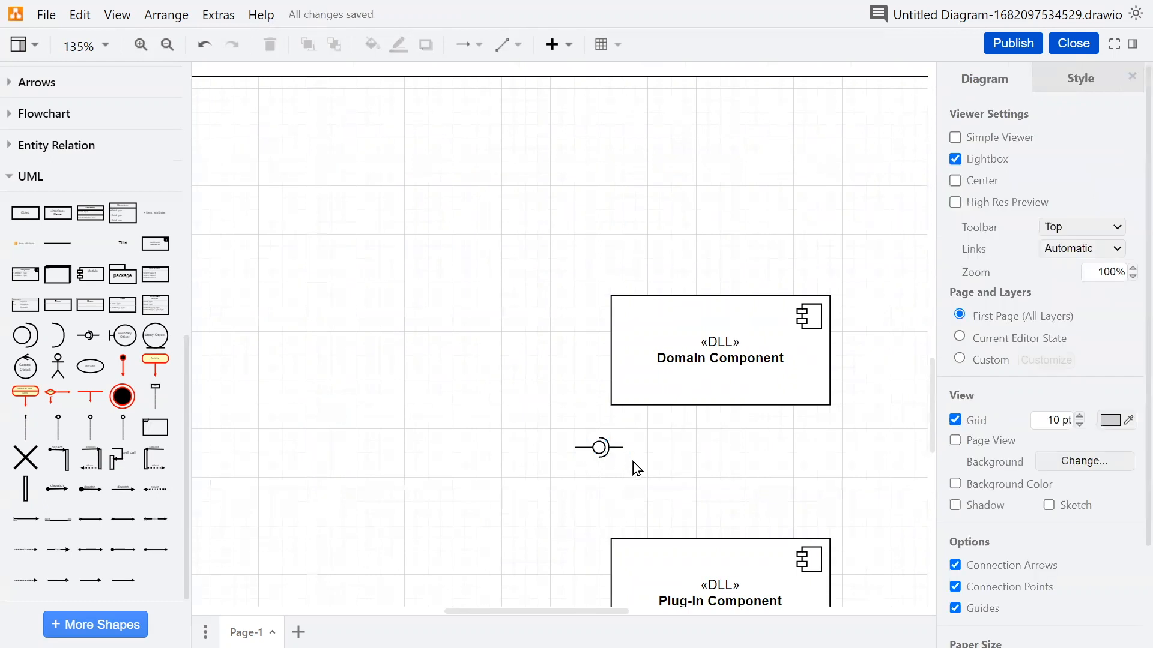
Connect the socket line to the Domain Component and the ball line to the Plug-In Component, centring the joint vertically between them.
left_click(621, 448)
left_click_drag(622, 447, 725, 341)
left_click(677, 448)
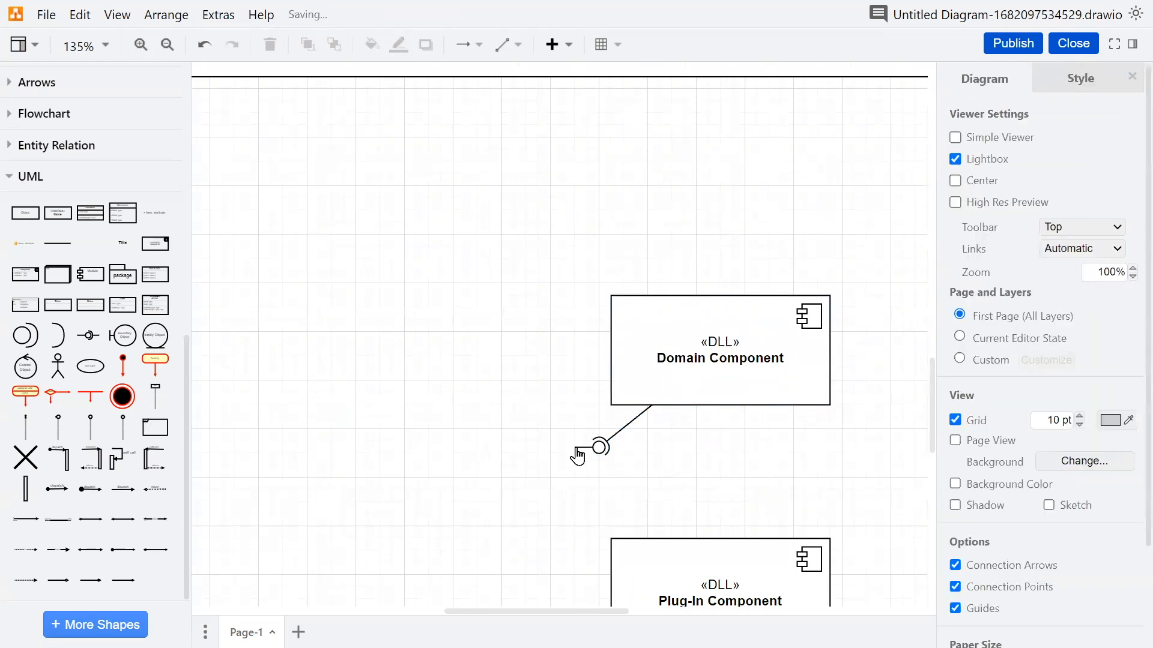
left_click(578, 450)
left_click_drag(574, 445, 673, 542)
left_click(757, 491)
left_click_drag(606, 463, 727, 480)
left_click(811, 473)
scroll(723, 445, "down", 2)
scroll(720, 444, "down", 3)
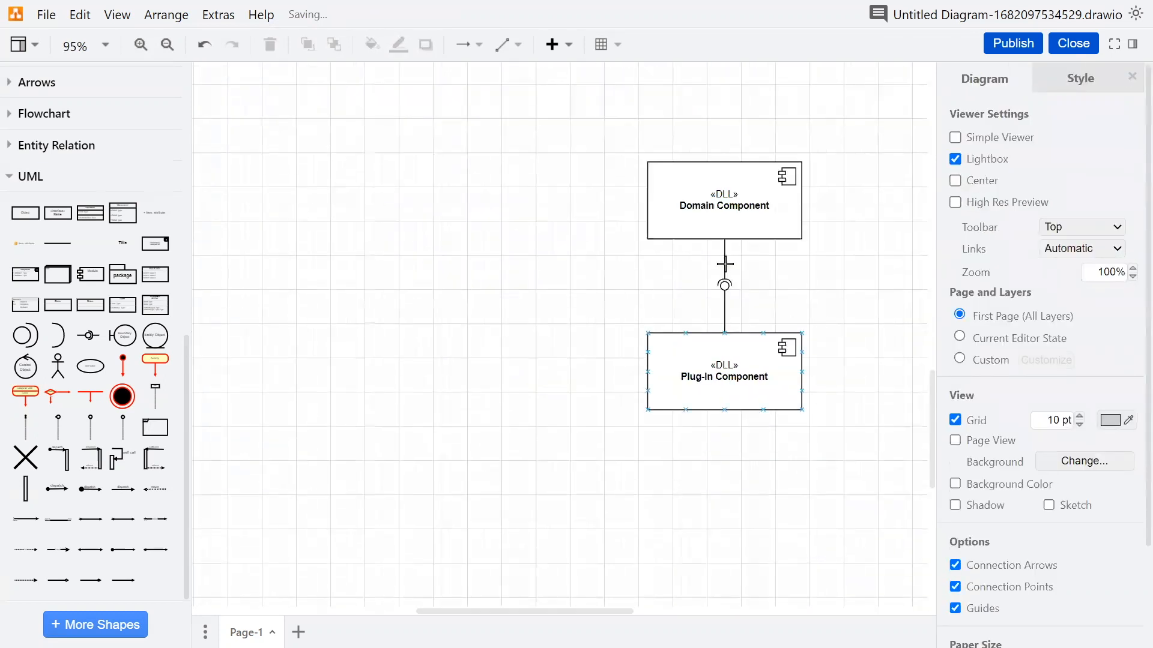
Pull the socket and ball apart between the two components and delete both interface pieces.
scroll(766, 261, "up", 4)
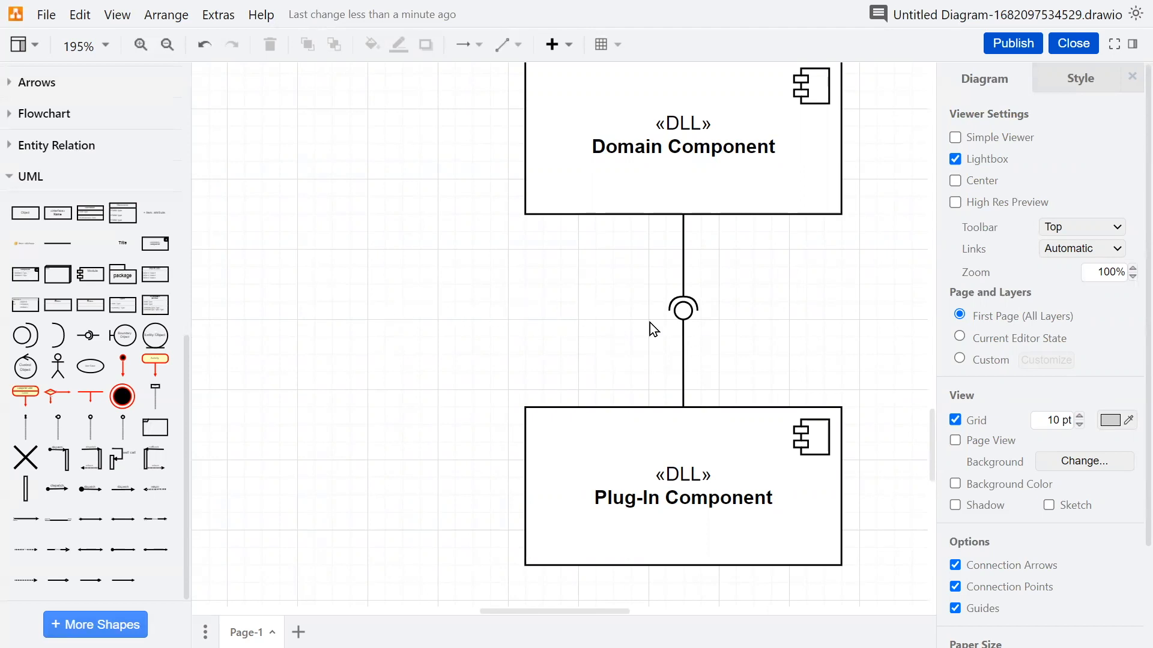
left_click_drag(682, 329, 683, 262)
left_click(772, 305)
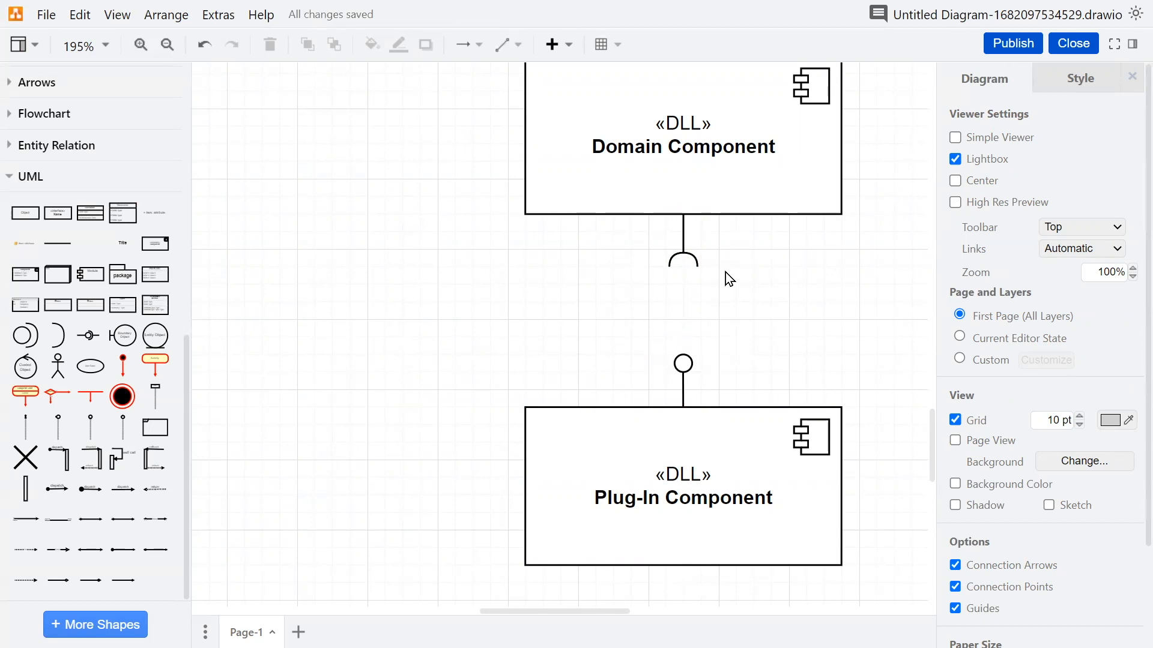
left_click_drag(876, 171, 588, 432)
key("Delete")
Place two provided/required interface symbols between the components, keeping only the socket half of the upper one and the ball half of the lower one.
left_click_drag(68, 341, 637, 361)
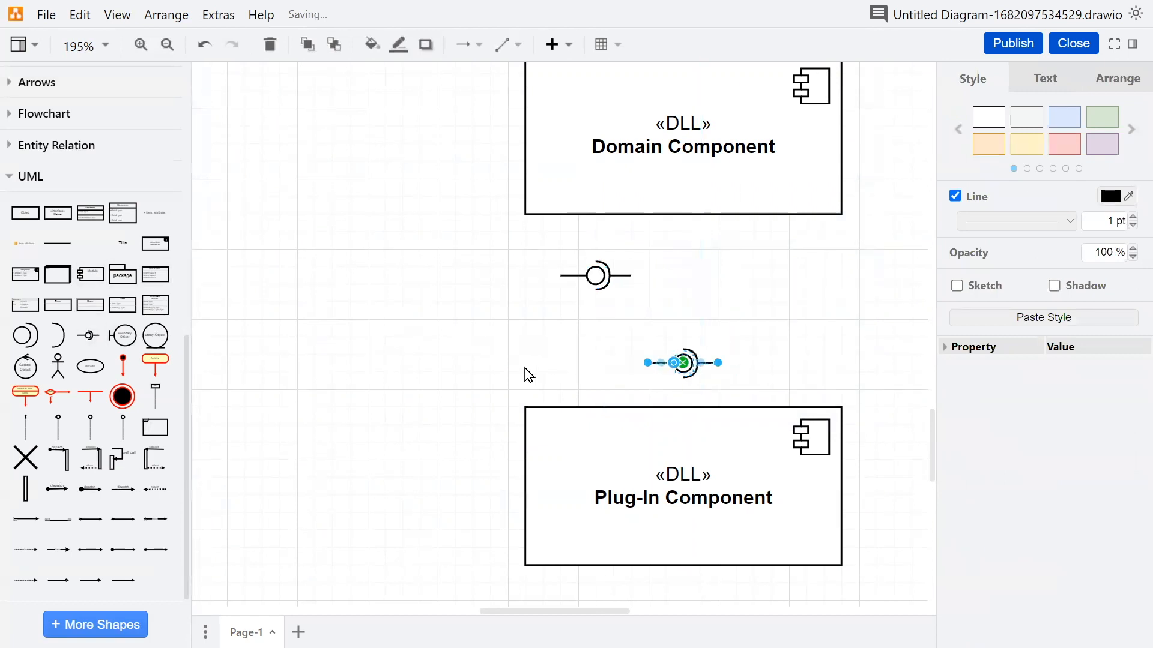
left_click(553, 348)
scroll(552, 289, "up", 2)
left_click_drag(488, 299, 615, 231)
key("Delete")
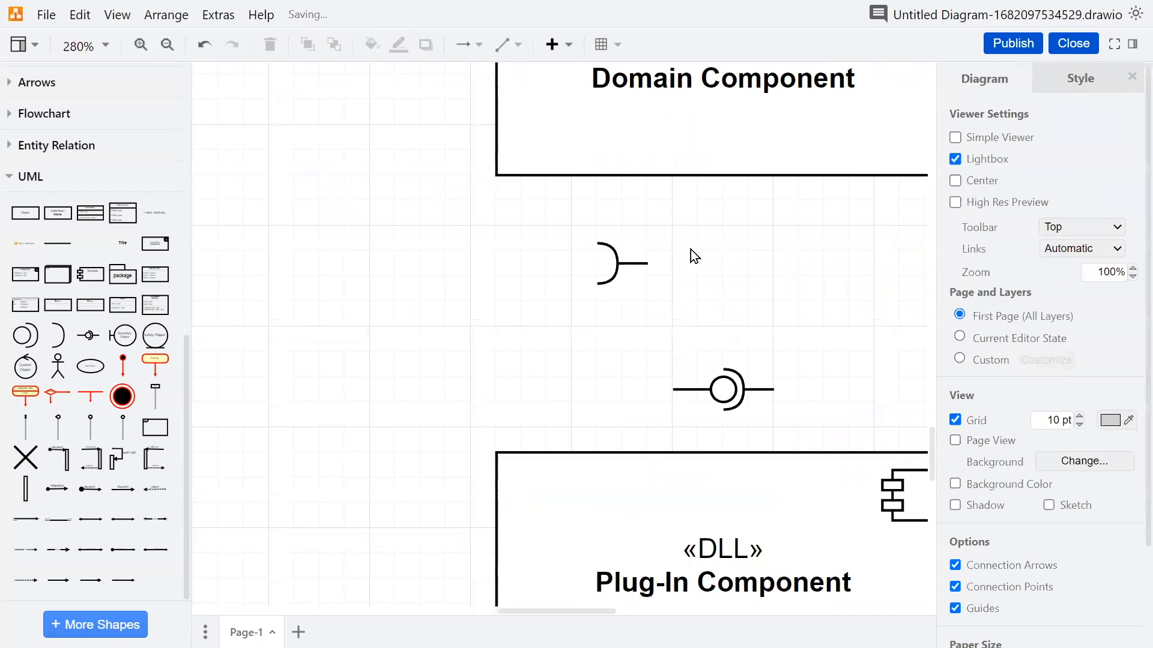
left_click_drag(829, 330, 719, 433)
key("Delete")
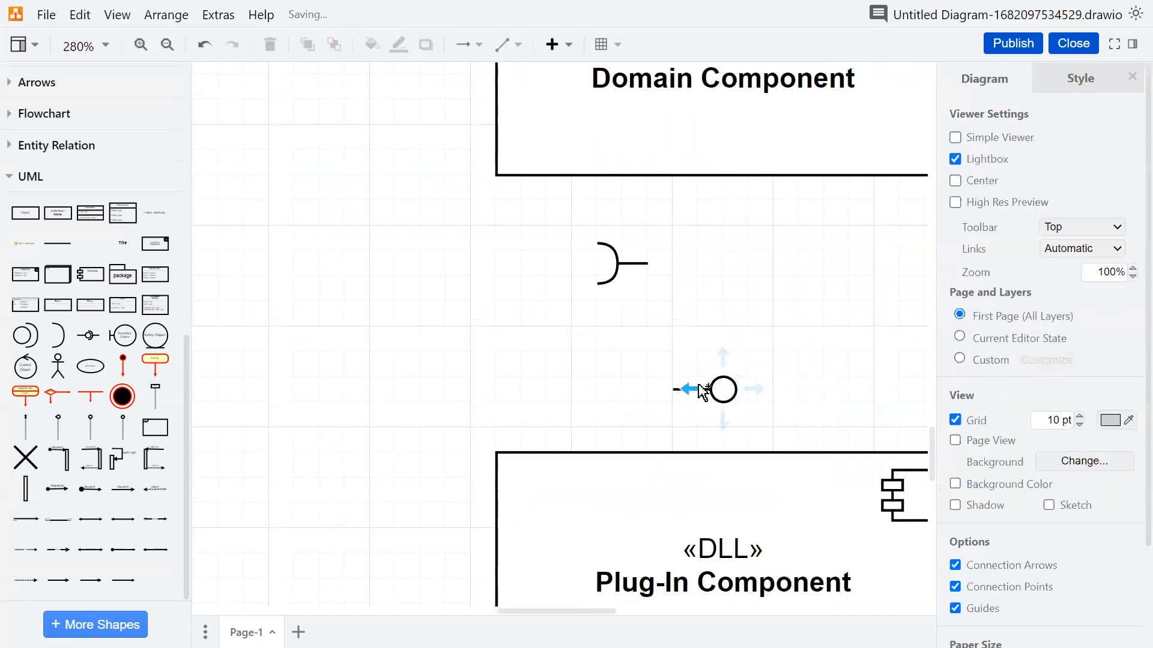
Attach the ball to the top centre of the Plug-In Component and the socket to the bottom centre of the Domain Component.
left_click(714, 389)
left_click_drag(671, 388, 723, 452)
left_click_drag(647, 263, 768, 123)
left_click_drag(617, 240, 733, 247)
left_click(552, 305)
scroll(552, 305, "down", 3)
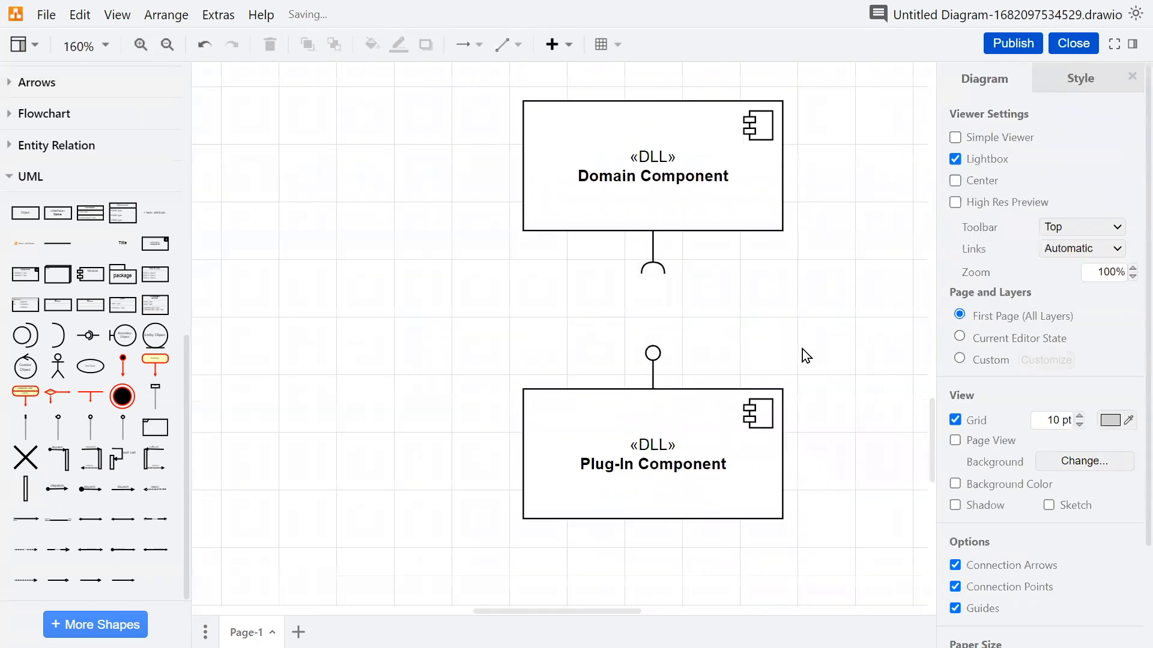
Add another provided/required interface symbol beside the existing connectors and delete its ball half, leaving the socket.
left_click_drag(90, 335, 481, 312)
scroll(522, 326, "up", 3)
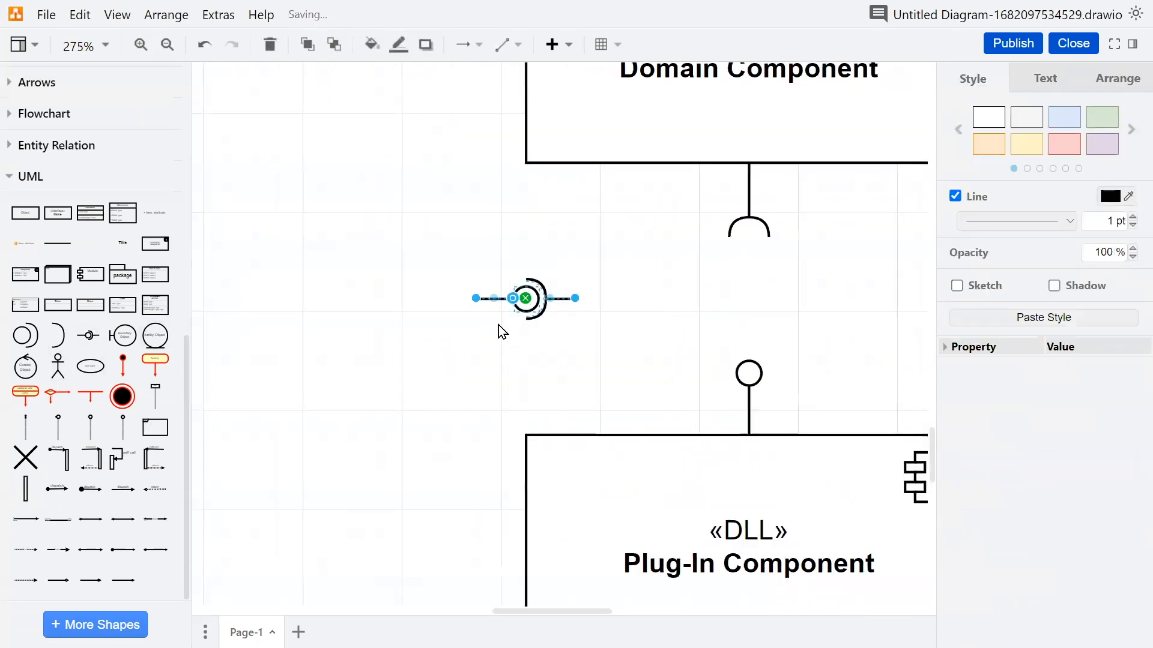
left_click(489, 349)
left_click(486, 298)
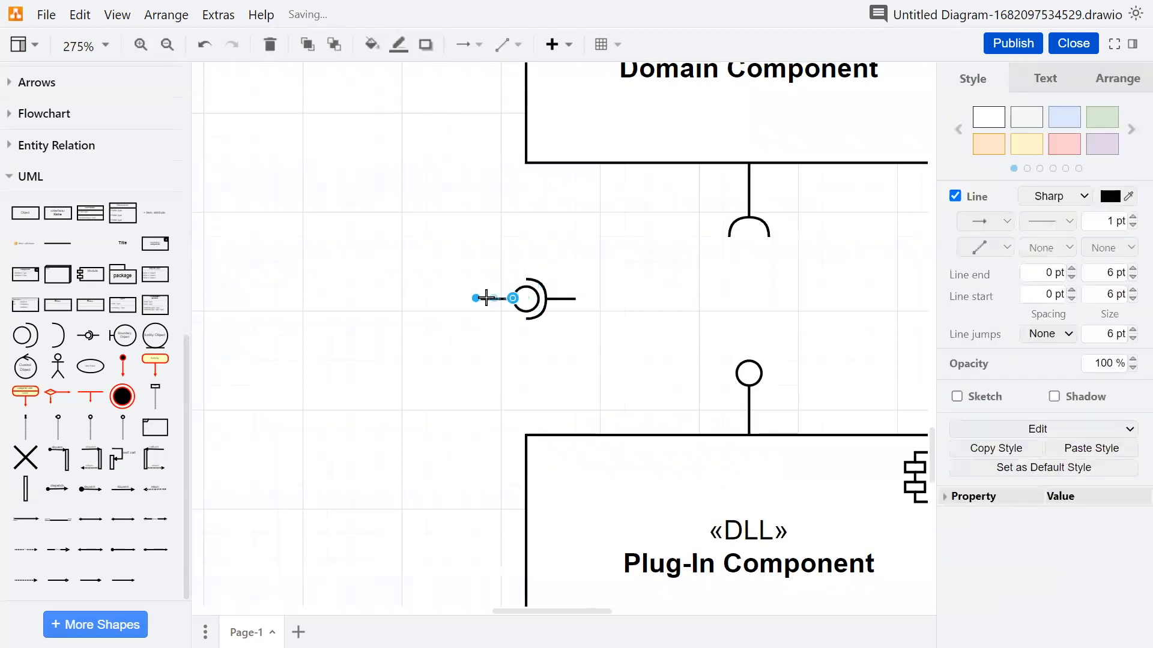
key("Delete")
left_click(517, 301)
key("Delete")
Attach the new socket to the Domain Component's bottom edge, left of the first socket and level with it.
left_click_drag(569, 299, 637, 163)
left_click(638, 212)
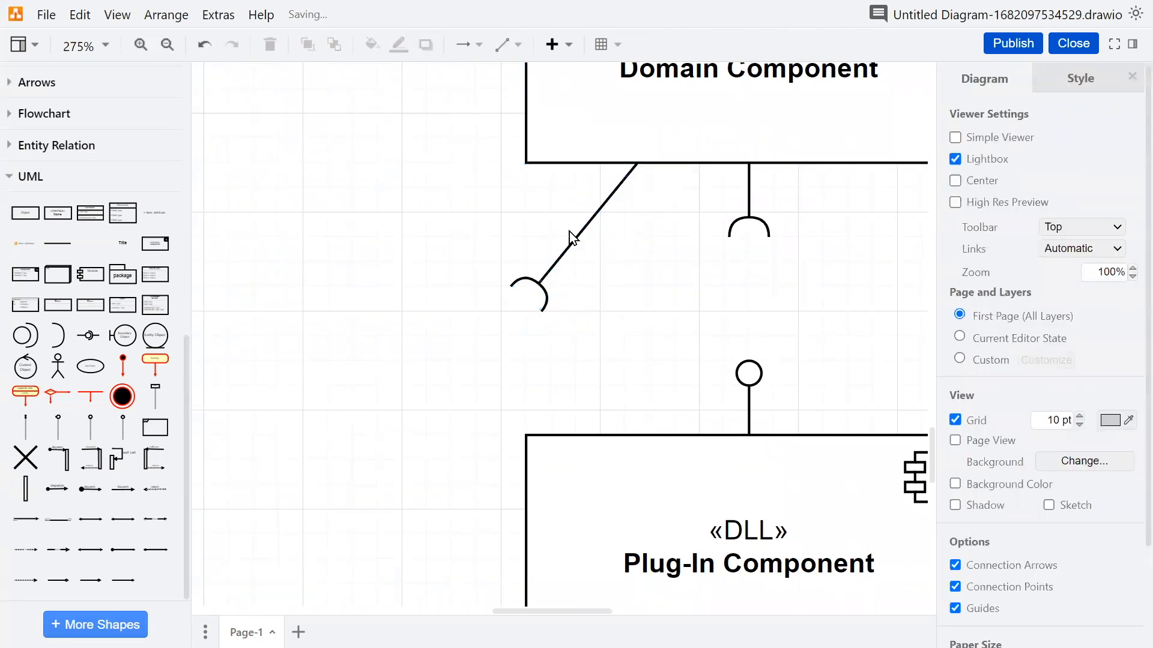
left_click(551, 260)
left_click_drag(525, 300, 637, 237)
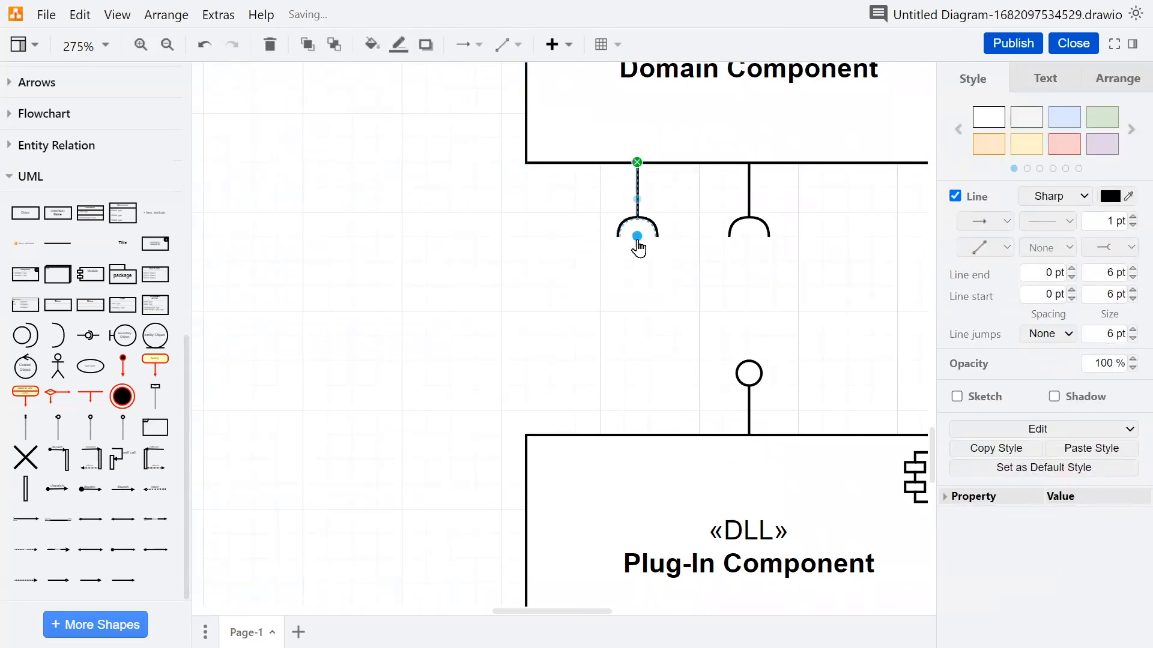
left_click(393, 342)
Duplicate the Plug-In Component with its ball interface and arrange the two side by side, centred below the Domain Component.
scroll(741, 438, "down", 5)
scroll(694, 420, "down", 3)
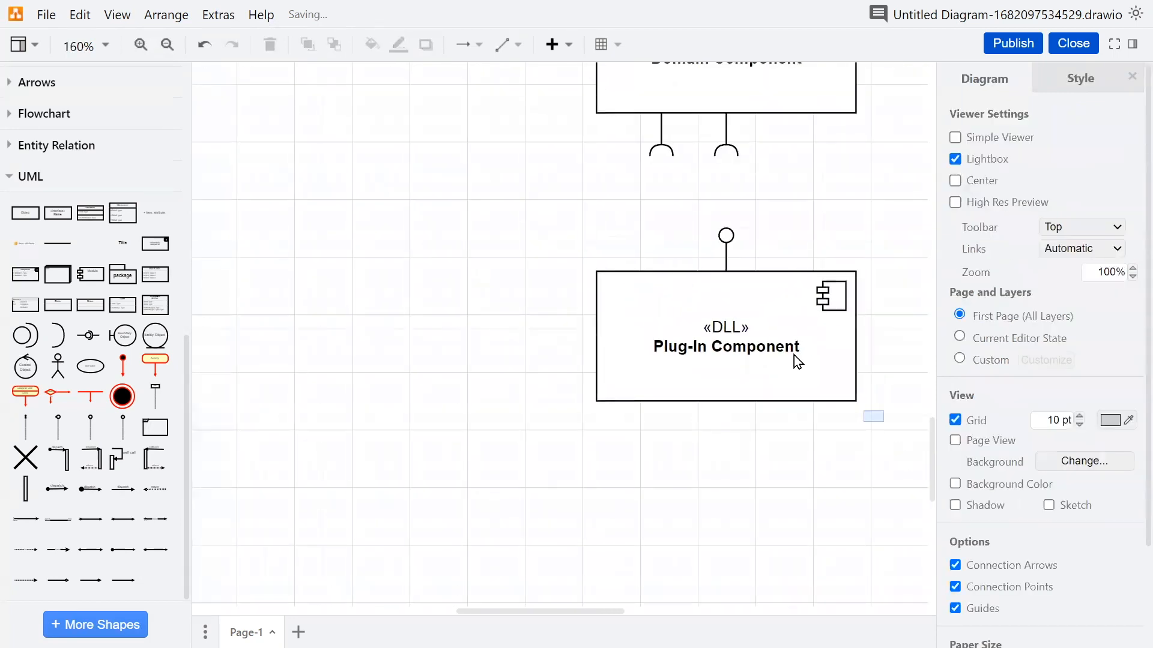
left_click_drag(794, 355, 570, 225)
key("ctrl+d")
left_click_drag(653, 325, 360, 315)
scroll(360, 315, "down", 3)
left_click_drag(283, 427, 753, 238)
left_click_drag(571, 312, 674, 334)
left_click(647, 251)
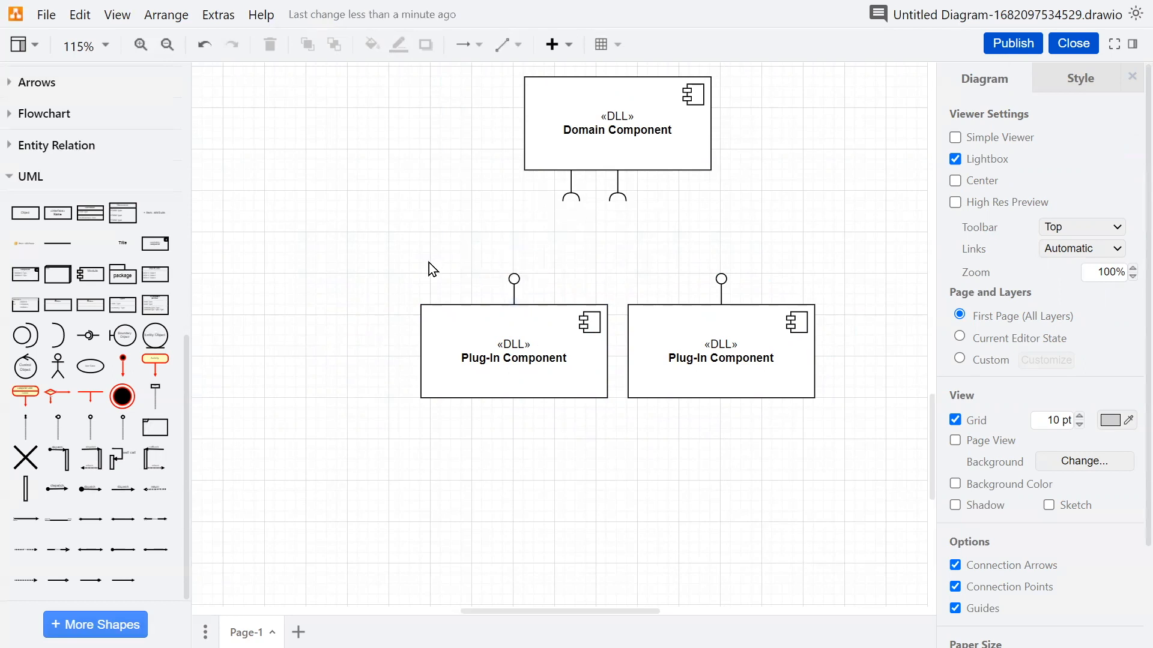
Draw a dashed arrow from the Domain Component's right socket to the ball of the right Plug-In Component.
left_click_drag(725, 126, 718, 276)
scroll(642, 232, "up", 3)
left_click_drag(654, 125, 602, 186)
left_click(613, 270)
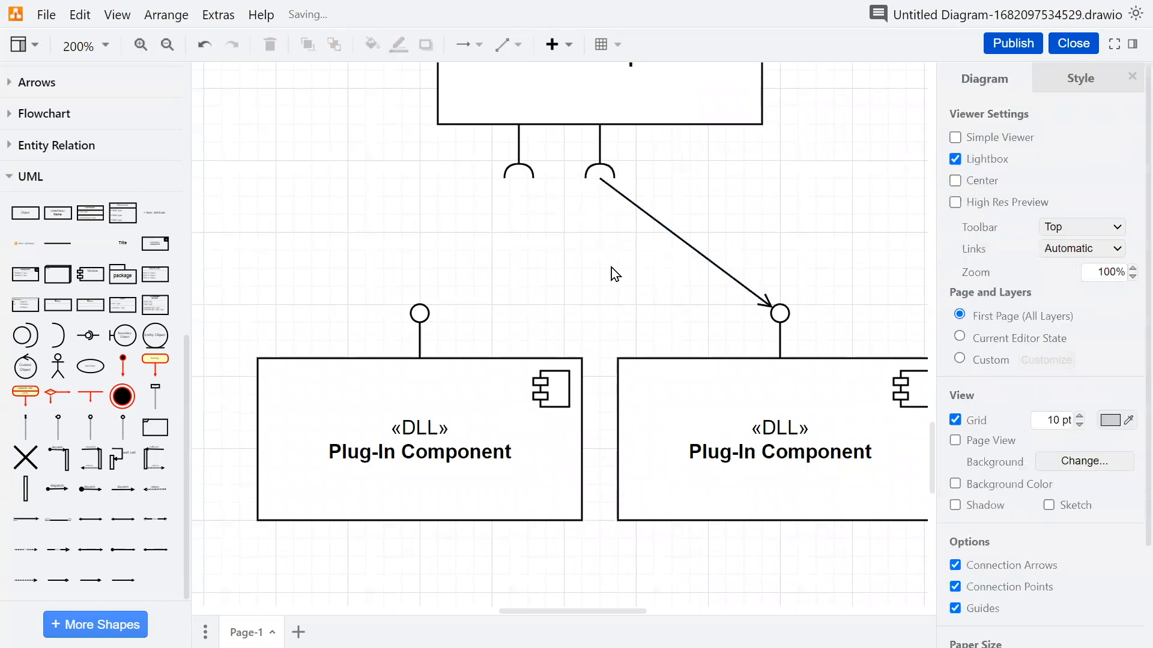
left_click(697, 256)
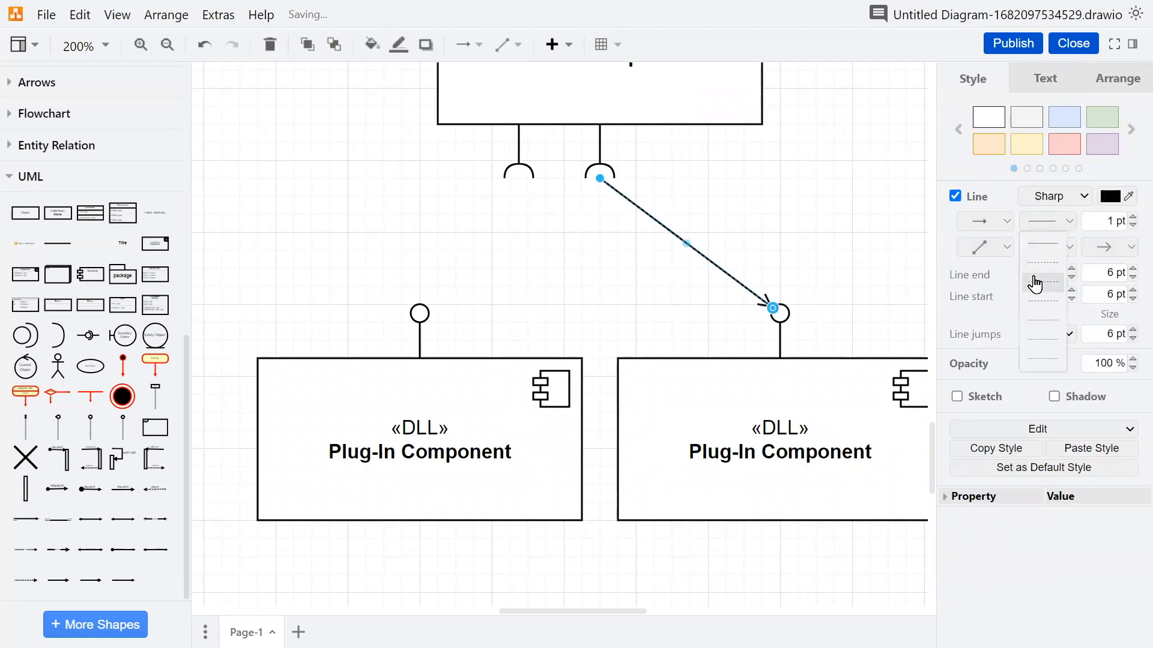
left_click(822, 244)
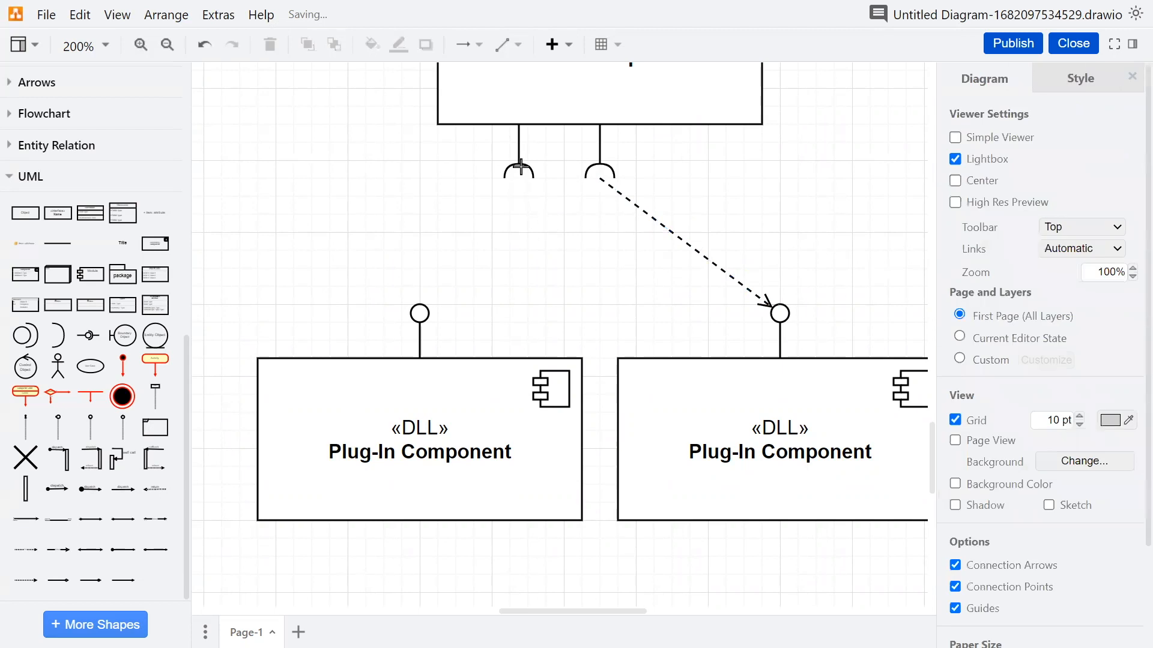
Duplicate the dashed arrow and run the copy from the left socket to the ball of the left Plug-In Component.
left_click(690, 246)
key("ctrl+d")
left_click_drag(798, 332, 419, 311)
left_click(624, 211)
left_click_drag(607, 196, 528, 179)
left_click(546, 210)
scroll(532, 188, "up", 2, "ctrl")
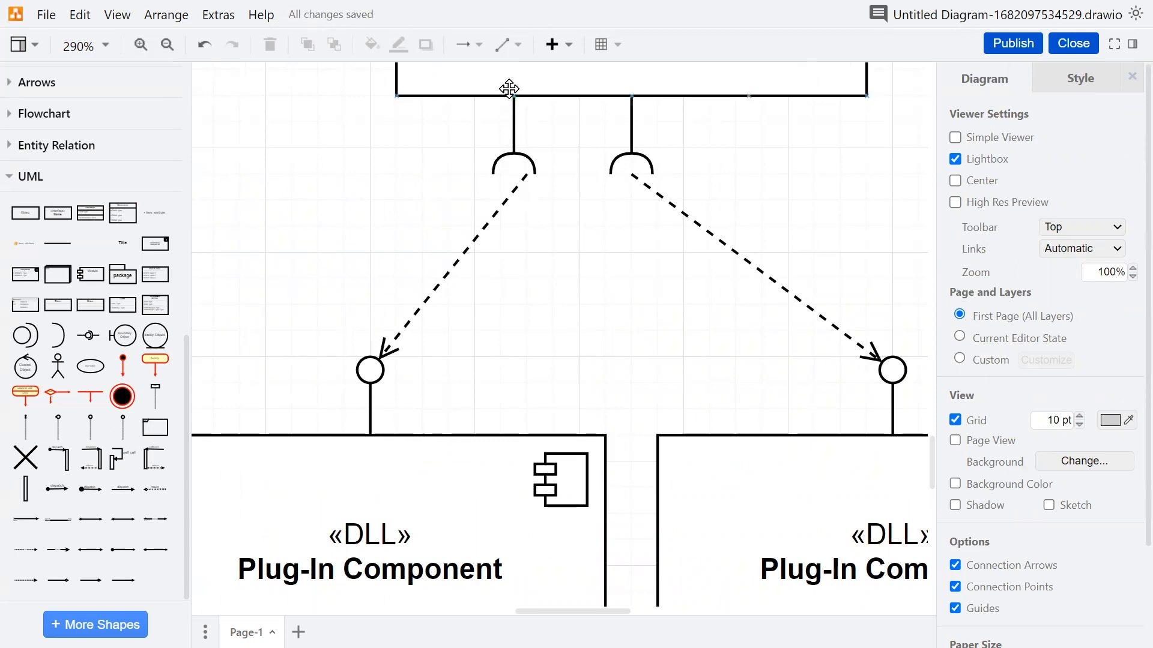
Nudge the left dashed arrow so it starts at the left socket's centre, and reattach its tip to the left Plug-In Component's ball.
left_click(513, 187)
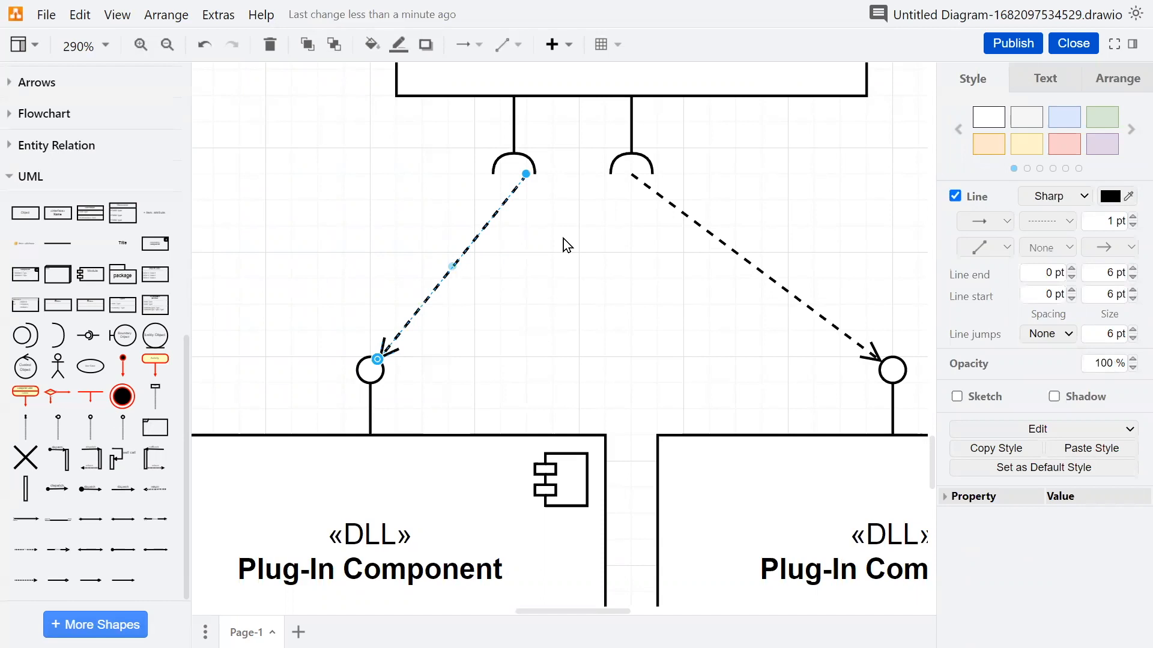
key("Left")
key("Left")
key("Left")
key("Left")
key("Left")
key("Left")
key("Left")
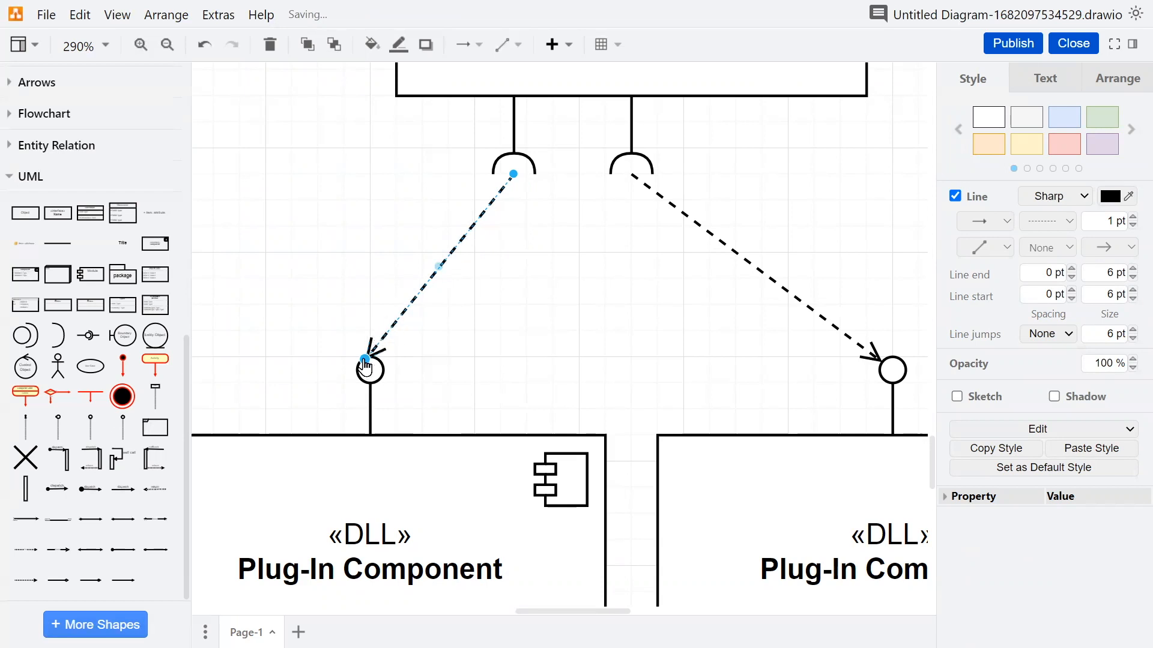
left_click_drag(379, 359, 359, 370)
left_click(471, 365)
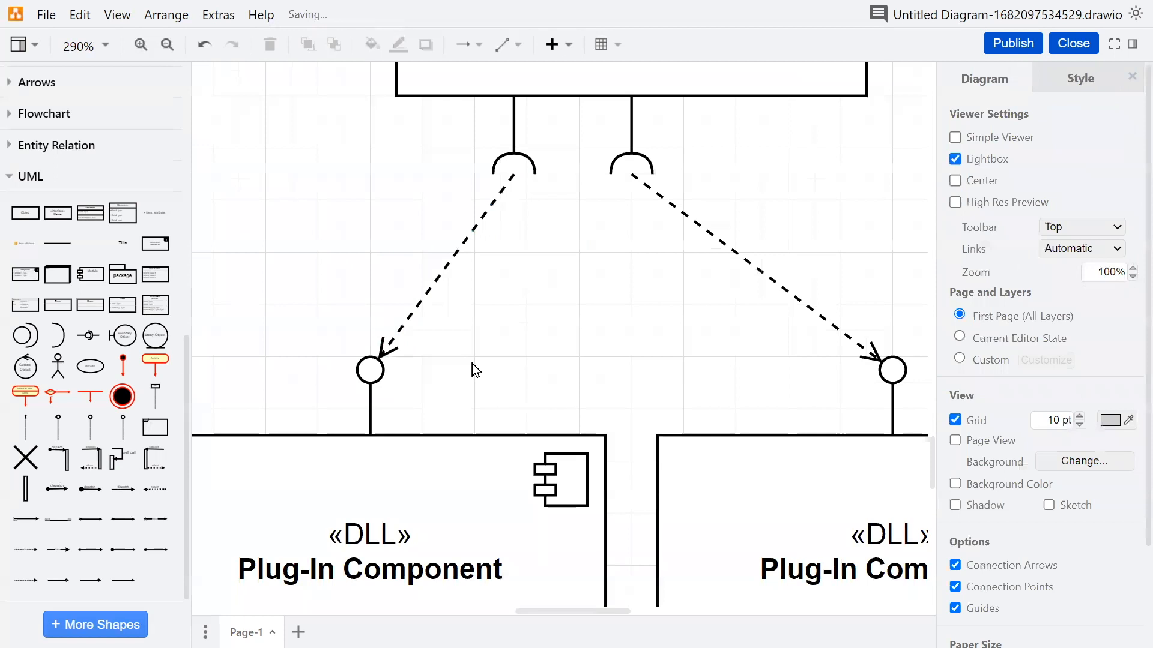
scroll(519, 261, "down", 3, "ctrl")
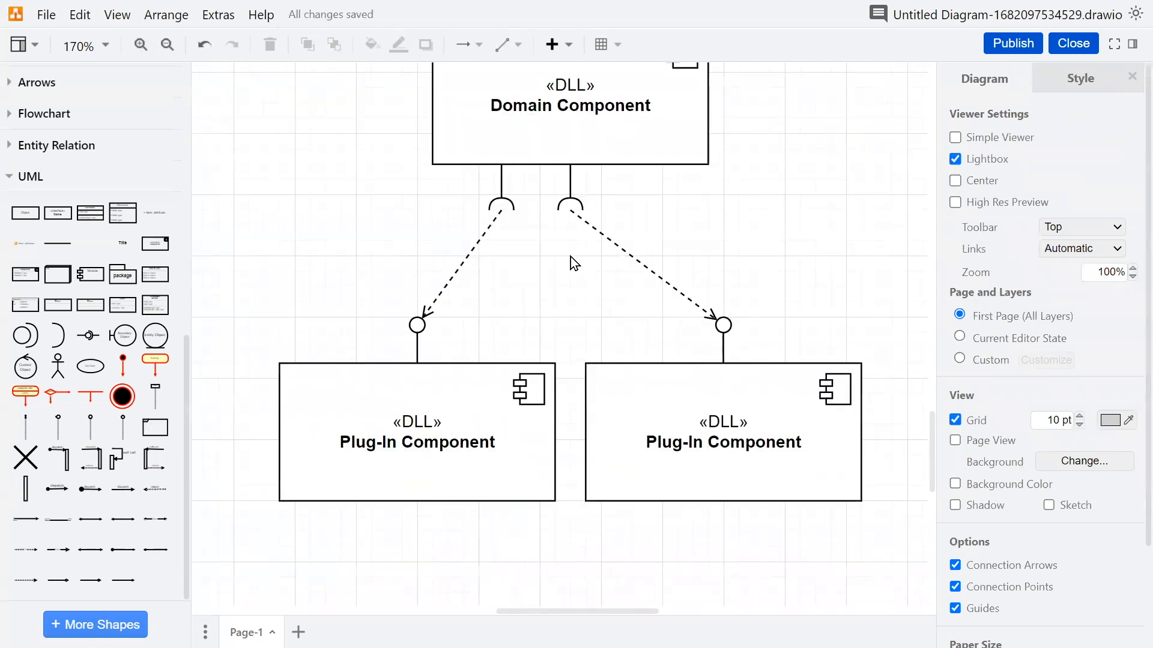
Try to attach the start of the right dashed arrow to the right socket's arc, and undo the change.
scroll(570, 257, "up", 3)
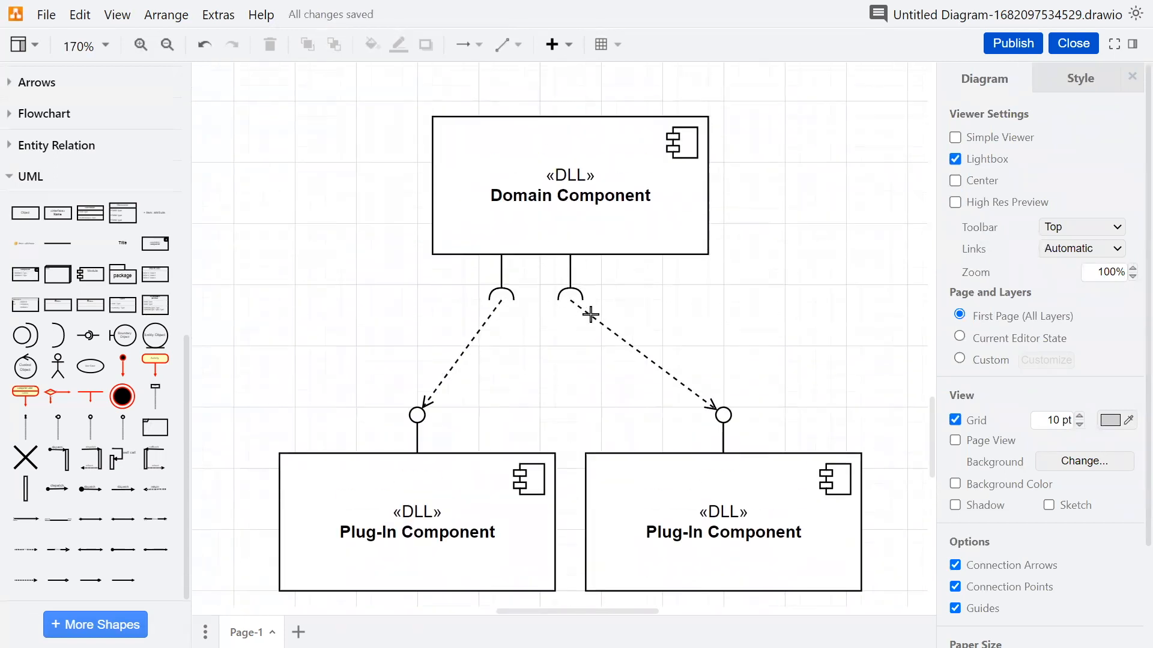
left_click(572, 306)
left_click_drag(571, 302, 568, 285)
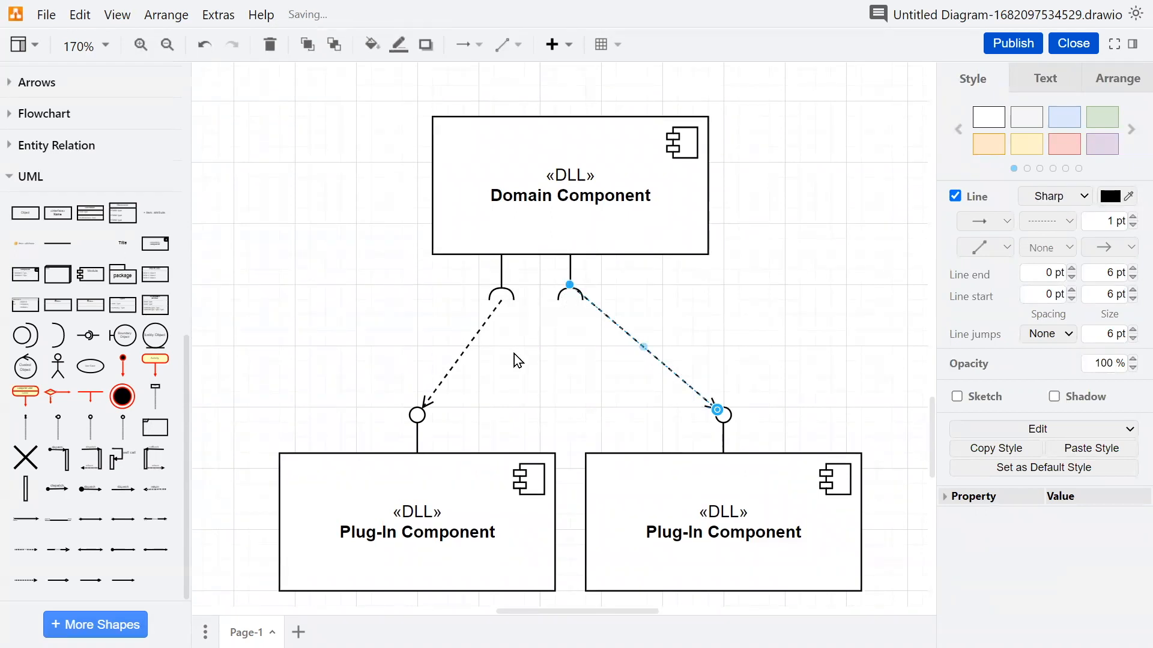
key("ctrl+z")
scroll(541, 345, "up", 4)
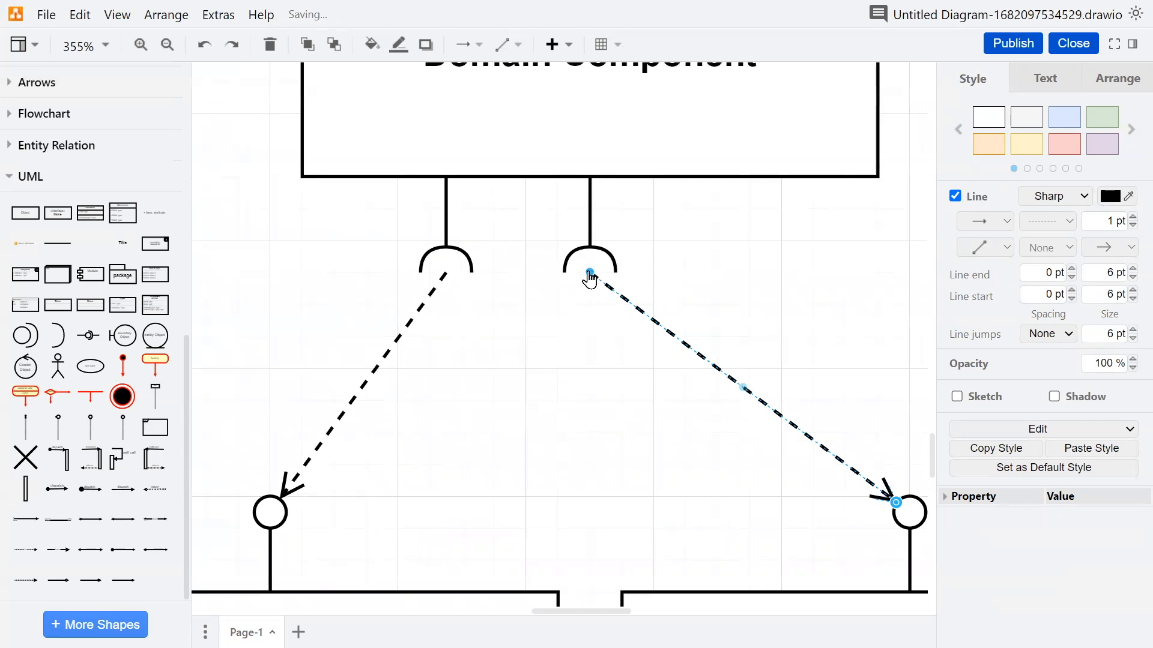
Move the Domain Component and its two sockets left, above the left Plug-In Component, and bring both dashed arrows' starts to the sockets.
scroll(533, 290, "down", 5)
left_click_drag(704, 103, 393, 290)
left_click_drag(521, 214, 374, 205)
left_click(420, 309)
left_click_drag(499, 282, 356, 266)
left_click_drag(566, 288, 413, 266)
left_click(418, 298)
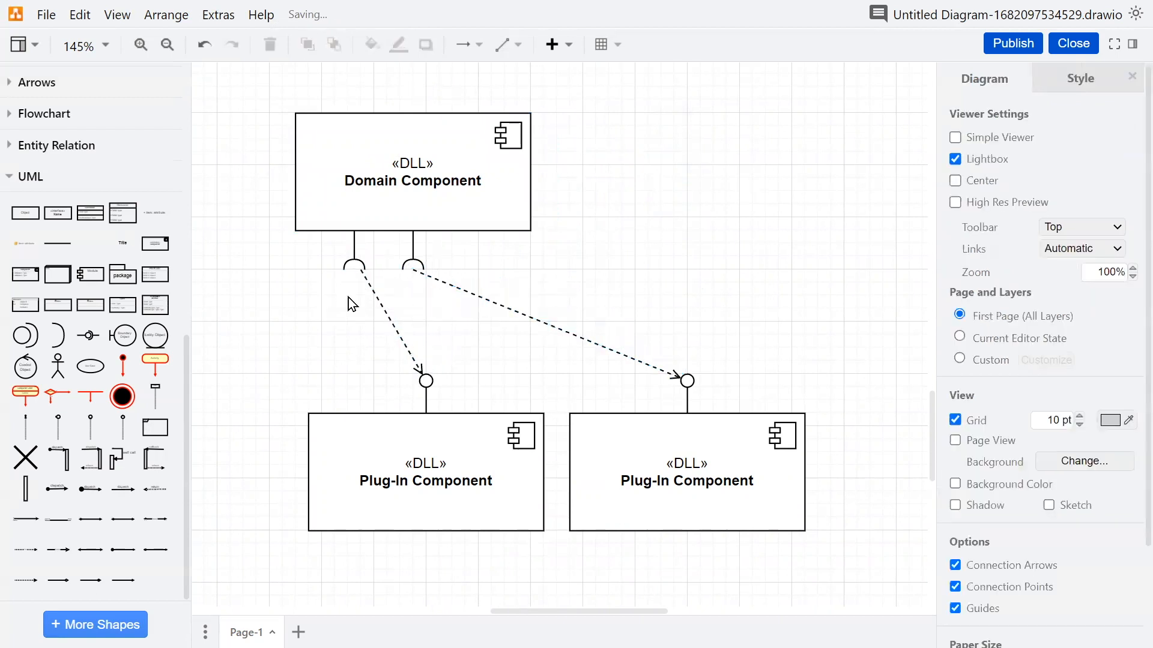
Recentre the left dashed arrow's start under the moved left socket and rejoin its tip to the ball below.
scroll(301, 286, "up", 4)
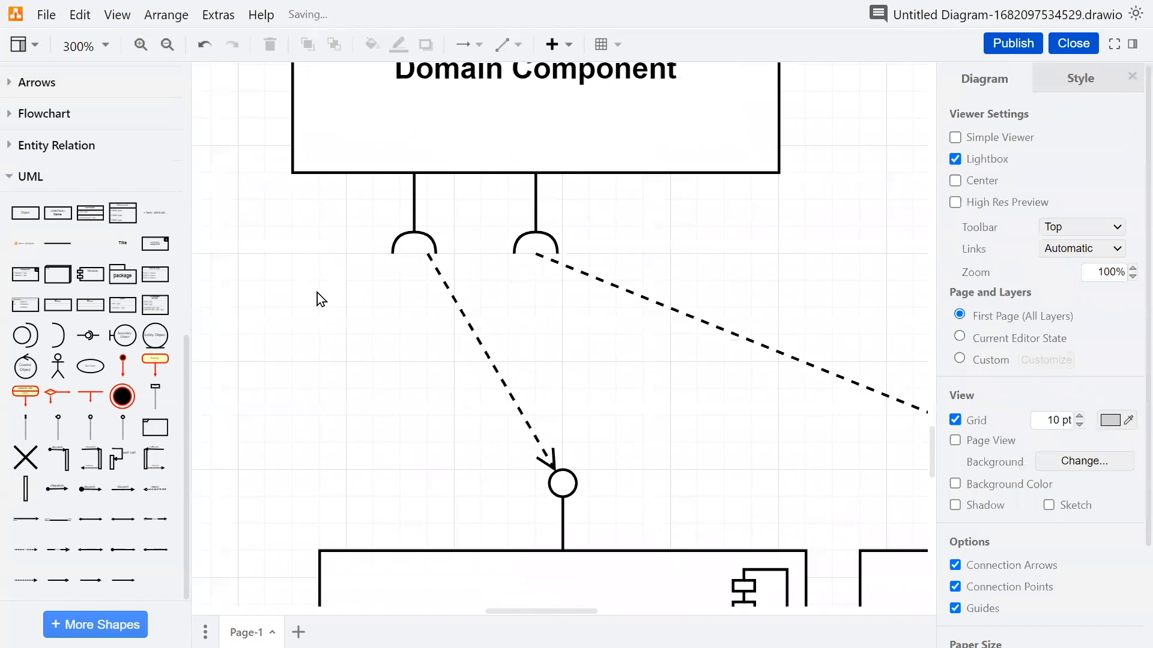
left_click(458, 308)
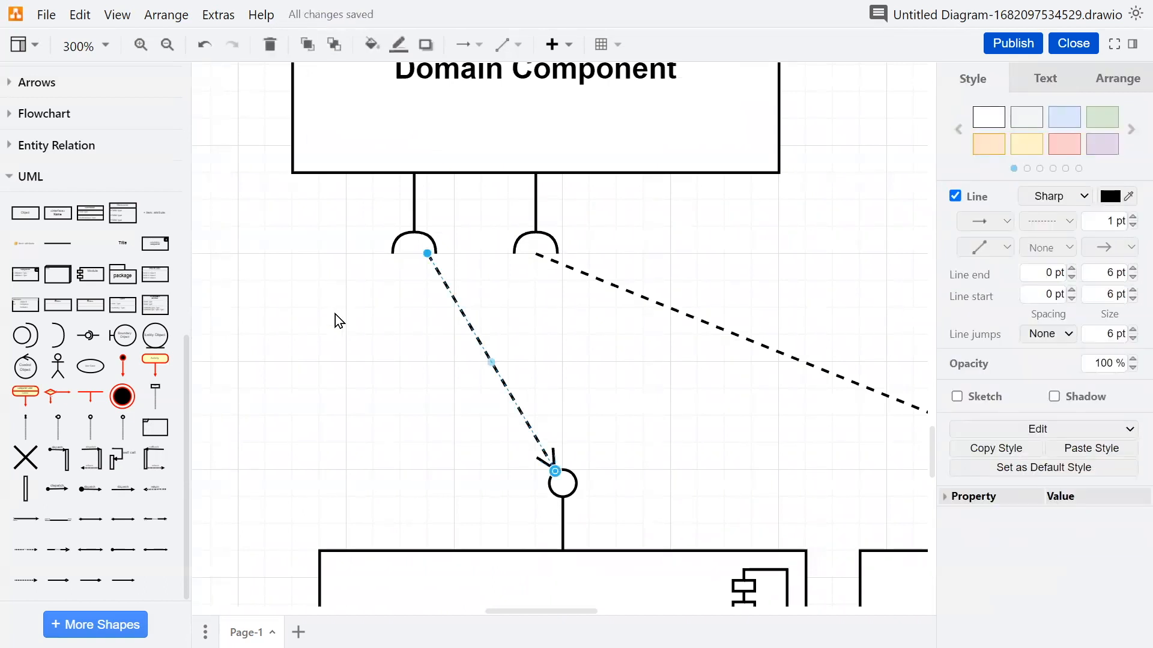
key("Left")
key("Left")
key("Left")
key("Left")
key("Left")
key("Left")
key("Left")
left_click(401, 307)
left_click(504, 412)
left_click_drag(541, 471, 551, 483)
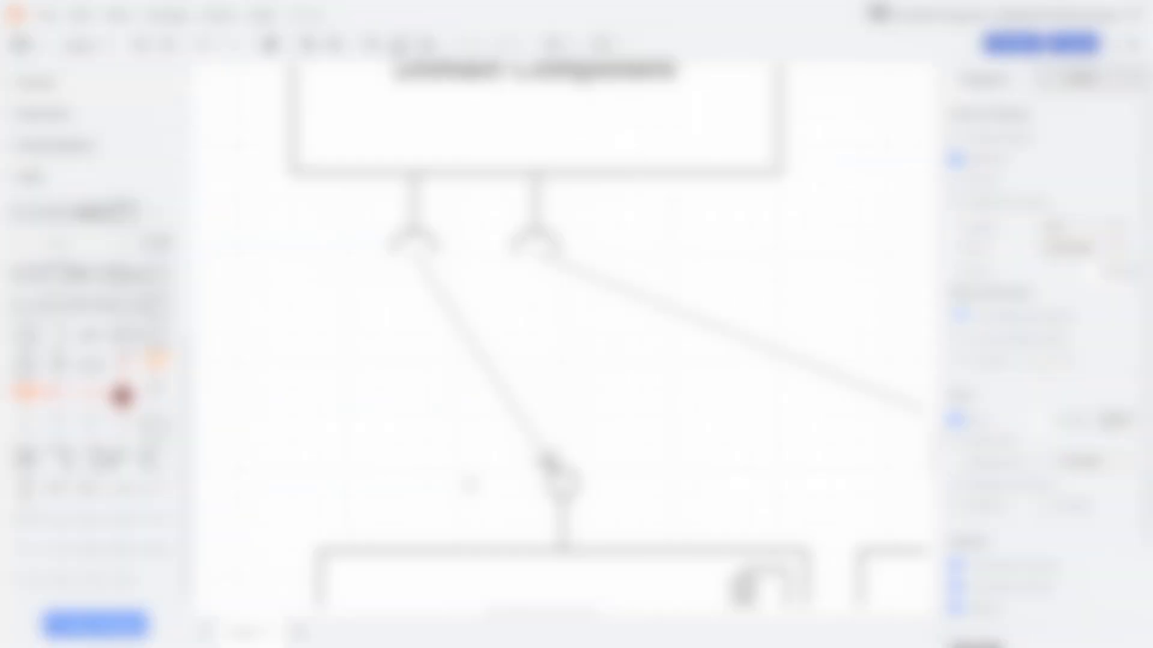